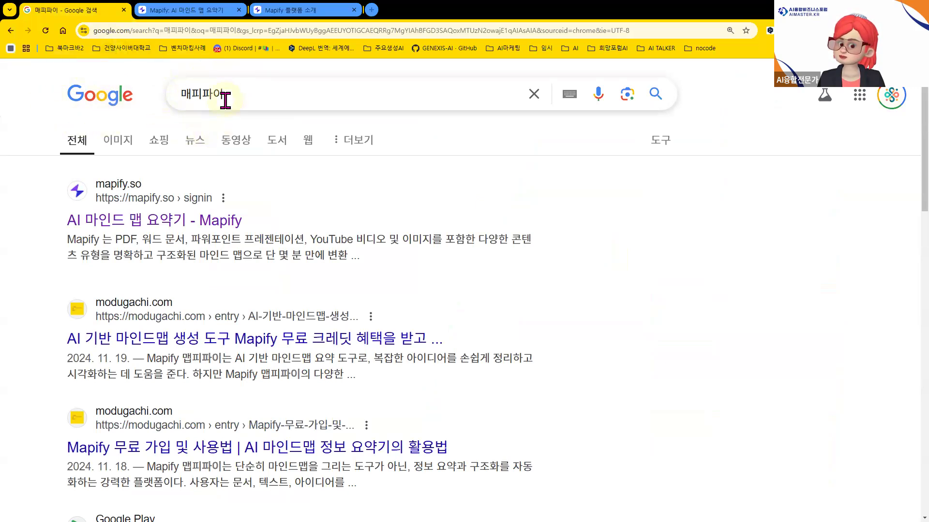
Switch to the Mapify tab and open the 생성형 AI mind map from the list of all maps
{"action": "key", "text": "ctrl"}
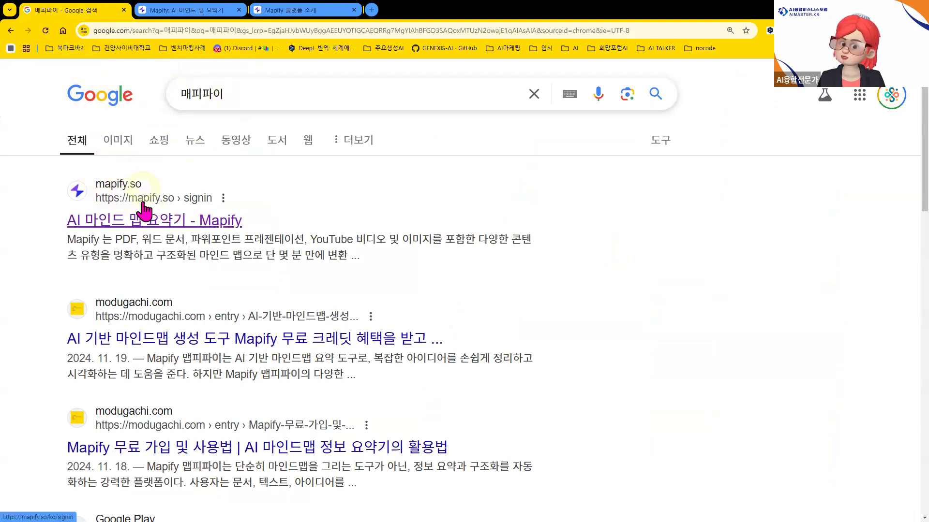
{"action": "key", "text": "ctrl"}
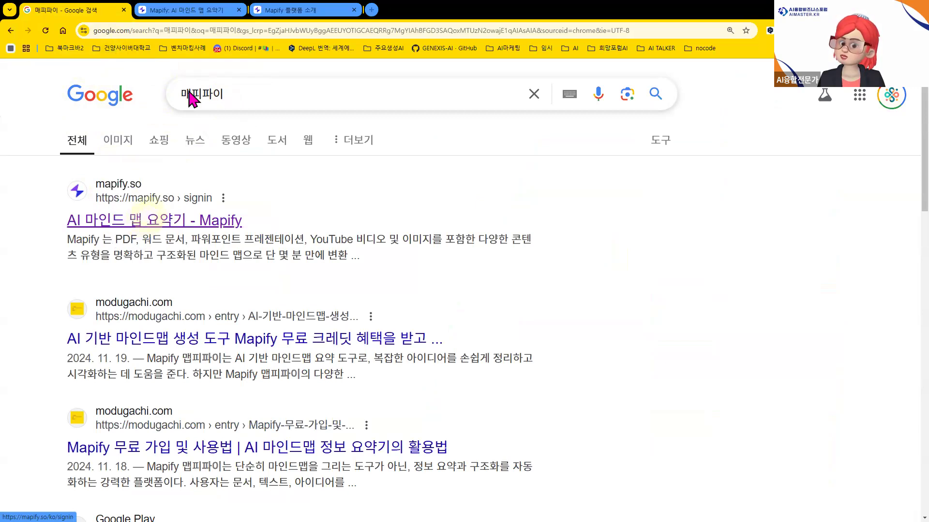
{"action": "left_click", "coordinate": [185, 15]}
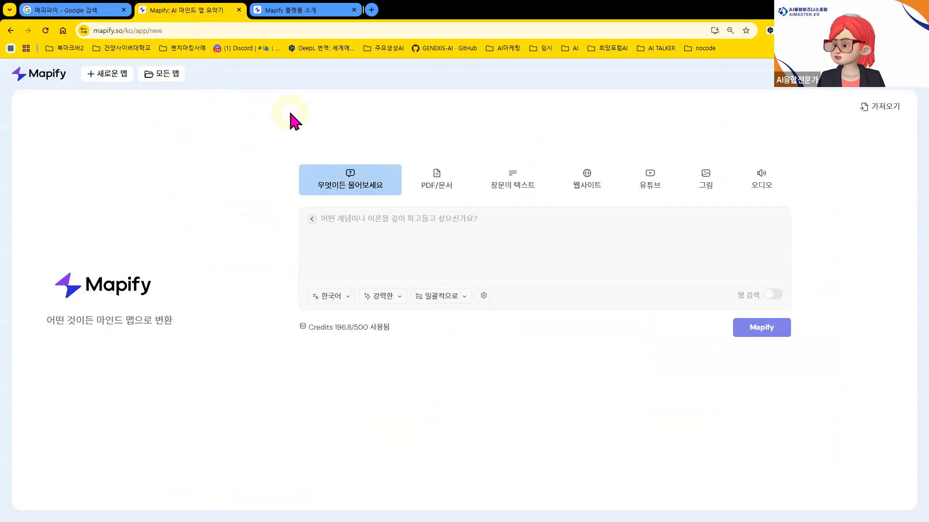
{"action": "left_click", "coordinate": [114, 80]}
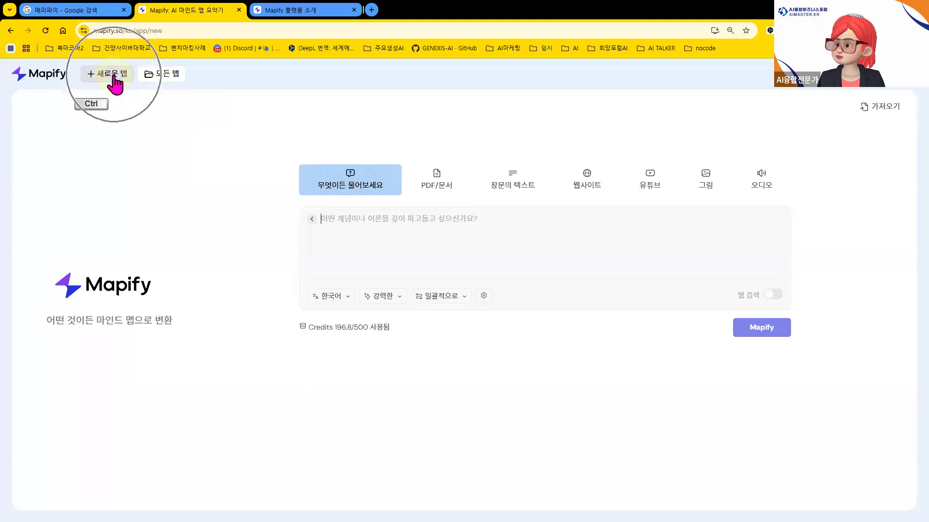
{"action": "left_click", "coordinate": [168, 75]}
{"action": "left_click", "coordinate": [168, 74]}
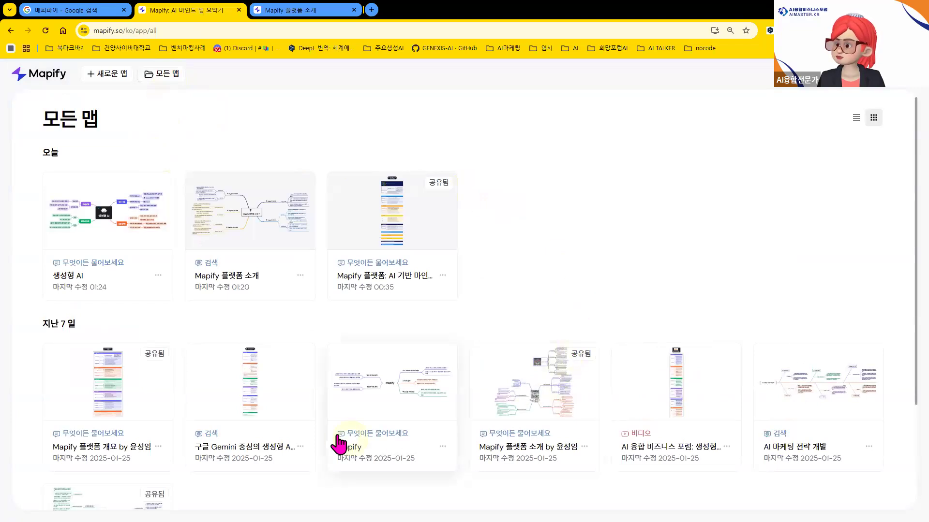
{"action": "left_click", "coordinate": [143, 220]}
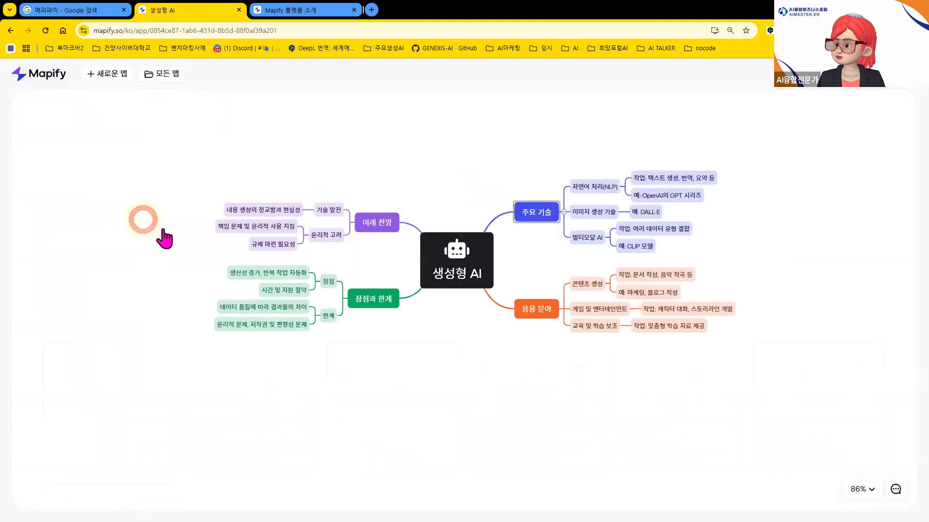
Append "by" and the author's name to the central 생성형 AI topic
{"action": "left_click", "coordinate": [593, 213]}
{"action": "left_click", "coordinate": [604, 187]}
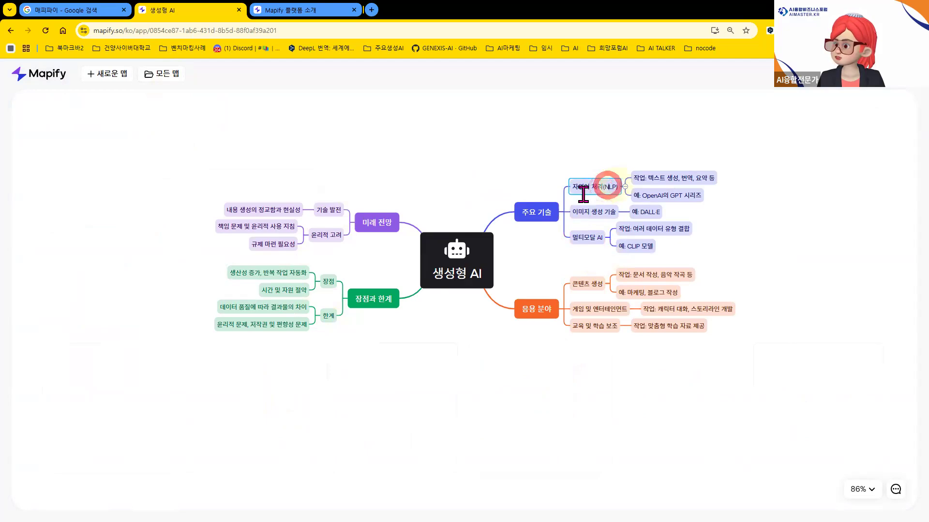
{"action": "left_click", "coordinate": [483, 279]}
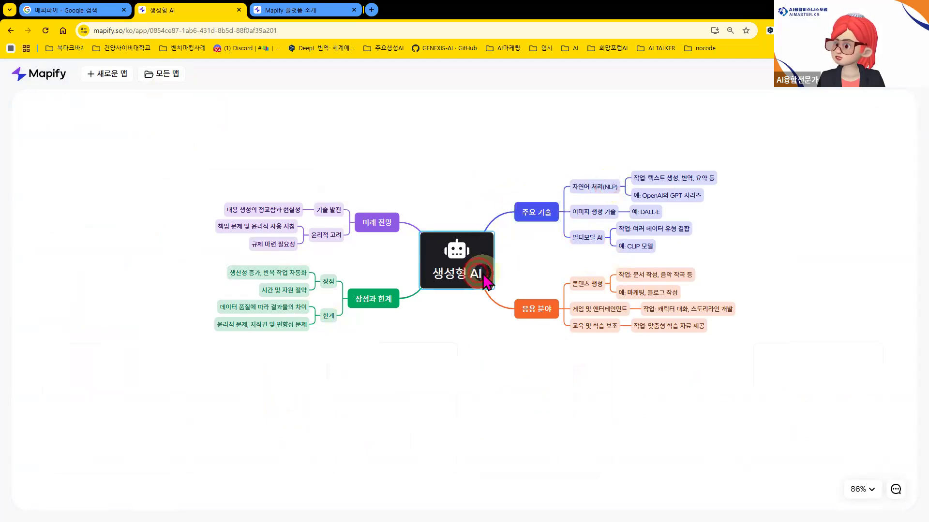
{"action": "type", "text": "by "}
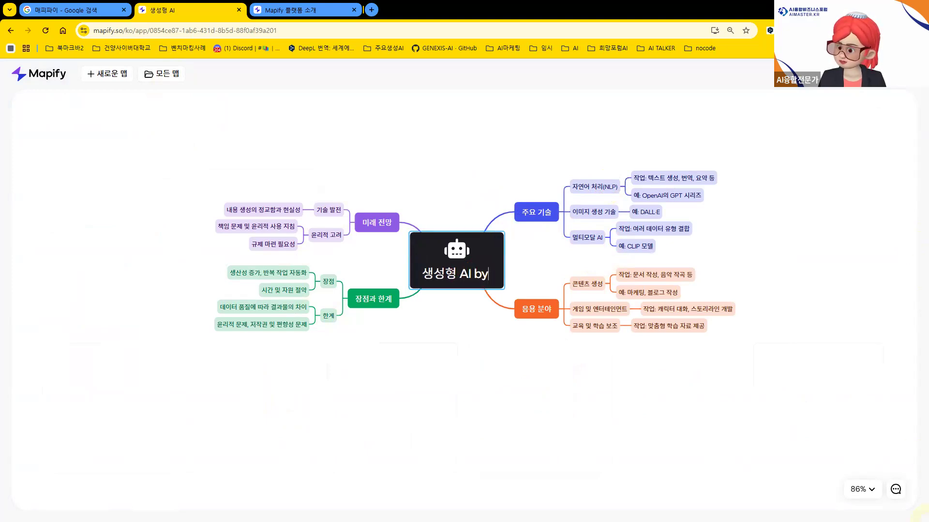
{"action": "type", "text": " 윤성임"}
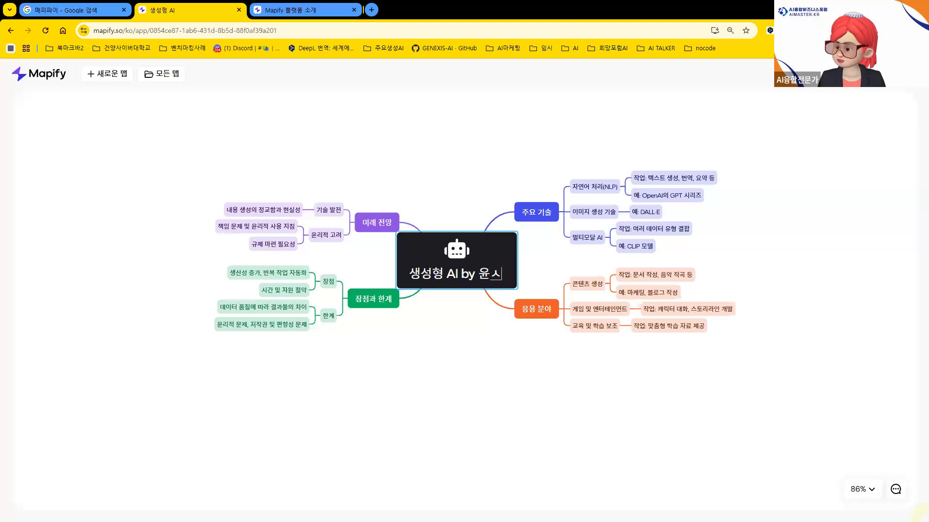
{"action": "left_click", "coordinate": [579, 256]}
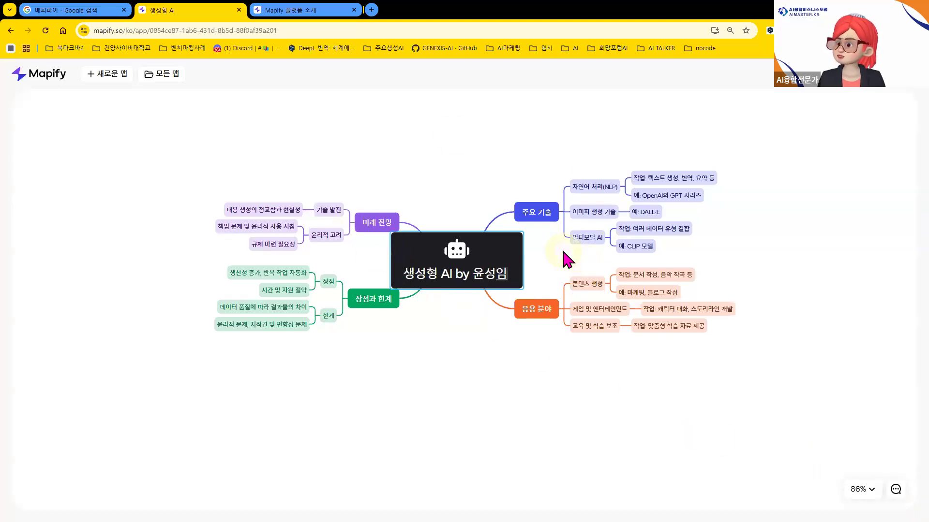
Start a new map from a question or topic and select the 강력한 AI model
{"action": "left_click", "coordinate": [110, 76]}
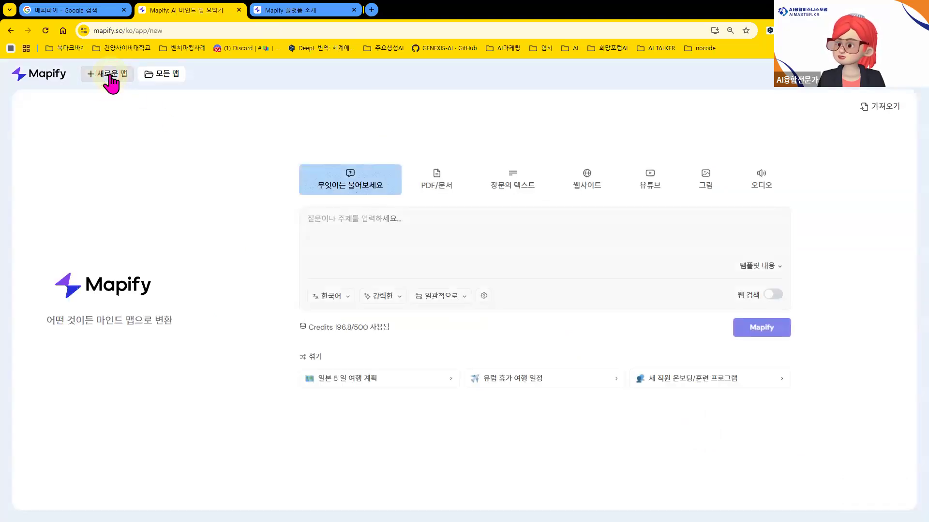
{"action": "left_click", "coordinate": [327, 219]}
{"action": "key", "text": "ctrl"}
{"action": "key", "text": "ctrl"}
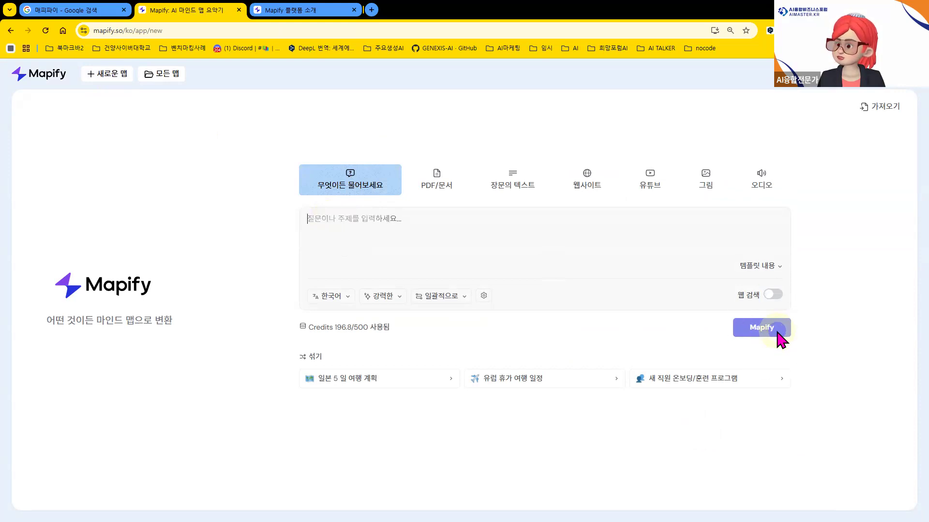
{"action": "left_click", "coordinate": [400, 296]}
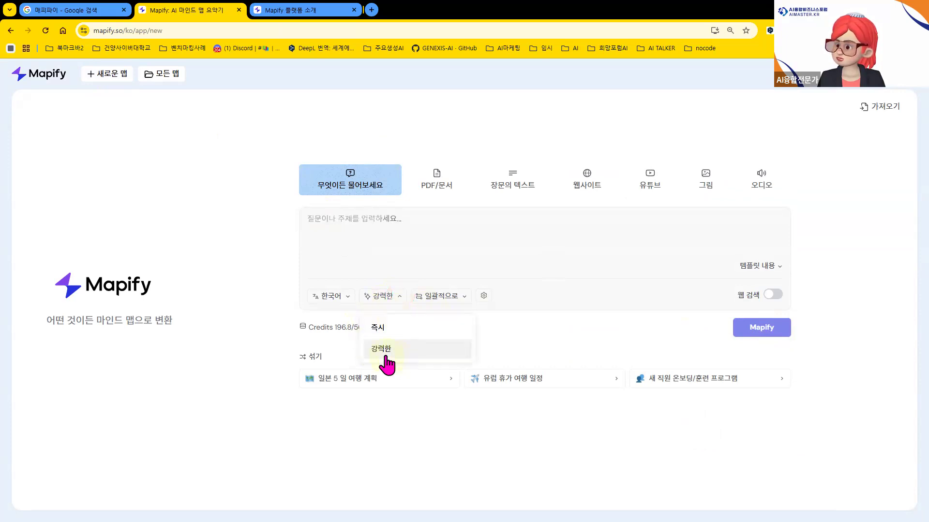
{"action": "left_click", "coordinate": [360, 226]}
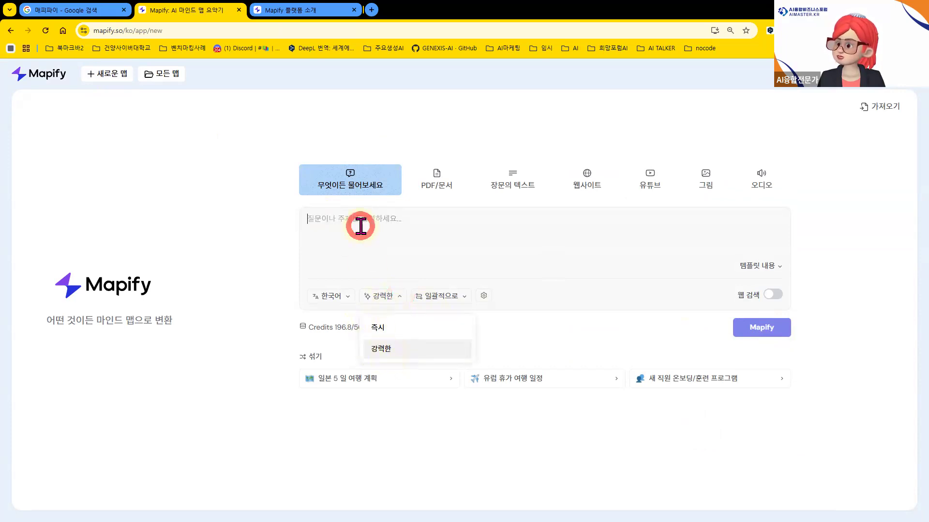
{"action": "left_click", "coordinate": [399, 296]}
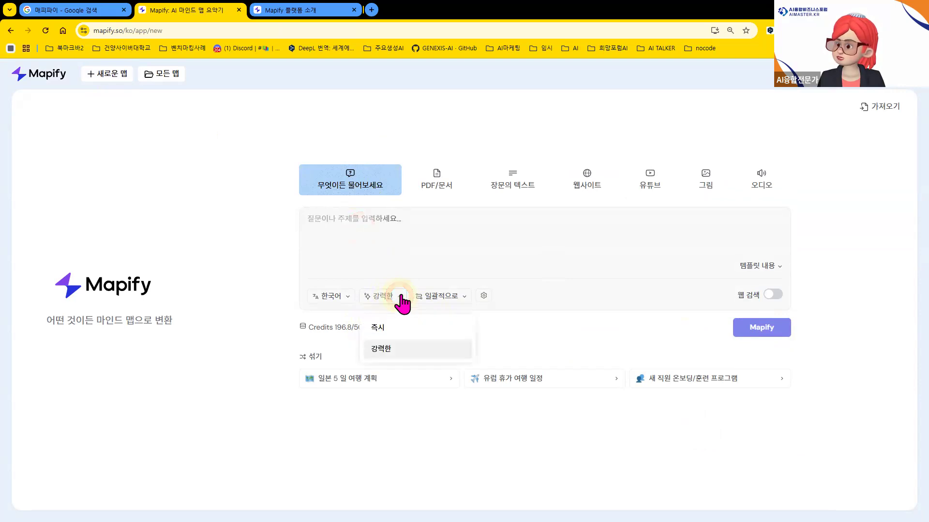
{"action": "left_click", "coordinate": [382, 349]}
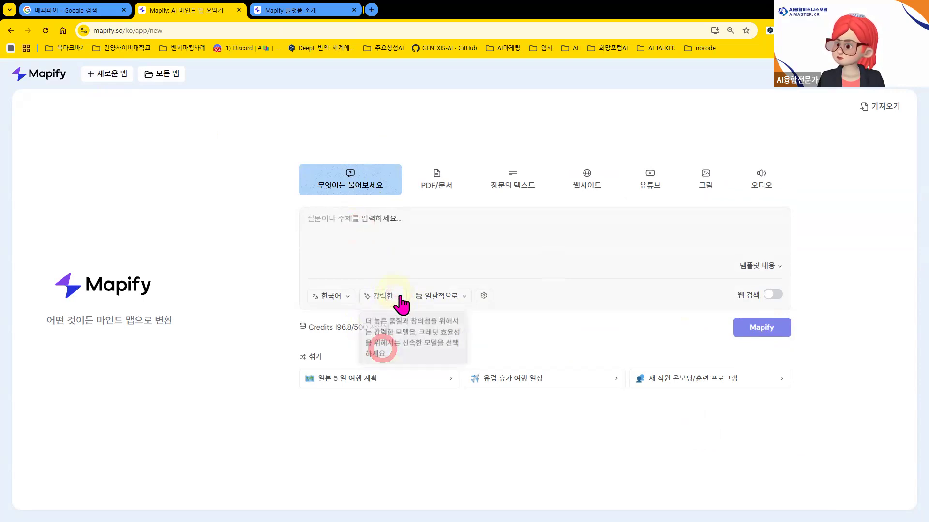
{"action": "left_click", "coordinate": [400, 304]}
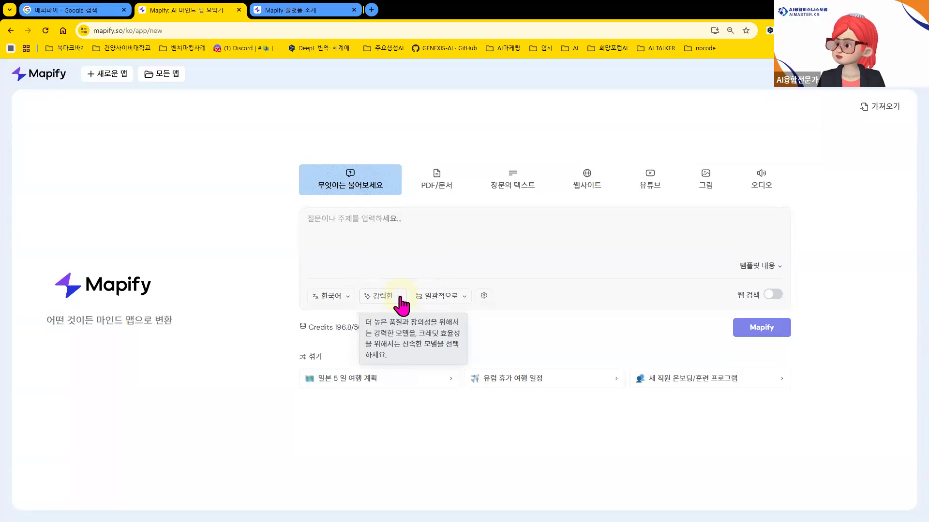
{"action": "left_click", "coordinate": [400, 305]}
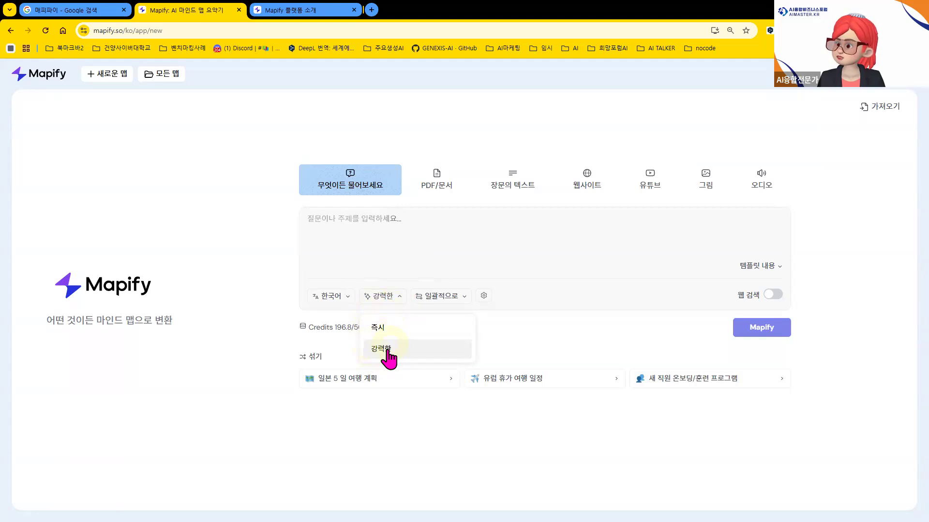
Set the new map's generation mode to 단계별로 and its model to 강력한
{"action": "left_click", "coordinate": [462, 298]}
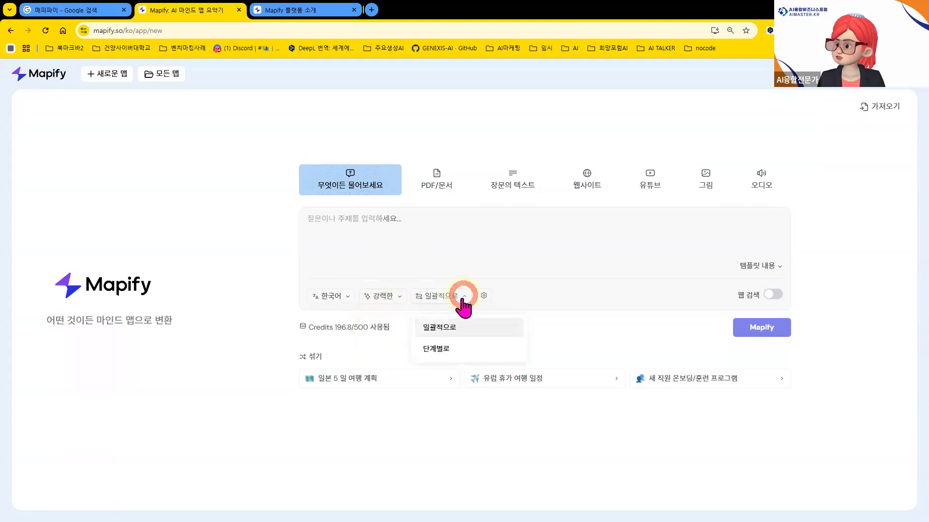
{"action": "left_click", "coordinate": [441, 351]}
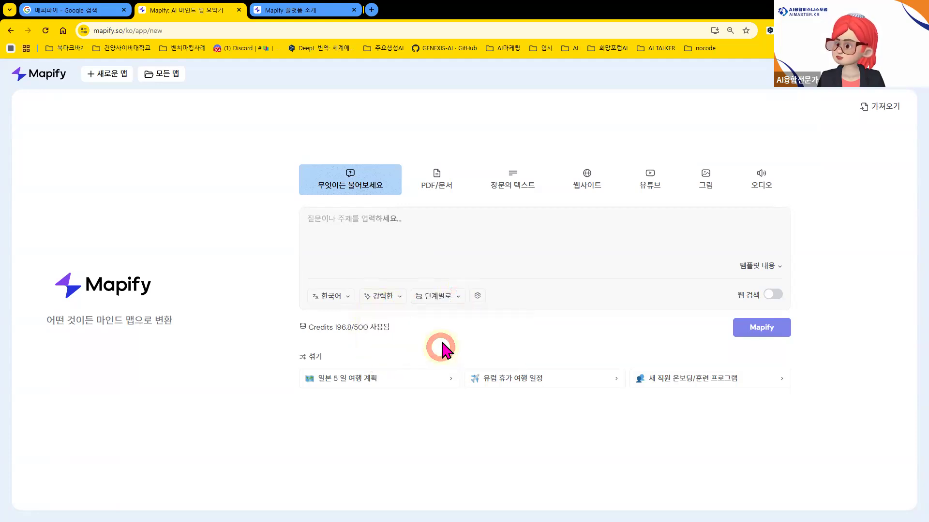
{"action": "left_click", "coordinate": [457, 293]}
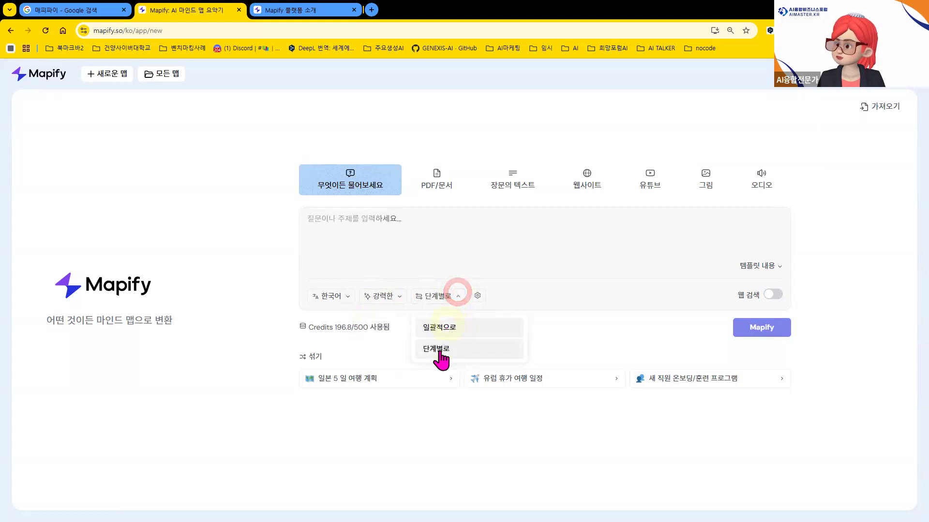
{"action": "left_click", "coordinate": [441, 348]}
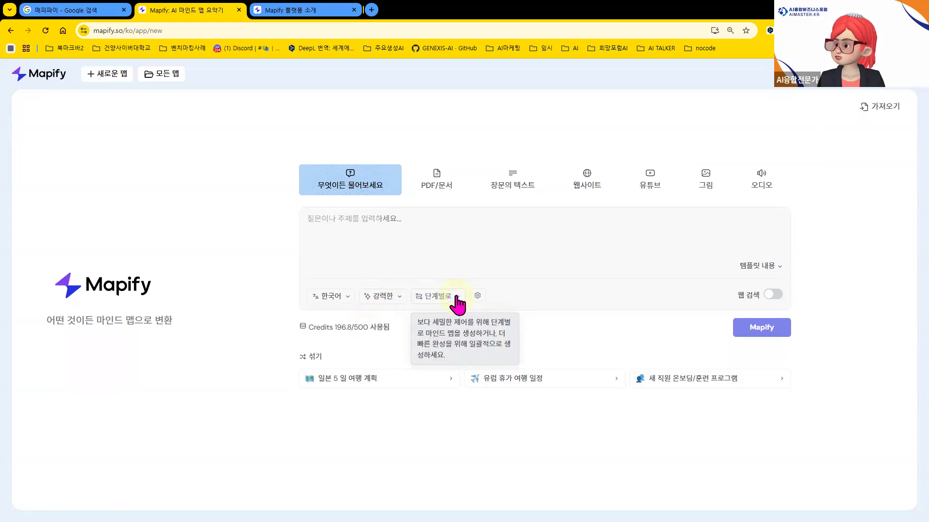
{"action": "left_click", "coordinate": [395, 295]}
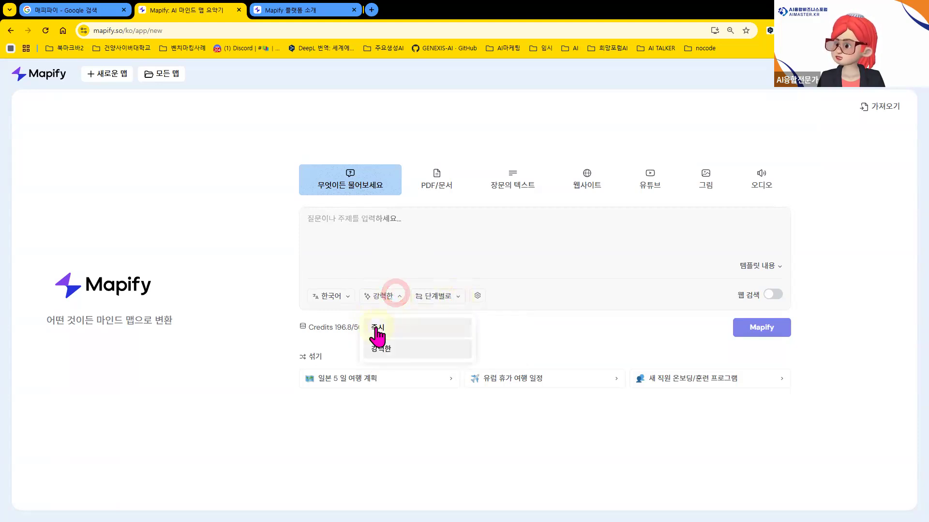
{"action": "left_click", "coordinate": [458, 295]}
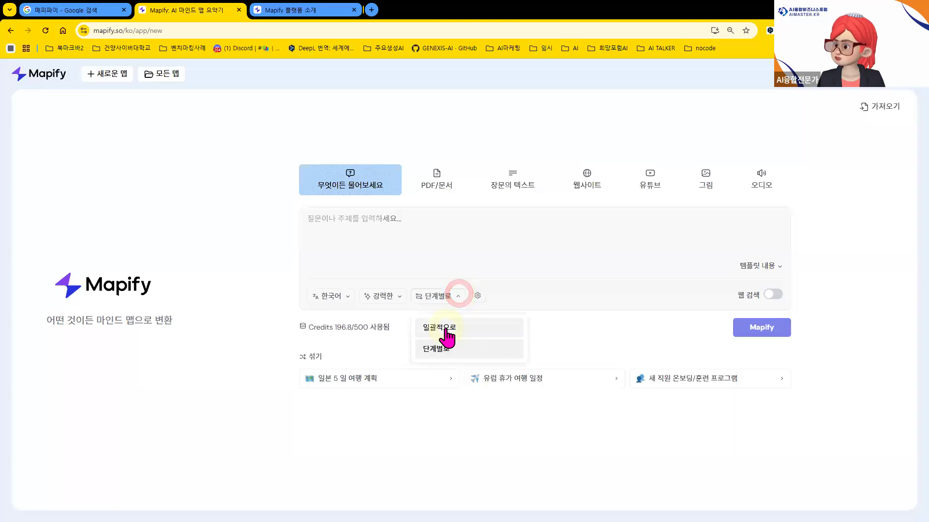
{"action": "left_click", "coordinate": [396, 295]}
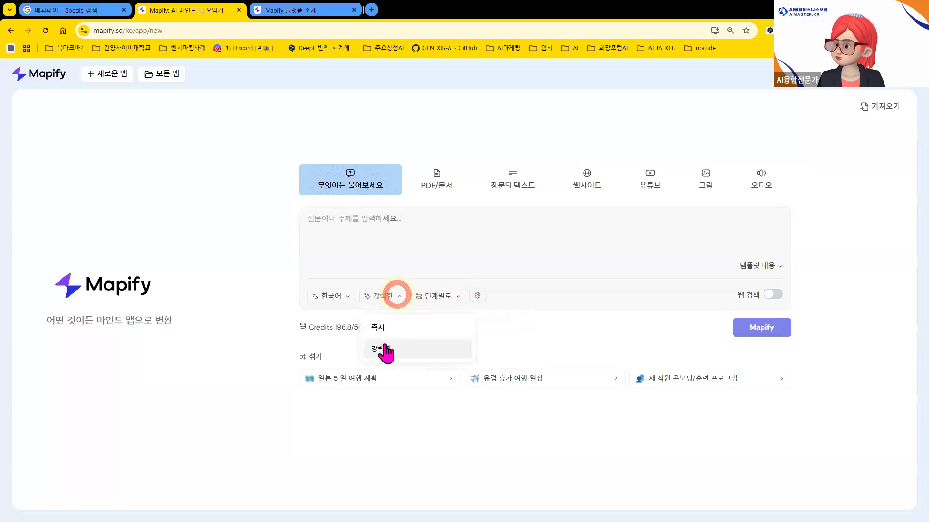
{"action": "left_click", "coordinate": [384, 346]}
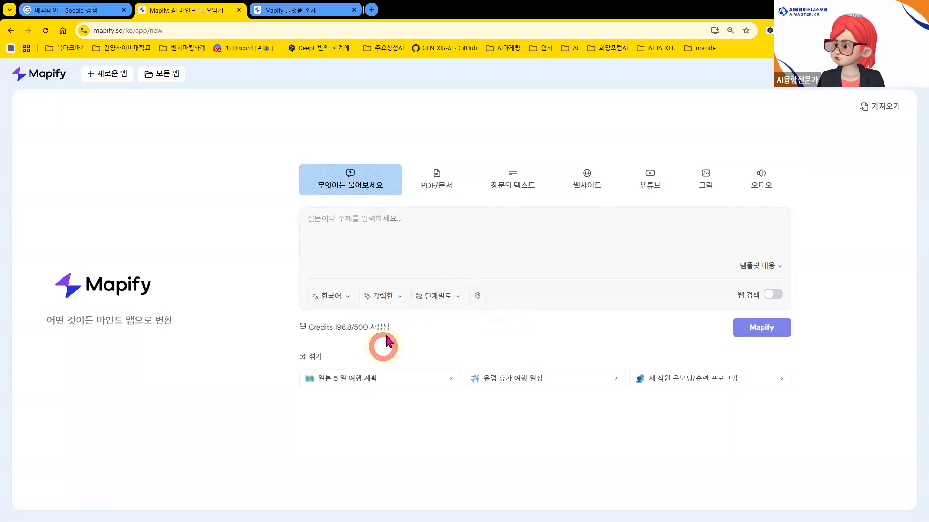
{"action": "left_click", "coordinate": [458, 295]}
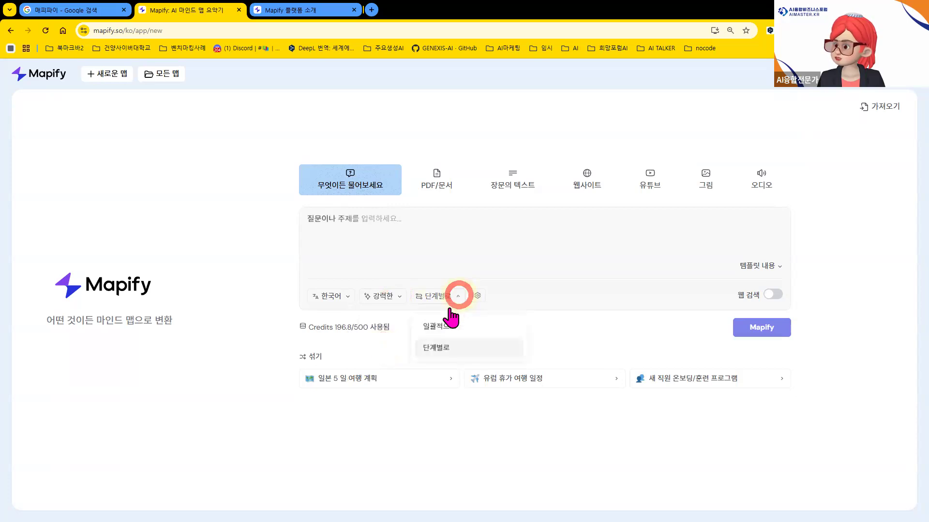
{"action": "left_click", "coordinate": [432, 349]}
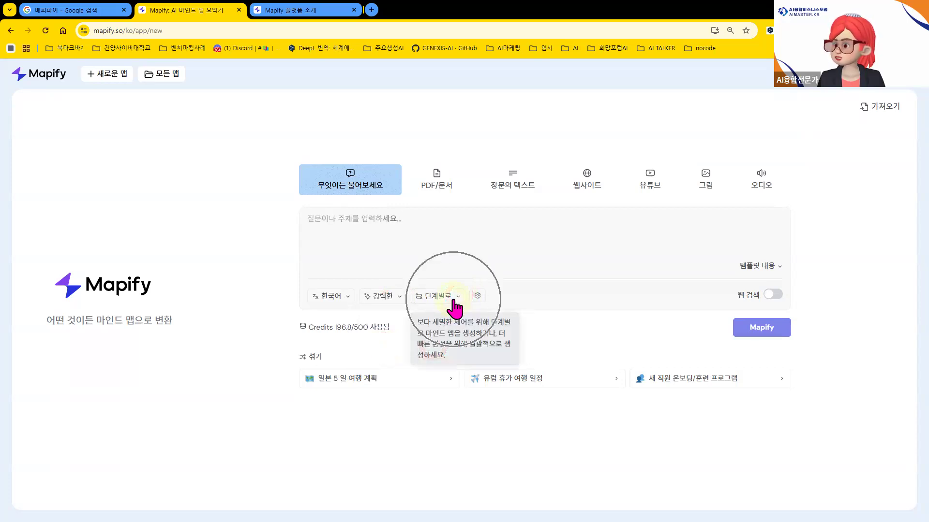
Look through the content templates and apply the 개념 설명하기 template to the new map
{"action": "left_click", "coordinate": [774, 266]}
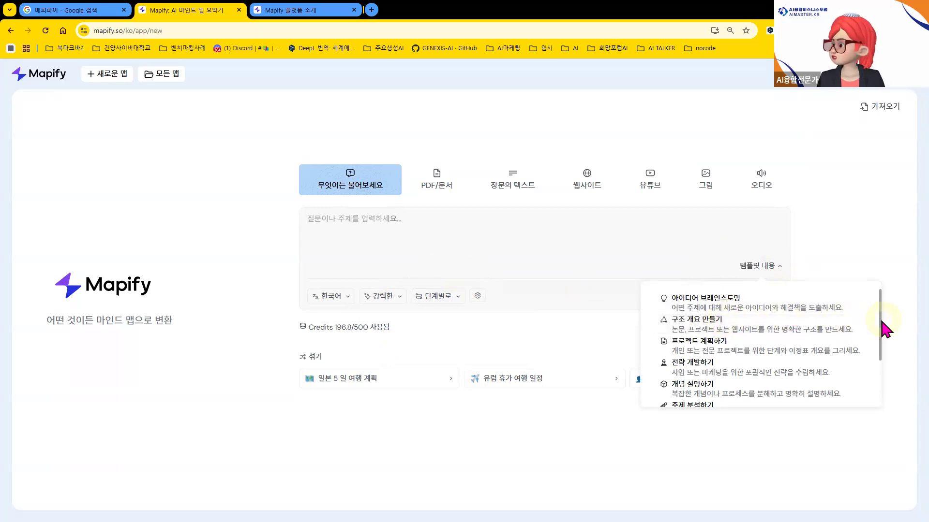
{"action": "left_click_drag", "start_coordinate": [883, 343], "coordinate": [881, 384]}
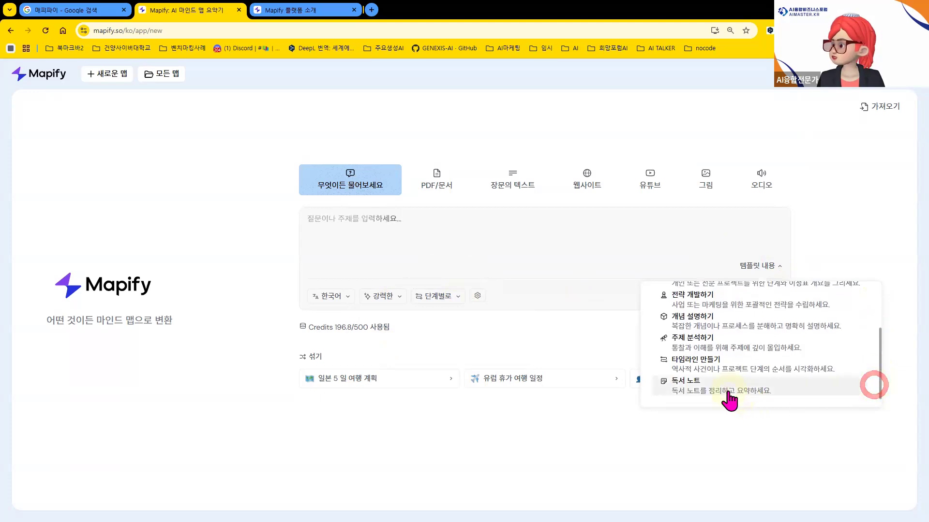
{"action": "scroll", "coordinate": [711, 314], "scroll_direction": "up", "scroll_amount": 1}
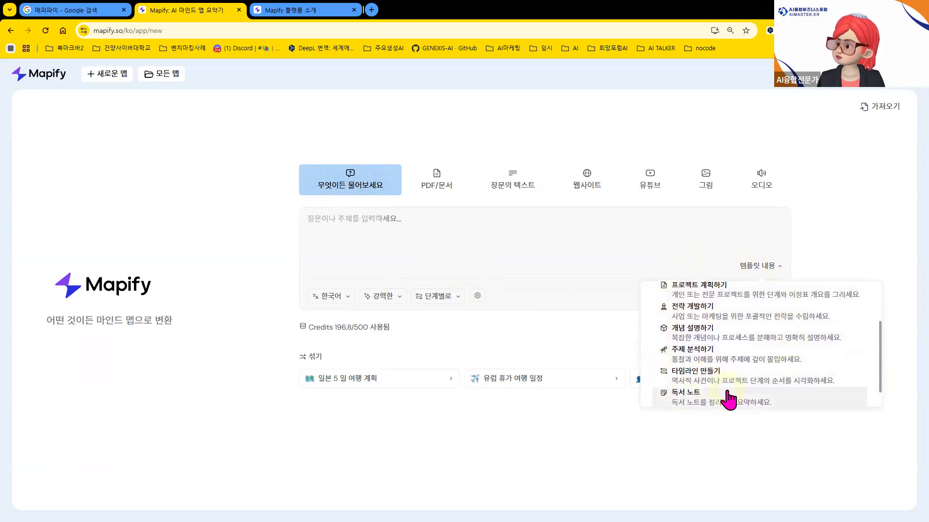
{"action": "left_click", "coordinate": [339, 218]}
{"action": "left_click", "coordinate": [776, 267]}
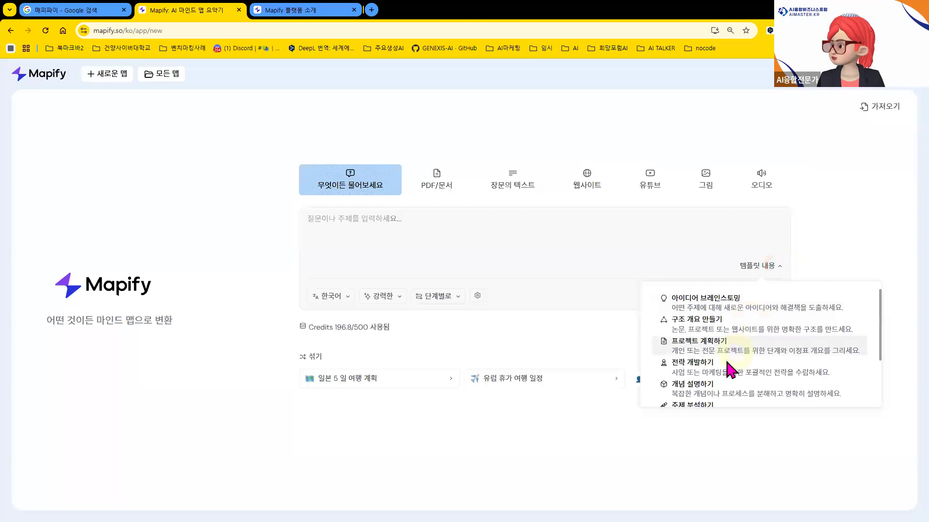
{"action": "left_click_drag", "start_coordinate": [881, 358], "coordinate": [880, 372]}
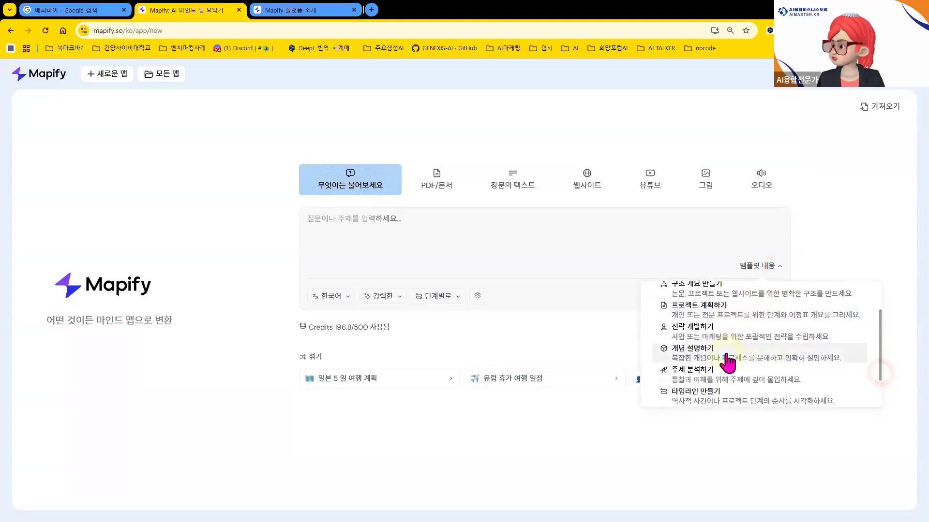
{"action": "left_click", "coordinate": [727, 358]}
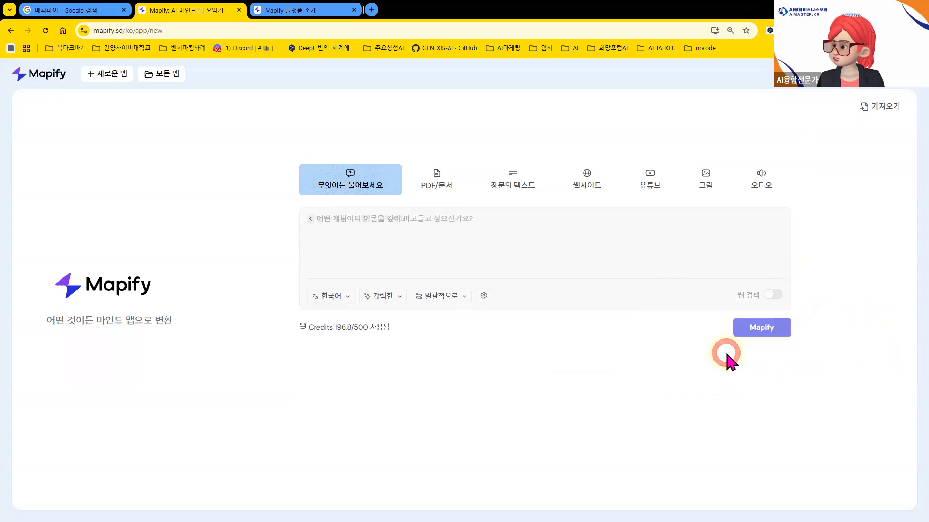
Enter 생성형AI 의 개념 as the concept to explain and generate the mind map
{"action": "left_click", "coordinate": [332, 215]}
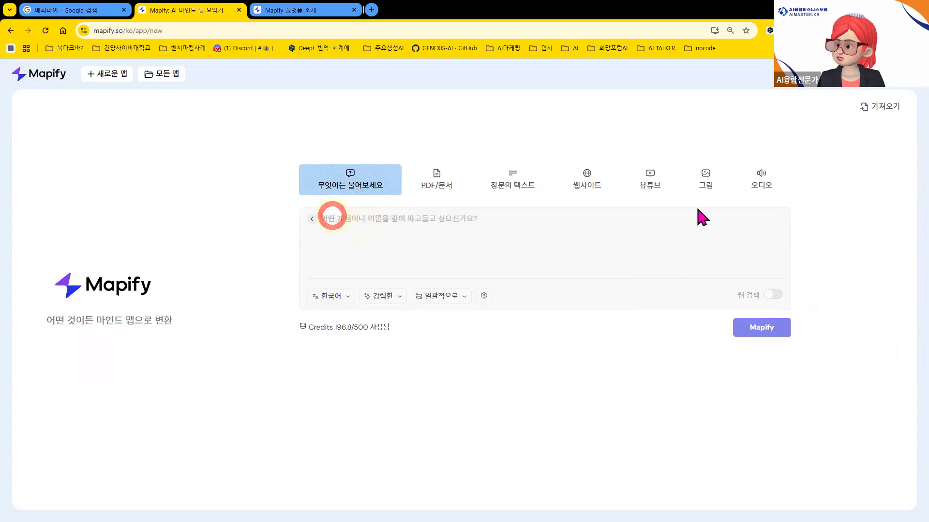
{"action": "type", "text": "생세"}
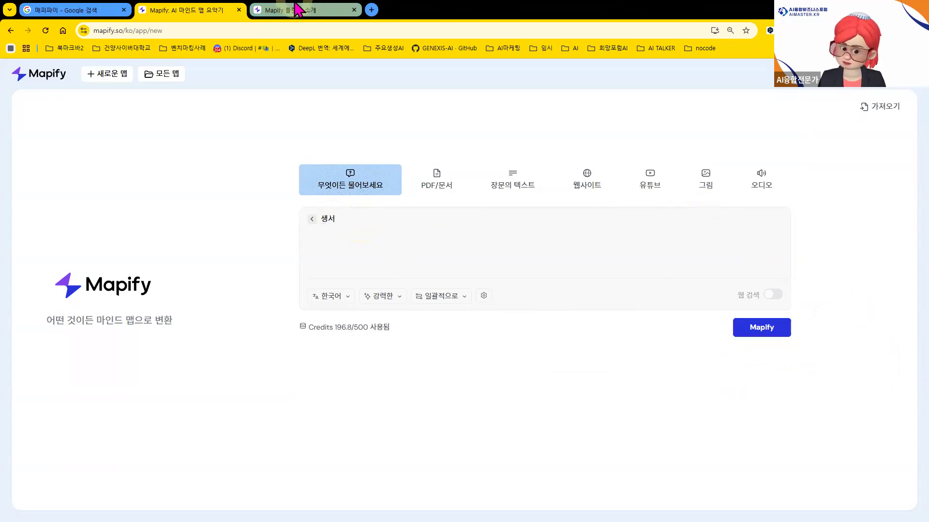
{"action": "type", "text": "형AI 의 개념"}
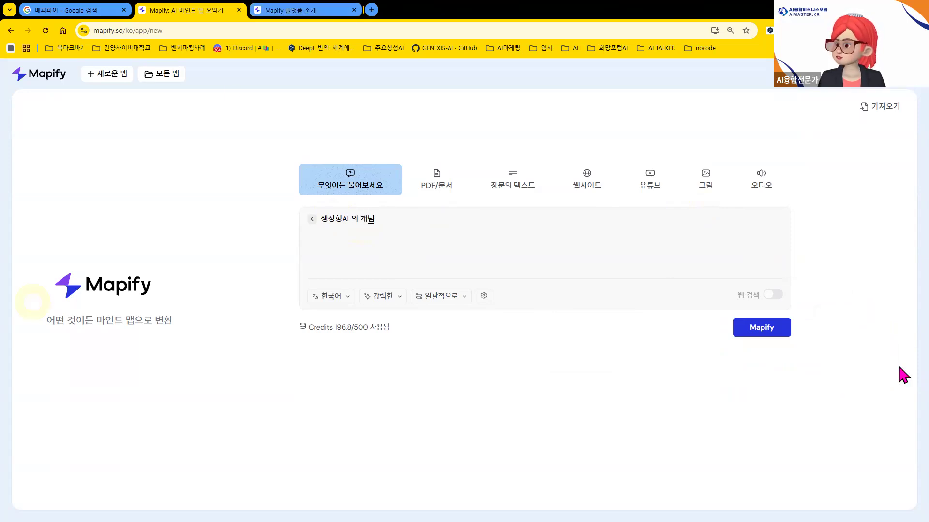
{"action": "left_click", "coordinate": [764, 329]}
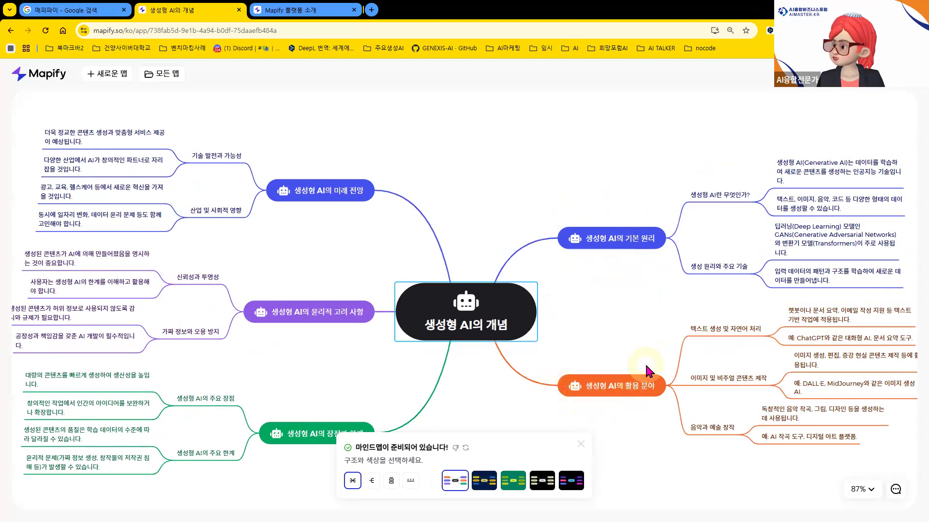
Look over the 생성형 AI의 기본 원리 branch and its subtopics, and check the regenerate option
{"action": "left_click", "coordinate": [621, 247]}
{"action": "left_click", "coordinate": [716, 194]}
{"action": "left_click", "coordinate": [828, 176]}
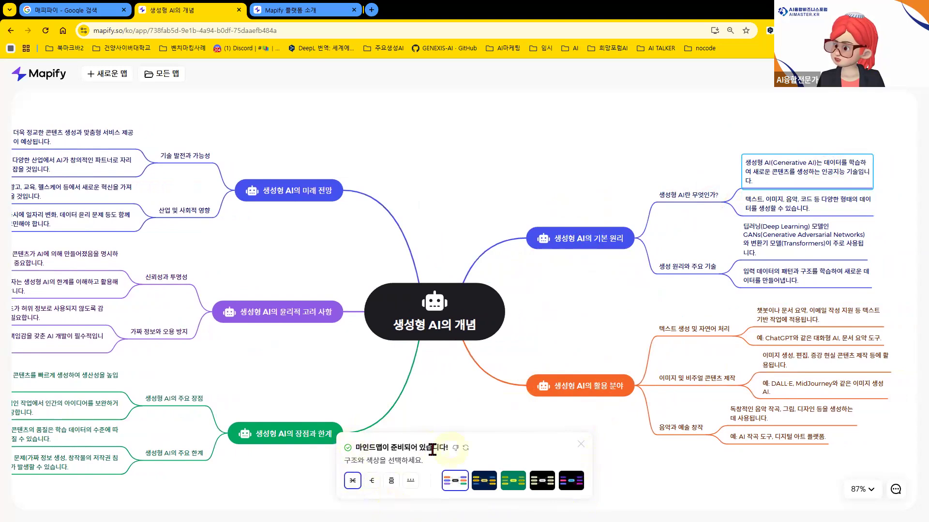
{"action": "left_click", "coordinate": [466, 450]}
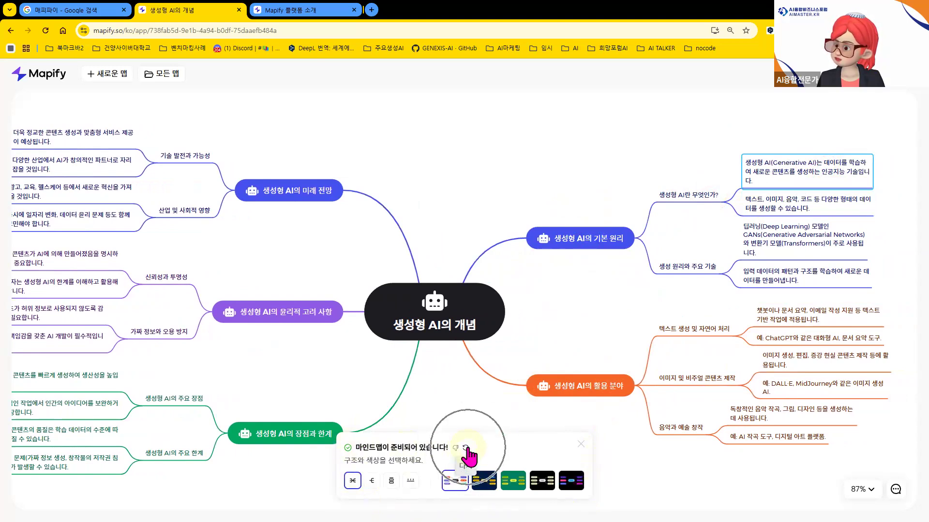
Try the 논리도 and 타임라인 structures on the map, and the dark blue, green and black color themes
{"action": "left_click", "coordinate": [372, 482]}
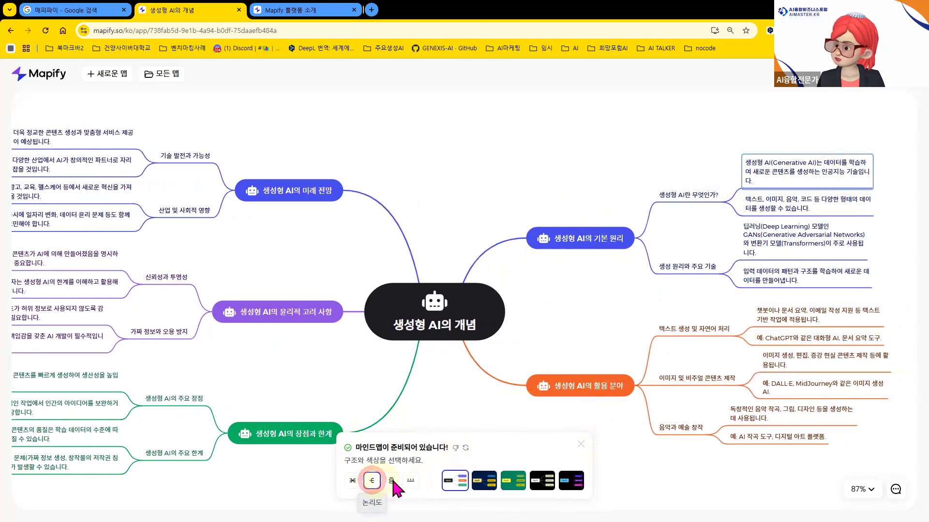
{"action": "left_click", "coordinate": [392, 481]}
{"action": "left_click", "coordinate": [410, 480]}
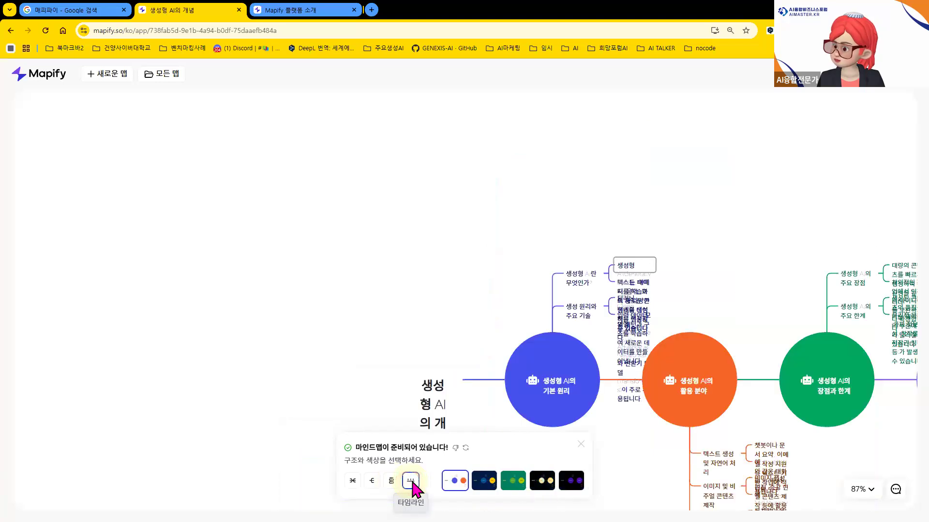
{"action": "left_click", "coordinate": [486, 482]}
{"action": "left_click", "coordinate": [516, 486]}
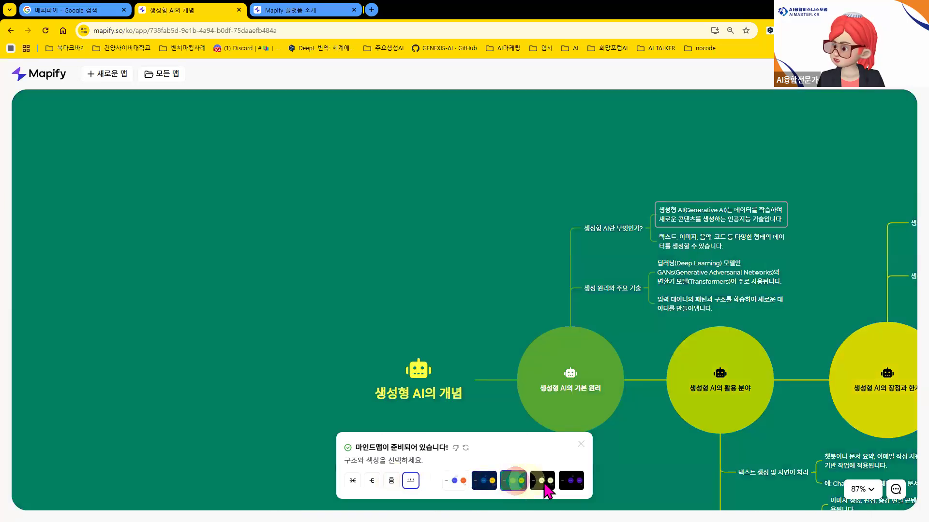
{"action": "left_click", "coordinate": [545, 485]}
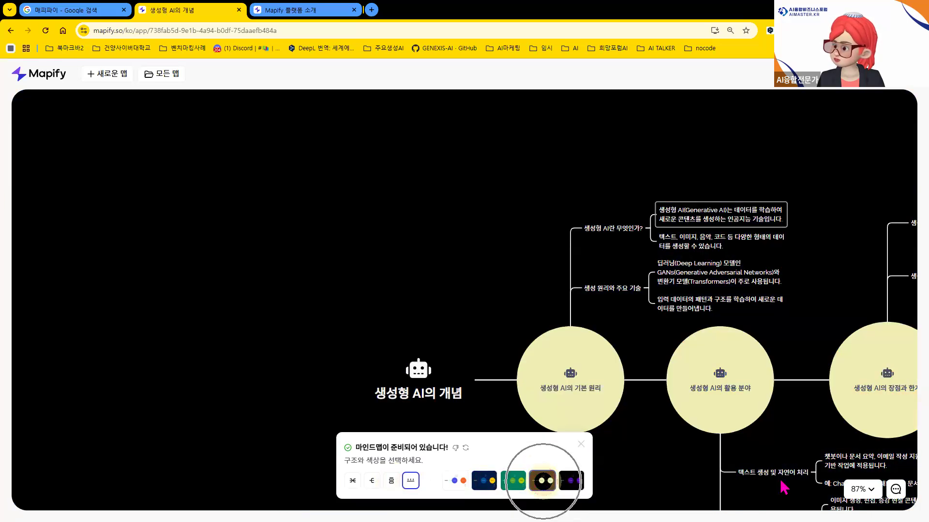
Examine the timeline version of the map from the central 생성형 AI의 개념 topic to its last branch, overall and close up
{"action": "left_click", "coordinate": [863, 490]}
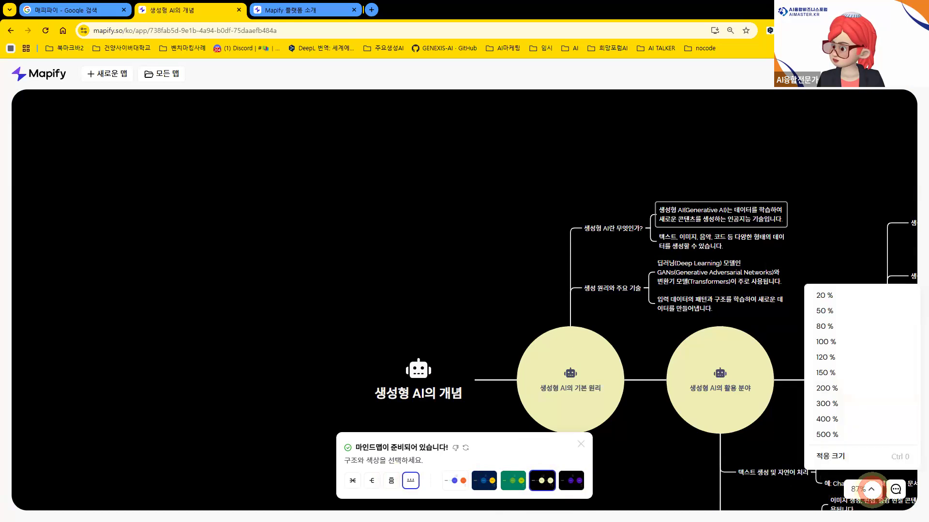
{"action": "left_click", "coordinate": [394, 296]}
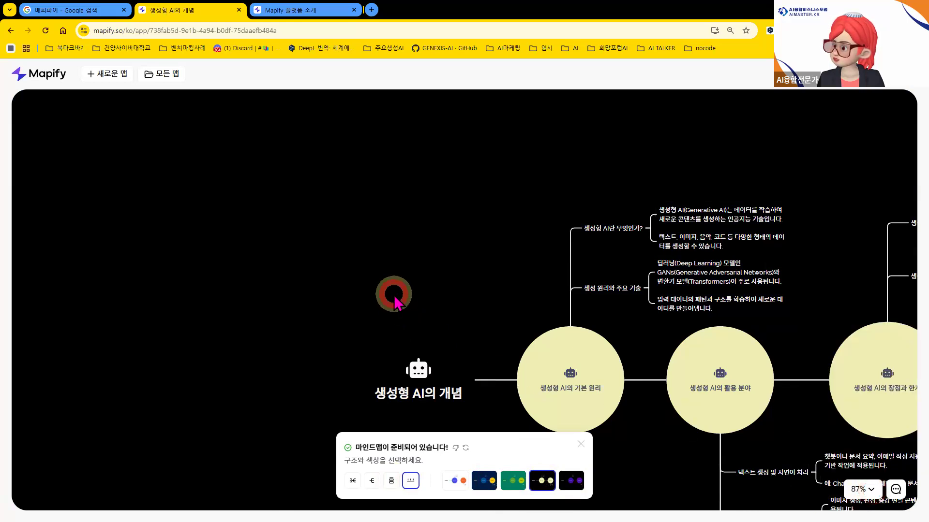
{"action": "key", "text": "ctrl"}
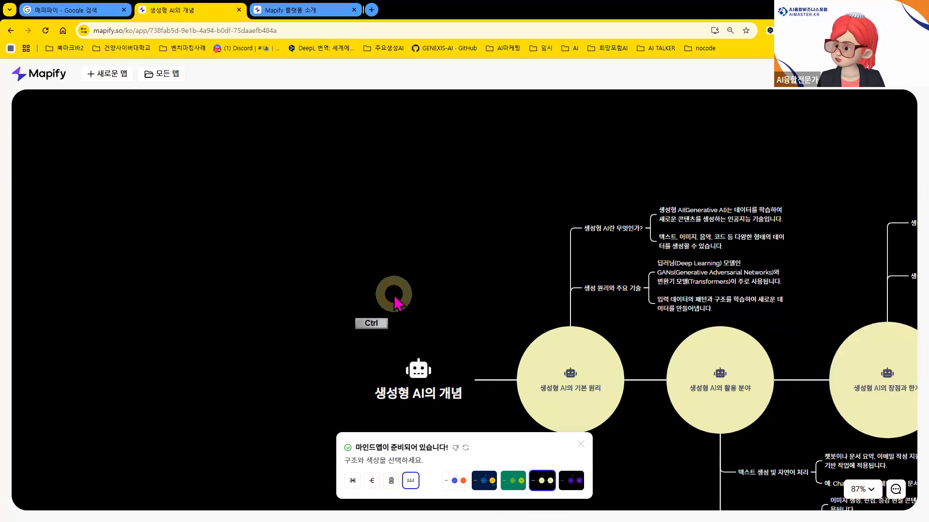
{"action": "scroll", "coordinate": [394, 301], "scroll_direction": "up", "scroll_amount": 4}
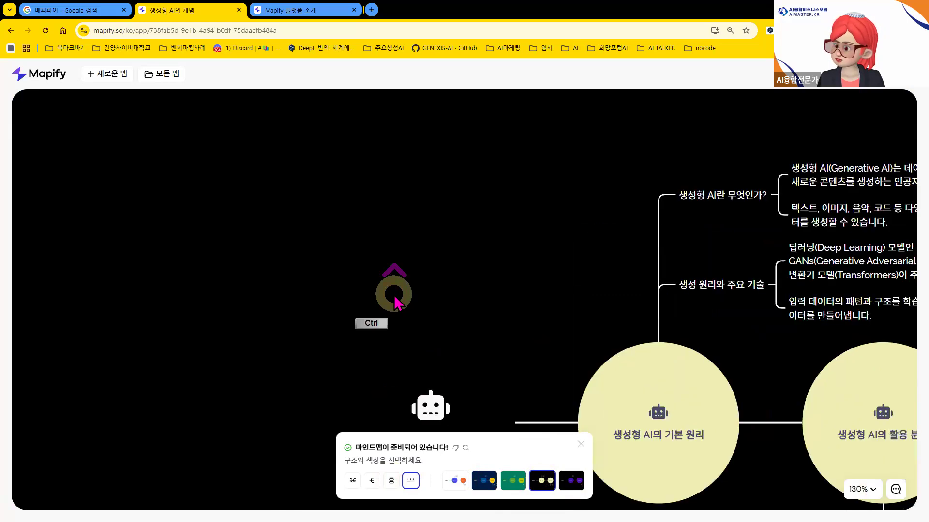
{"action": "scroll", "coordinate": [394, 301], "scroll_direction": "down", "scroll_amount": 5}
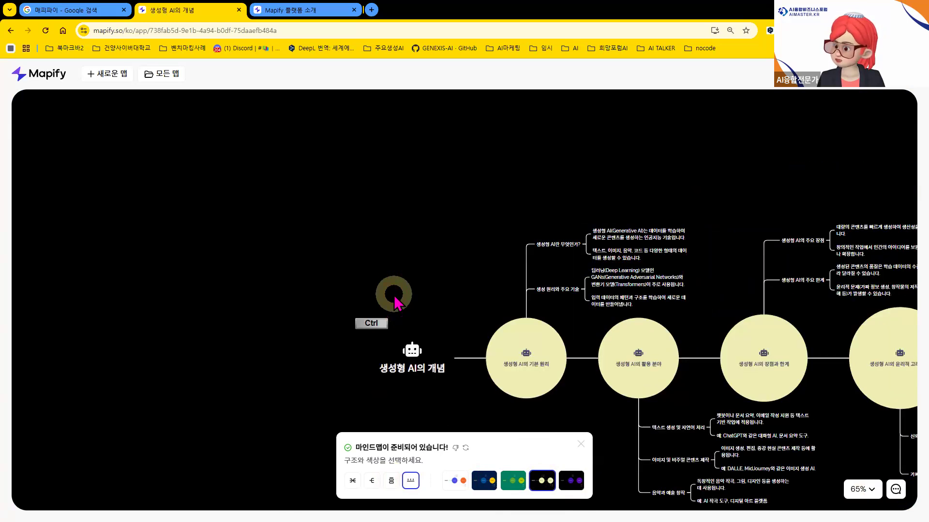
{"action": "scroll", "coordinate": [397, 305], "scroll_direction": "up", "scroll_amount": 2}
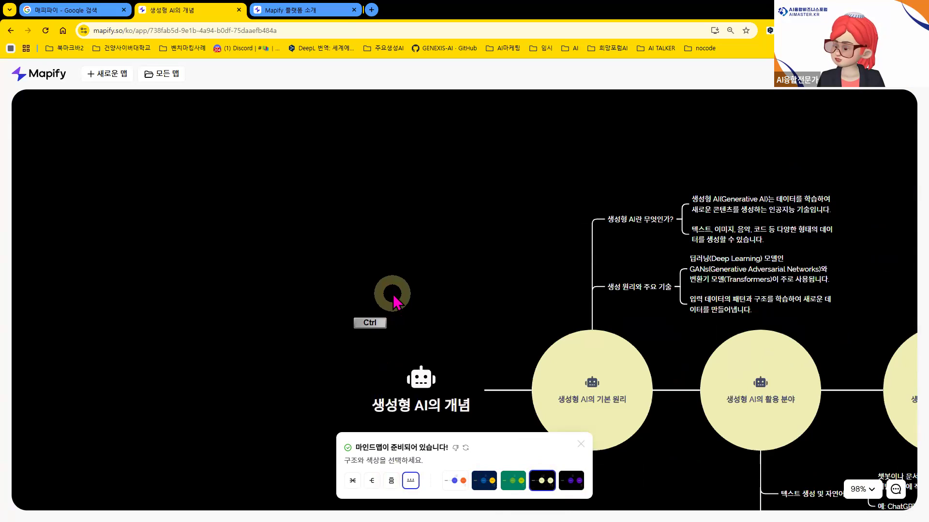
{"action": "scroll", "coordinate": [395, 301], "scroll_direction": "down", "scroll_amount": 5}
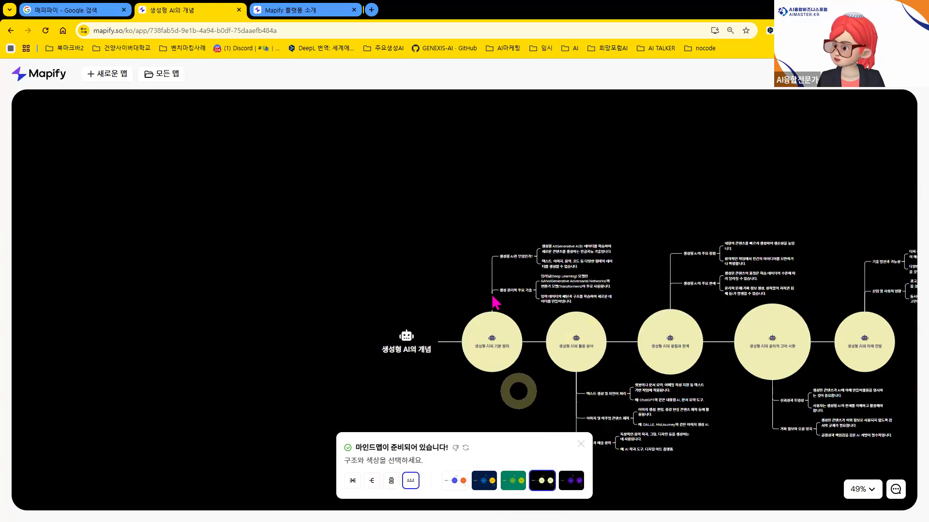
{"action": "left_click", "coordinate": [410, 349]}
{"action": "left_click_drag", "start_coordinate": [358, 333], "coordinate": [174, 313]}
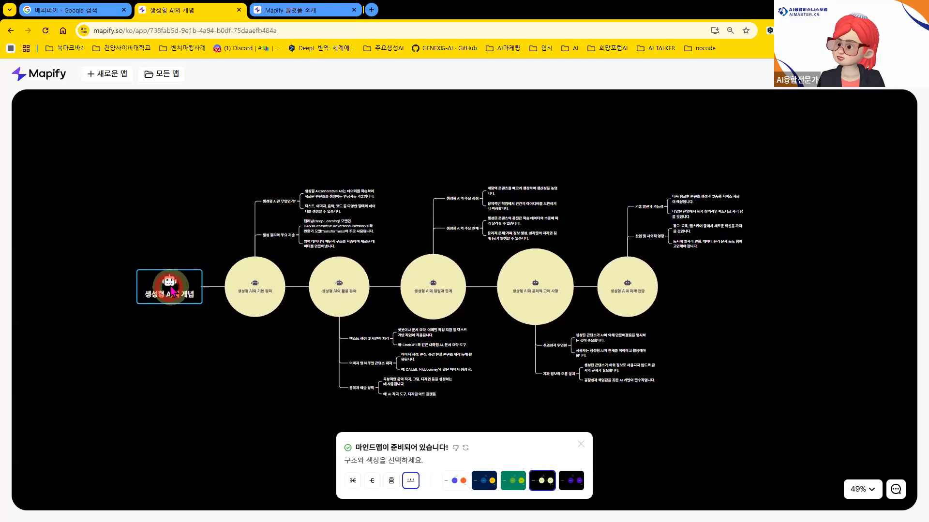
{"action": "scroll", "coordinate": [170, 290], "scroll_direction": "up", "scroll_amount": 3, "text": "ctrl"}
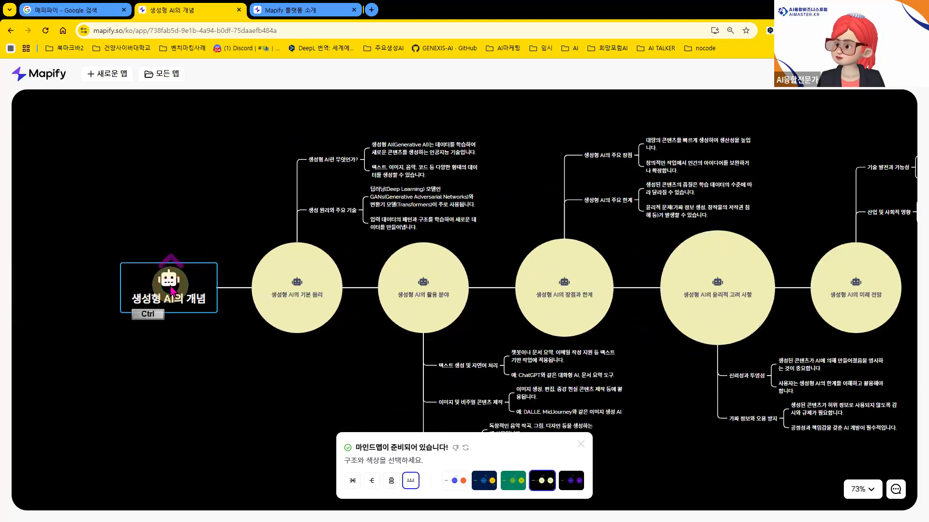
{"action": "scroll", "coordinate": [172, 290], "scroll_direction": "up", "scroll_amount": 3, "text": "ctrl"}
Apply the 마인드 맵 structure and the white multicolored theme to the map
{"action": "left_click", "coordinate": [353, 482]}
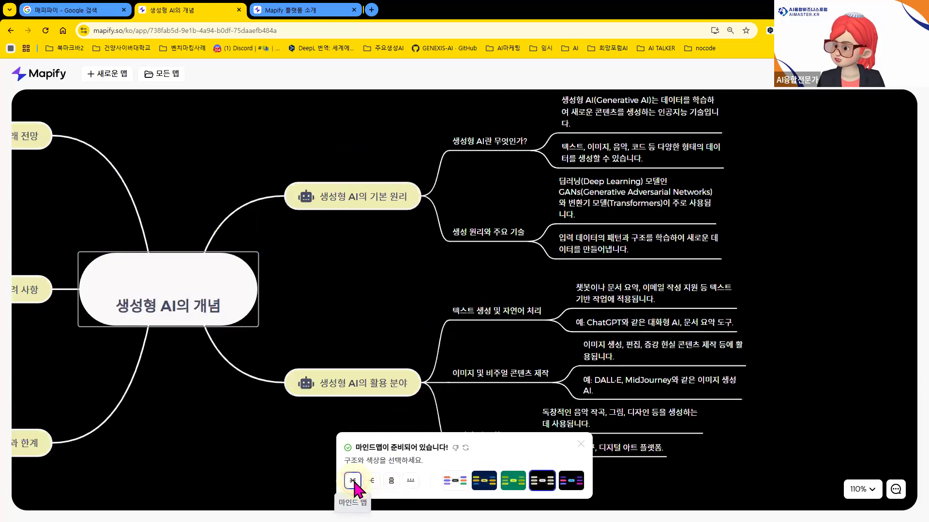
{"action": "left_click", "coordinate": [454, 481]}
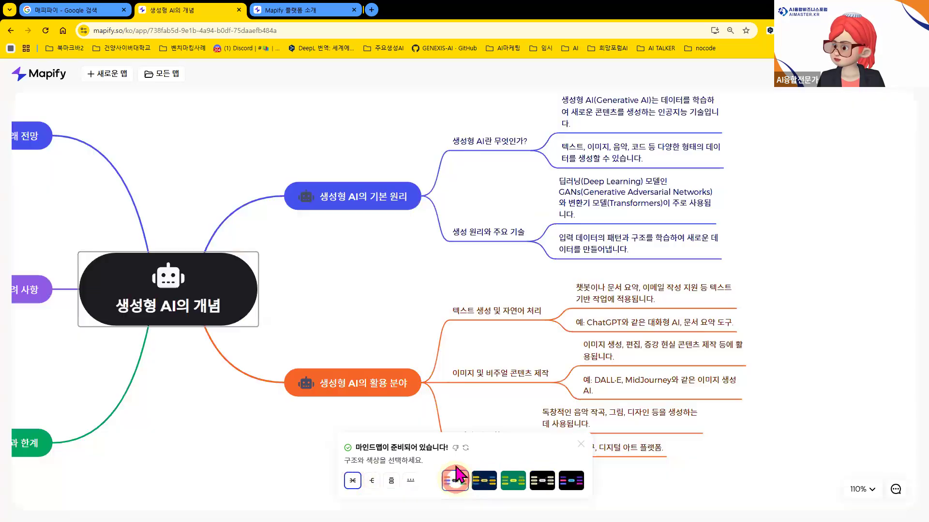
{"action": "scroll", "coordinate": [450, 411], "scroll_direction": "down", "scroll_amount": 5, "text": "ctrl"}
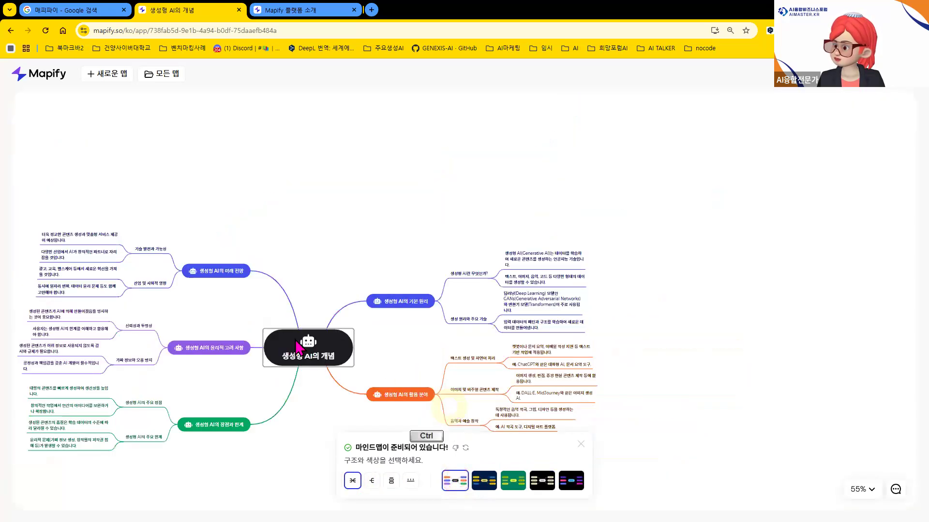
{"action": "left_click", "coordinate": [356, 296]}
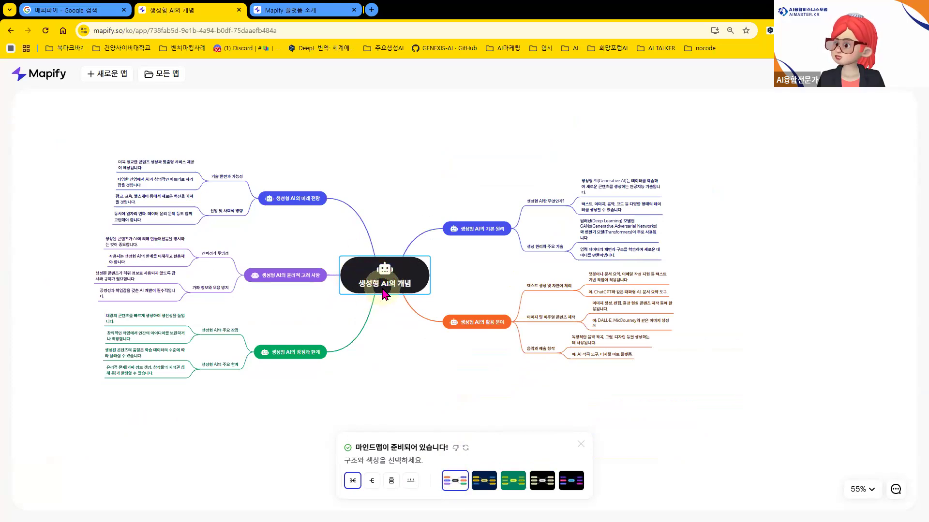
{"action": "scroll", "coordinate": [386, 290], "scroll_direction": "up", "scroll_amount": 3, "text": "ctrl"}
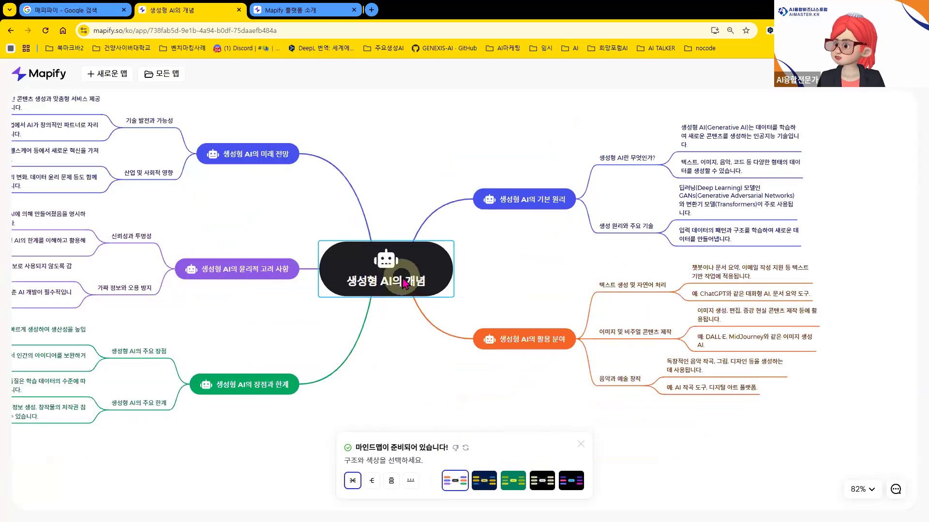
Review the AI and editing commands available for the 생성형 AI의 기본 원리 topic
{"action": "left_click", "coordinate": [490, 201]}
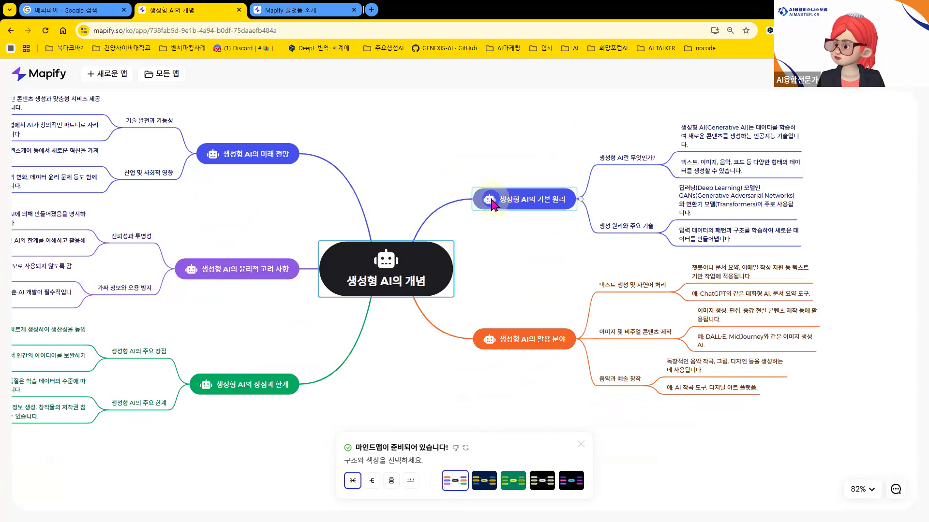
{"action": "left_click", "coordinate": [511, 200]}
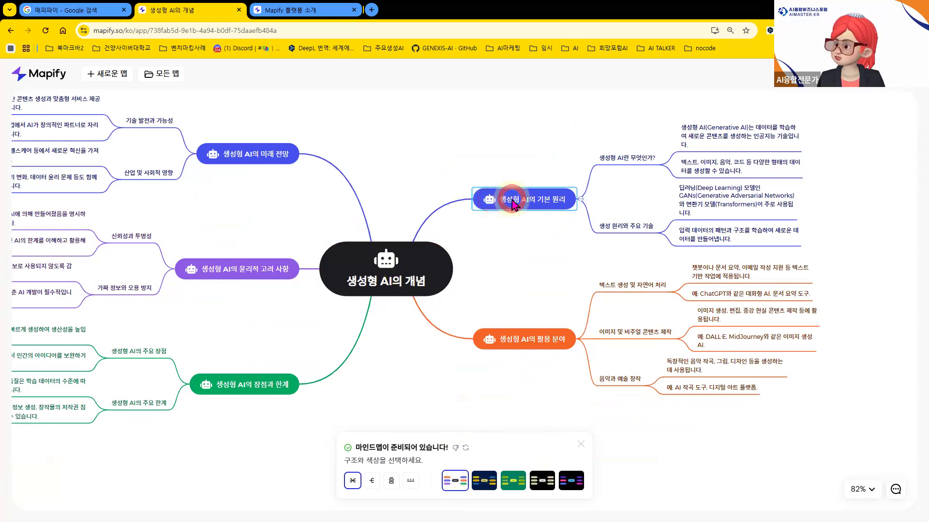
{"action": "key", "text": "ctrl"}
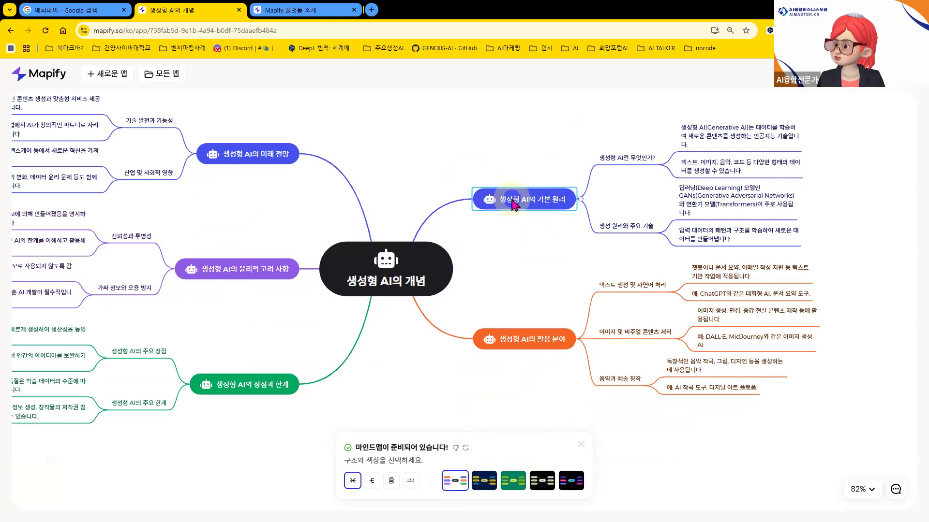
{"action": "right_click", "coordinate": [513, 201]}
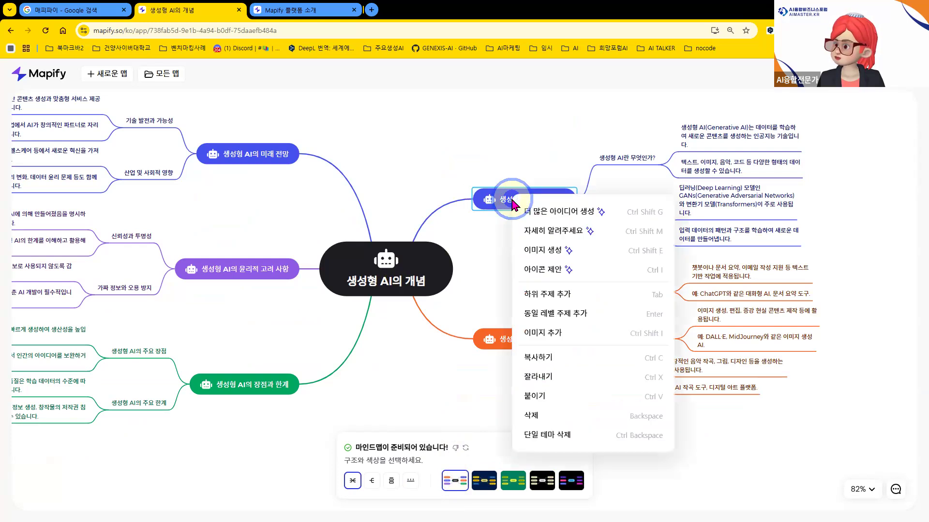
{"action": "left_click", "coordinate": [440, 269]}
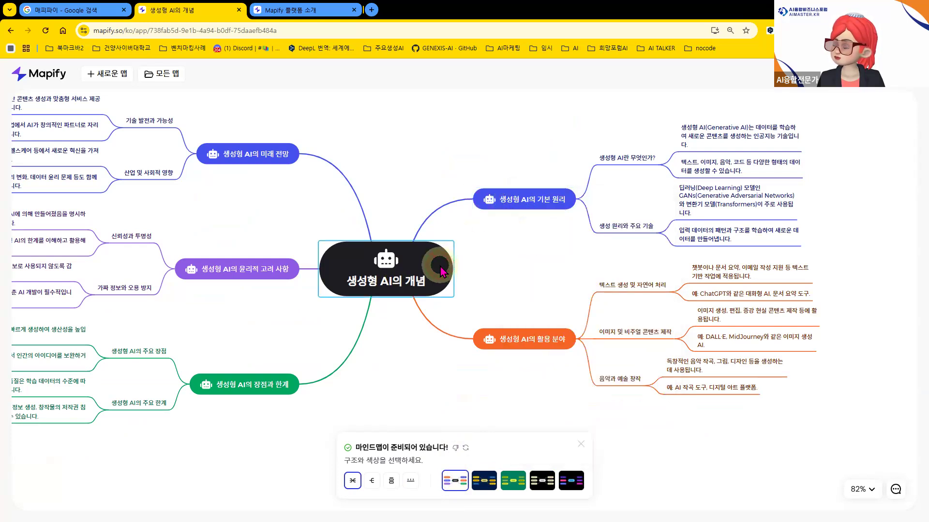
Request a detailed AI explanation of the central 생성형 AI의 개념 topic with 자세히 알려주세요
{"action": "right_click", "coordinate": [441, 271]}
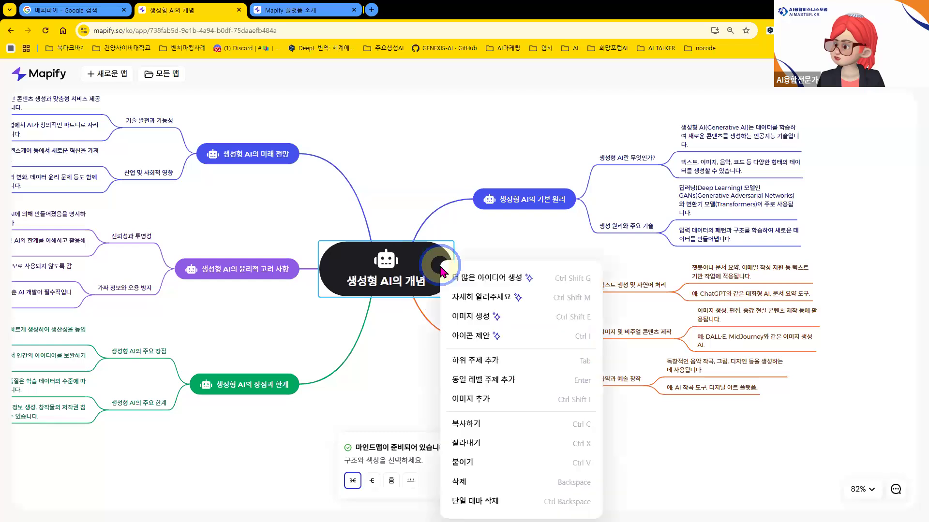
{"action": "left_click", "coordinate": [486, 483]}
{"action": "left_click", "coordinate": [488, 278]}
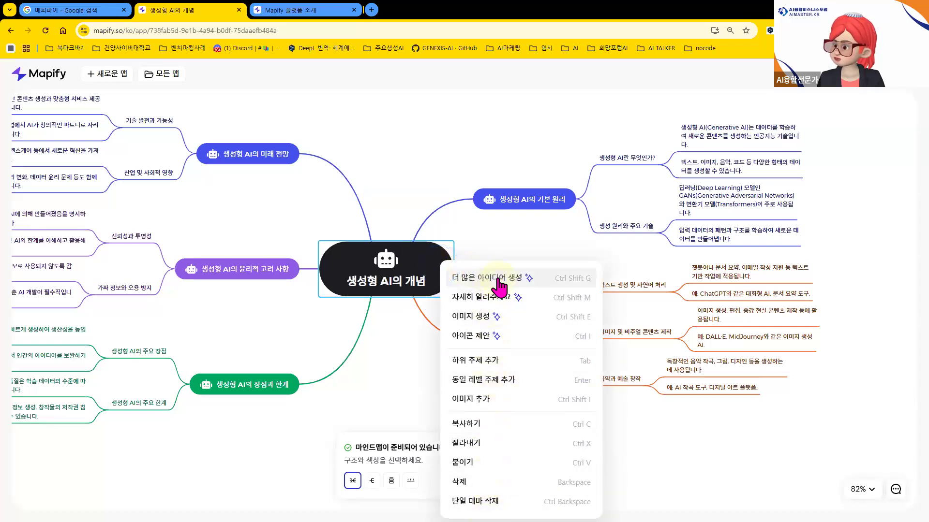
{"action": "left_click", "coordinate": [495, 296]}
{"action": "left_click", "coordinate": [494, 296]}
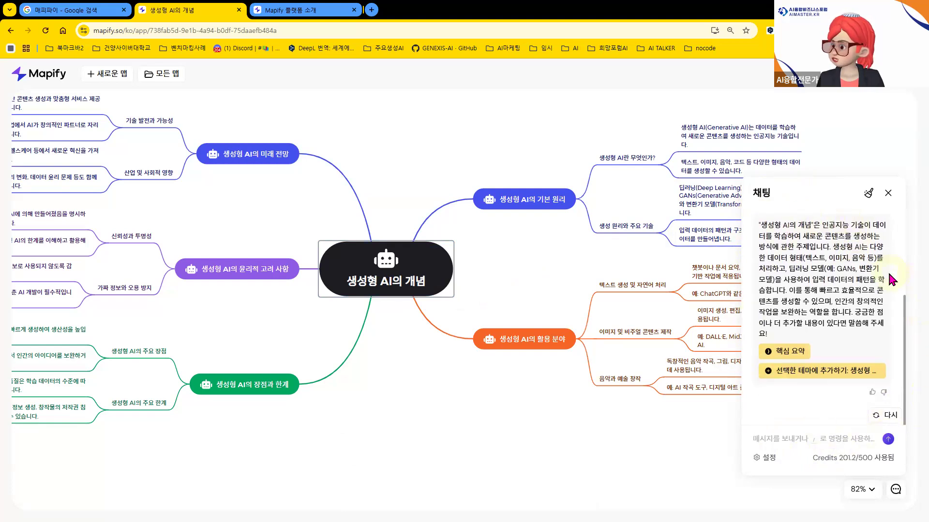
Add the AI's chat explanation to the central topic as a new branch and select that branch
{"action": "left_click", "coordinate": [811, 372]}
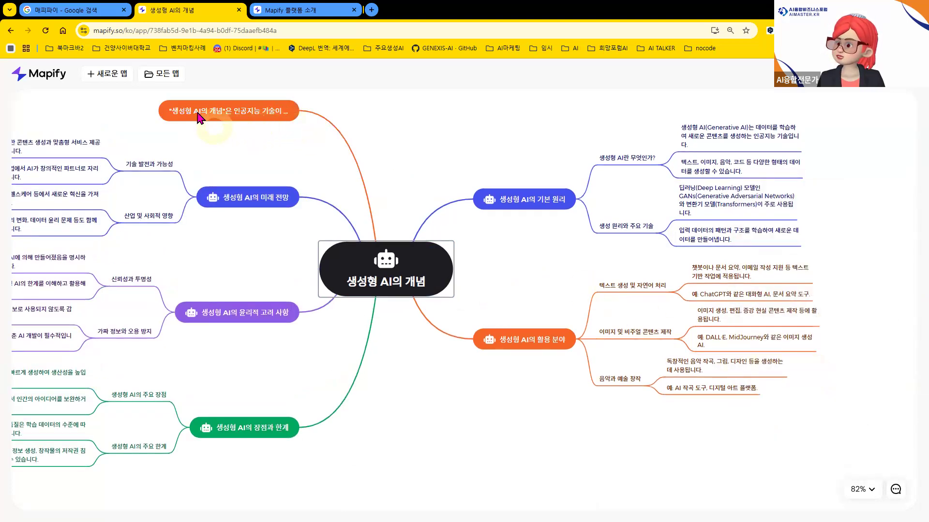
{"action": "left_click", "coordinate": [260, 114]}
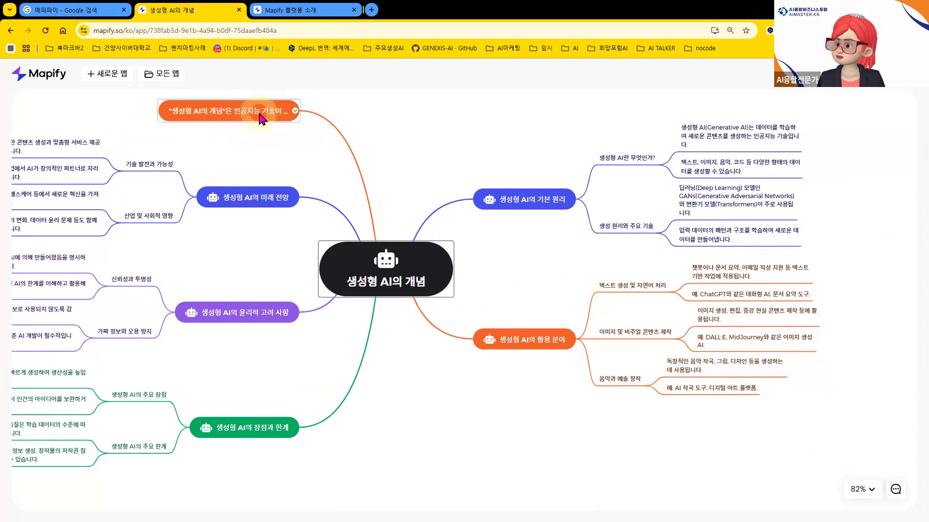
{"action": "left_click_drag", "start_coordinate": [260, 116], "coordinate": [256, 126]}
{"action": "left_click", "coordinate": [256, 121]}
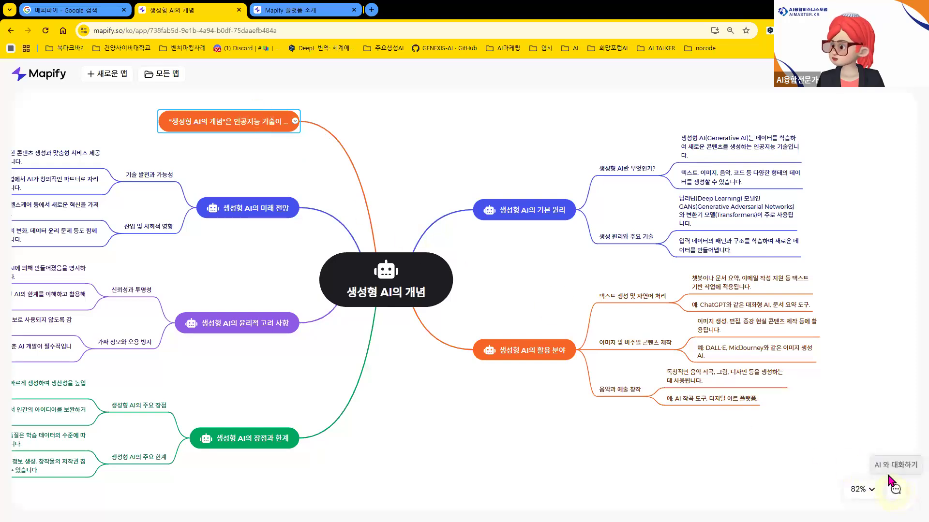
Add a subtopic under the orange branch created from the AI explanation, set its text to Subtopic 121, and close the chat
{"action": "left_click", "coordinate": [896, 490]}
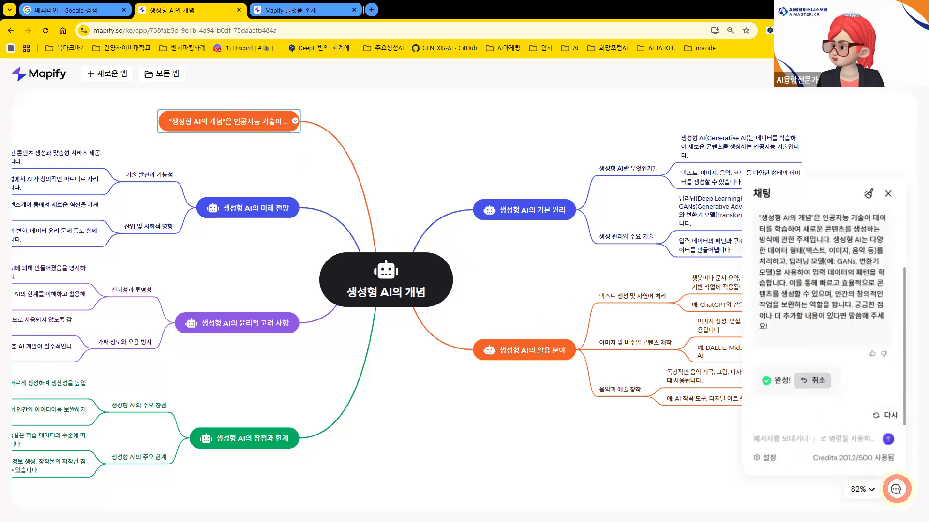
{"action": "left_click", "coordinate": [288, 126]}
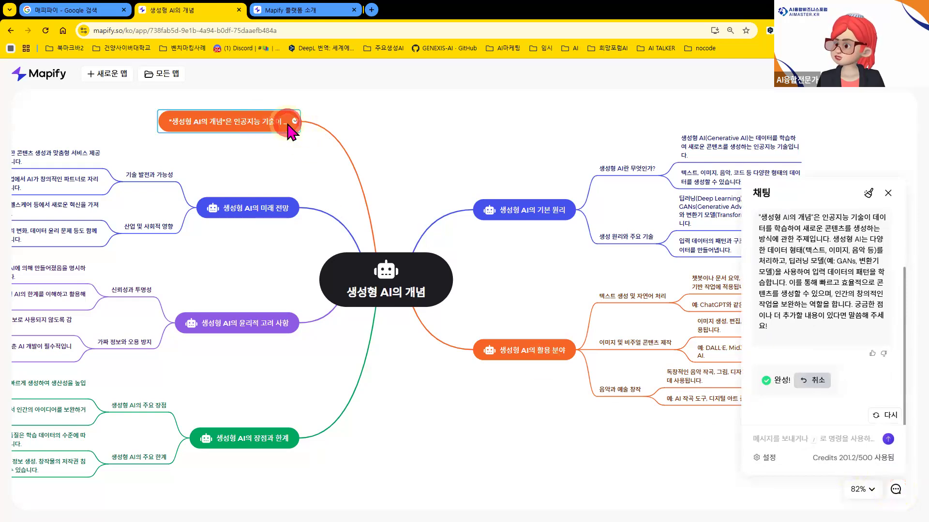
{"action": "right_click", "coordinate": [288, 125]}
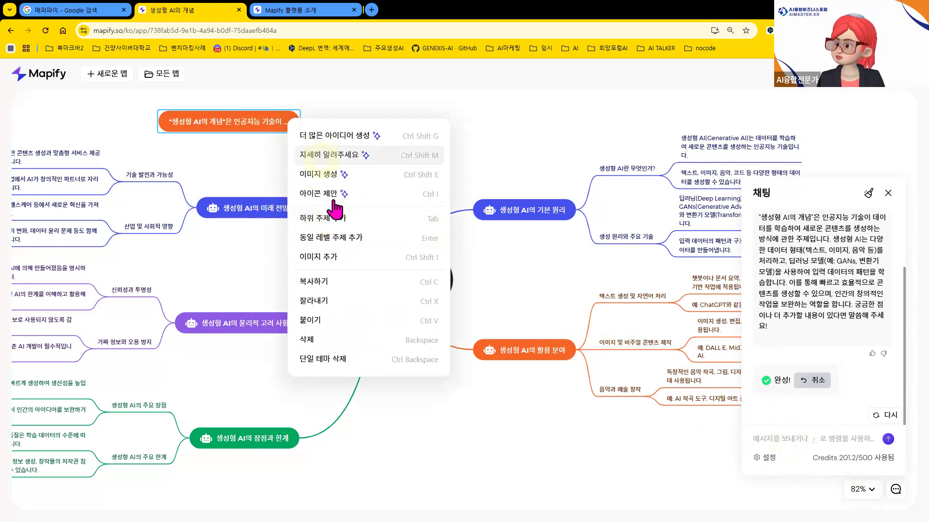
{"action": "left_click", "coordinate": [323, 219]}
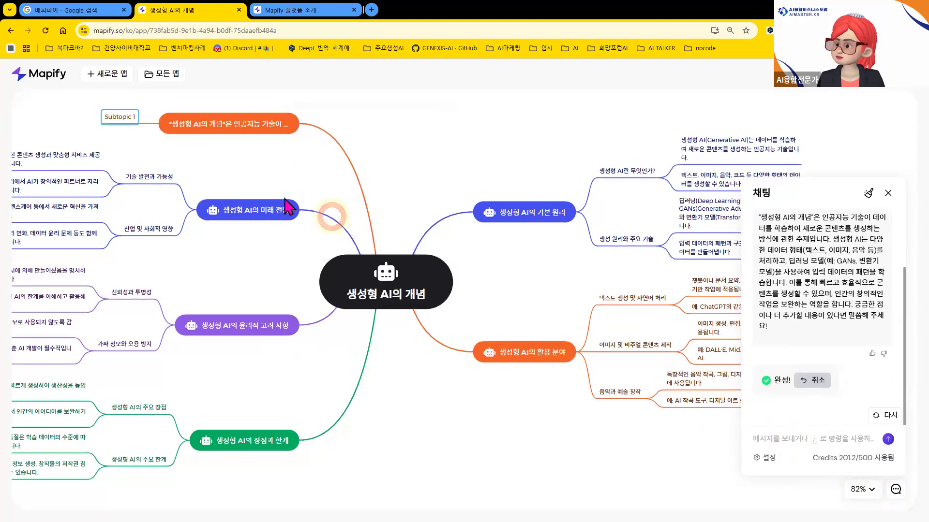
{"action": "double_click", "coordinate": [130, 116]}
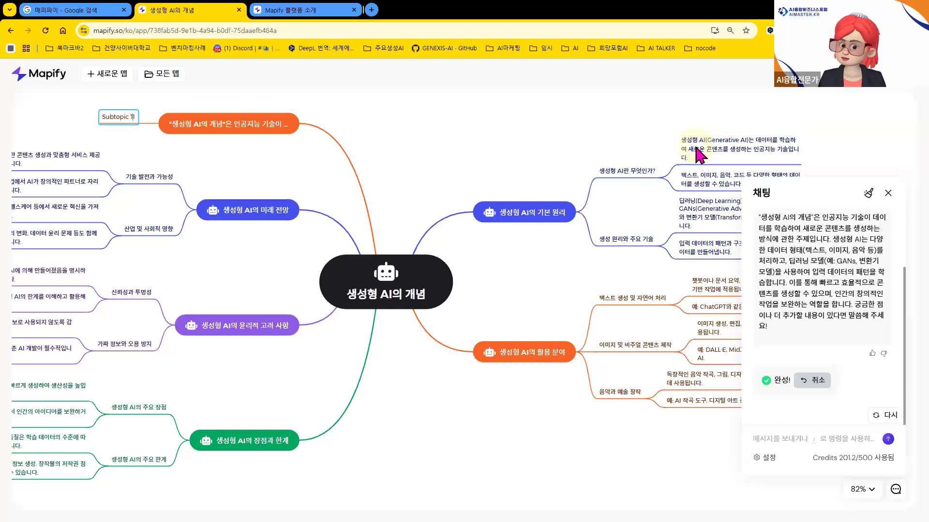
{"action": "left_click", "coordinate": [112, 124]}
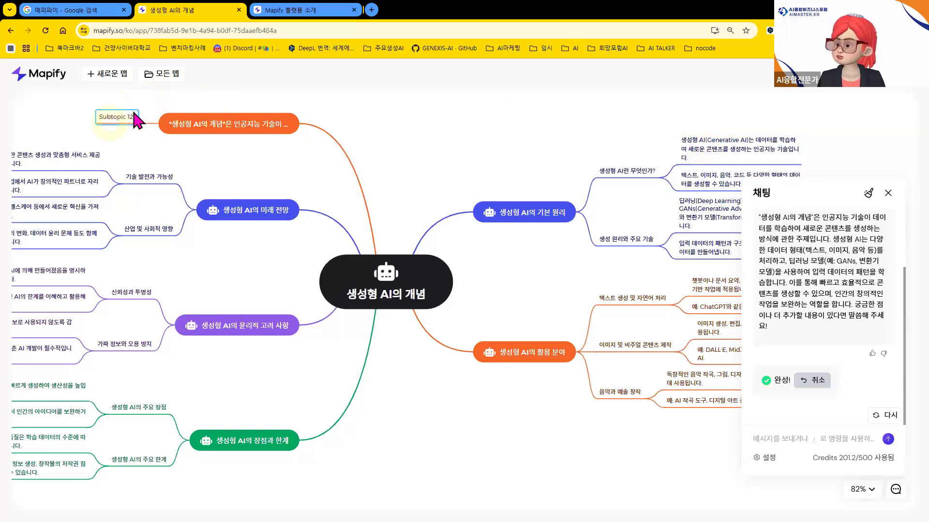
{"action": "left_click", "coordinate": [202, 121]}
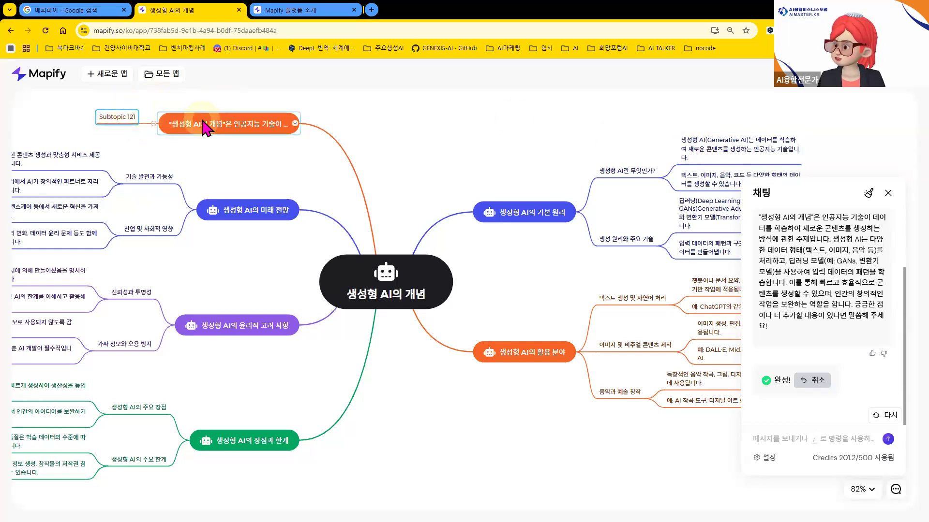
{"action": "left_click", "coordinate": [888, 194]}
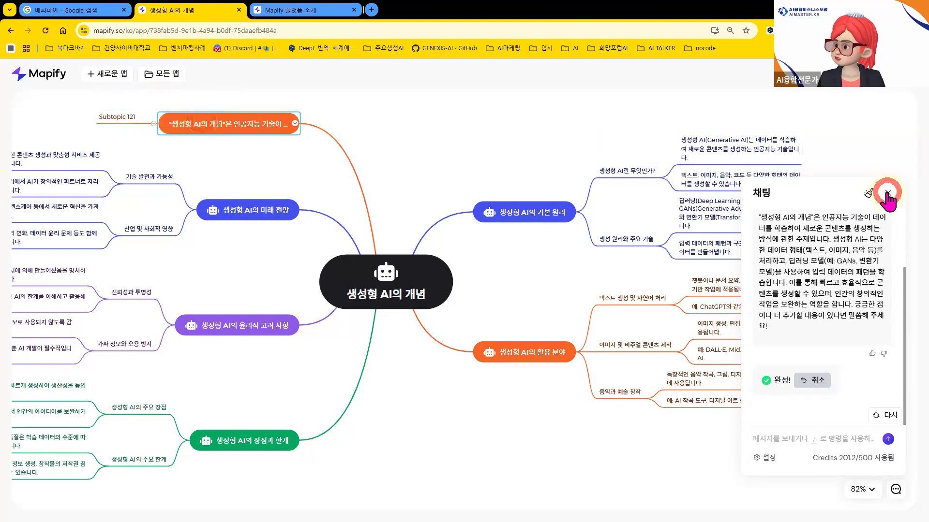
Select together the four description topics under 생성형 AI란 무엇인가? and 생성 원리와 주요 기술
{"action": "left_click", "coordinate": [505, 216]}
{"action": "left_click", "coordinate": [531, 218]}
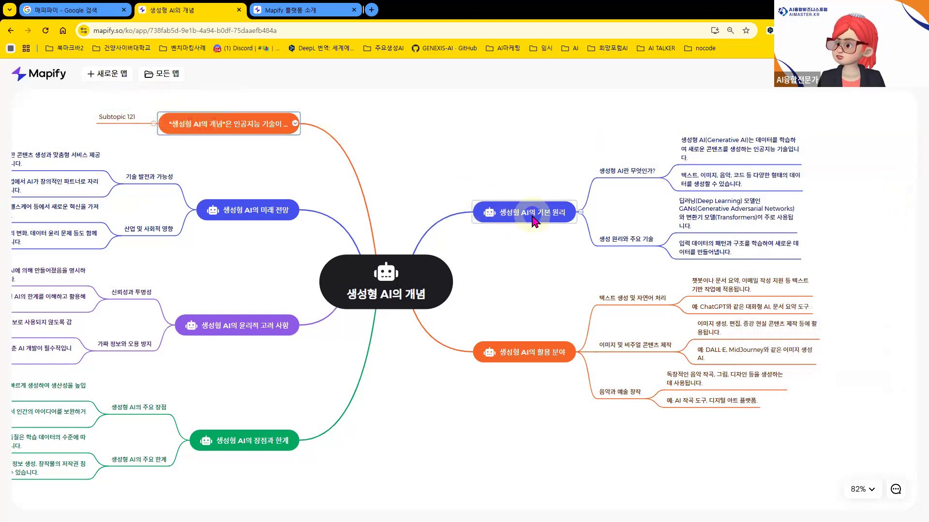
{"action": "left_click", "coordinate": [713, 145]}
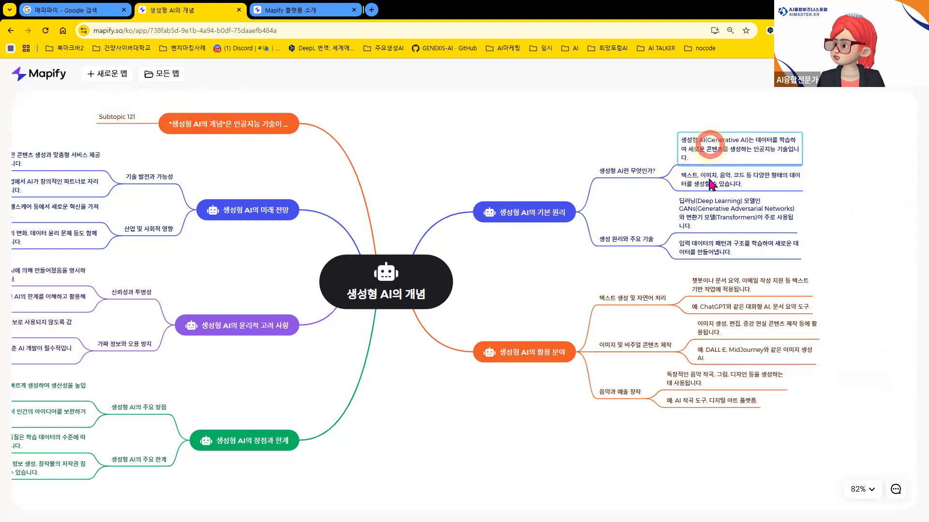
{"action": "left_click", "coordinate": [709, 179], "text": "shift"}
{"action": "left_click", "coordinate": [720, 213], "text": "shift"}
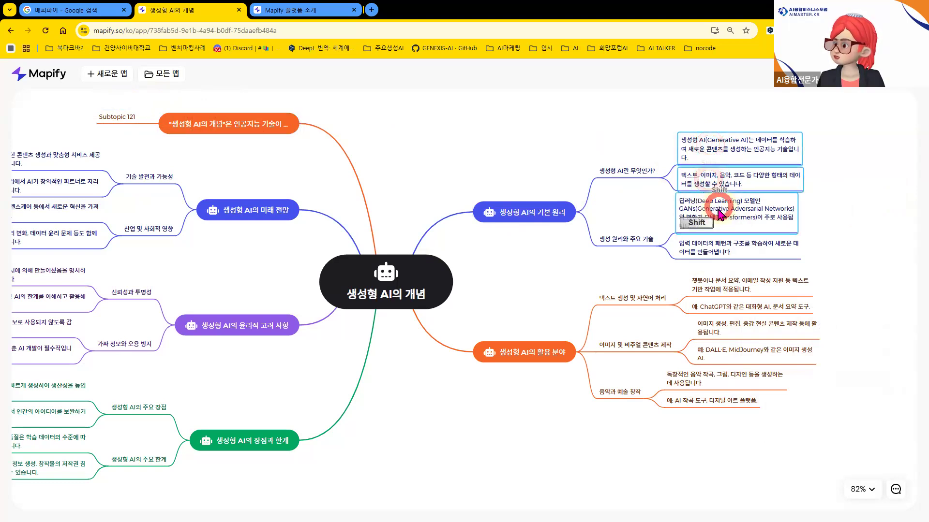
{"action": "left_click", "coordinate": [715, 249], "text": "shift"}
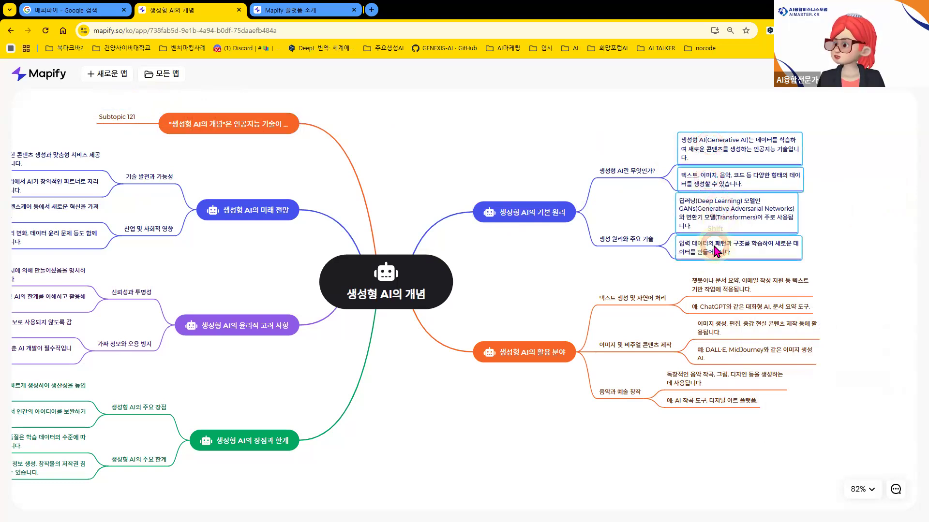
{"action": "key", "text": "shift"}
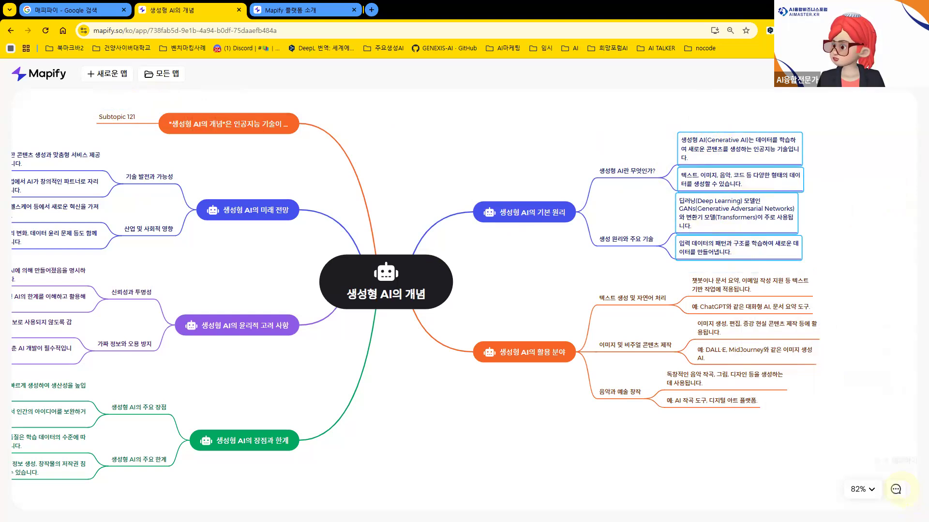
Ask the AI chat "선택한 이 부분을 개조식으로 요약해줘" and add the bulleted summary to the selected theme
{"action": "left_click", "coordinate": [895, 490]}
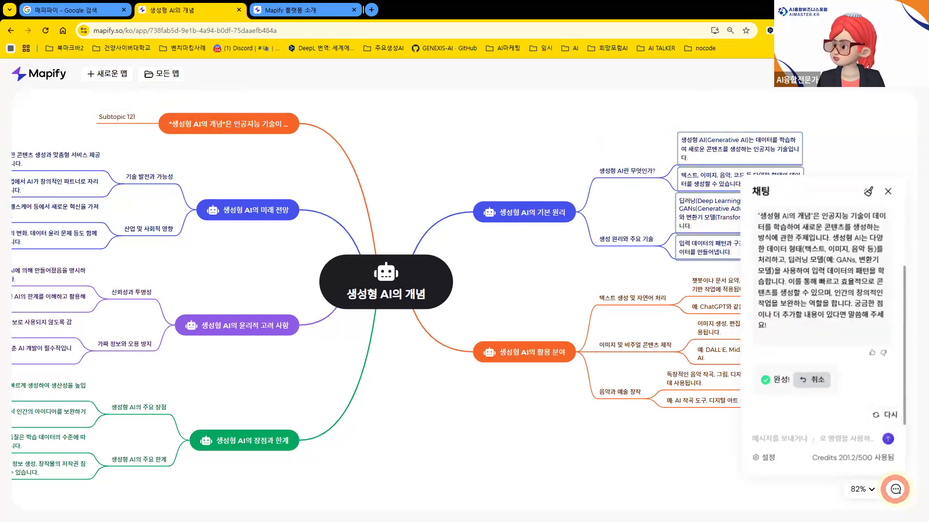
{"action": "left_click", "coordinate": [792, 438]}
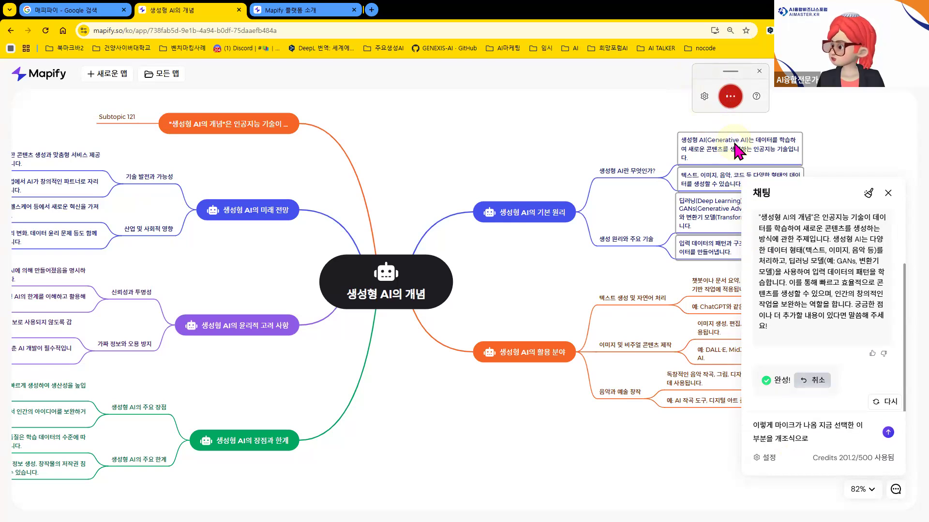
{"action": "left_click", "coordinate": [771, 421]}
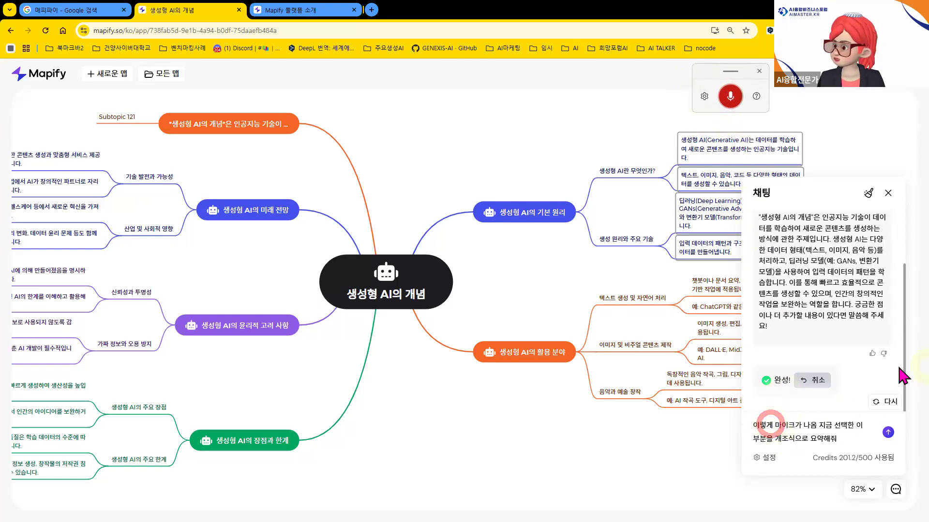
{"action": "key", "text": "shift"}
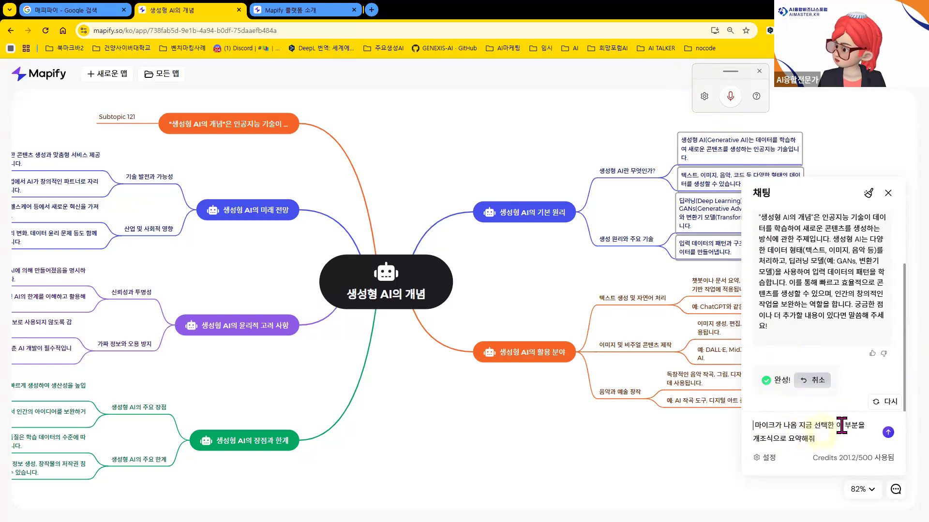
{"action": "left_click_drag", "start_coordinate": [817, 425], "coordinate": [724, 425]}
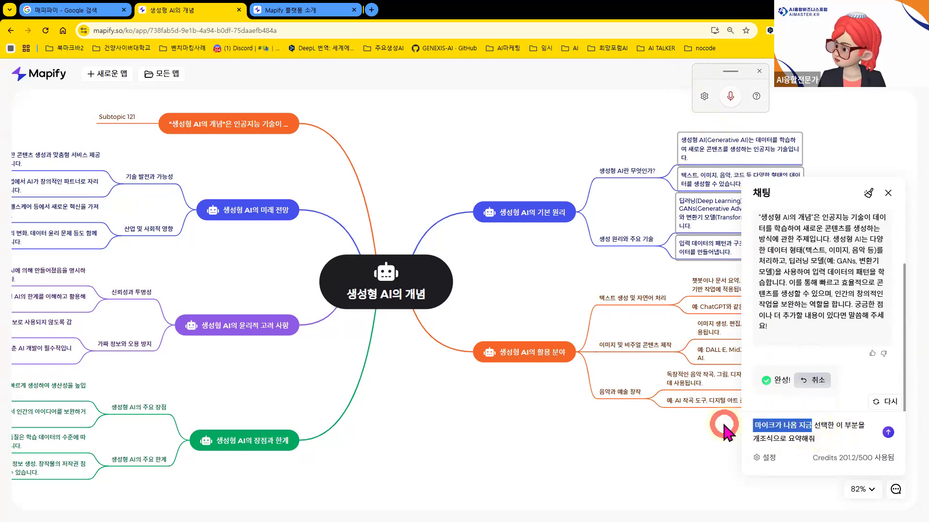
{"action": "key", "text": "BackSpace"}
{"action": "left_click", "coordinate": [900, 433]}
{"action": "left_click", "coordinate": [871, 437]}
{"action": "key", "text": "Return"}
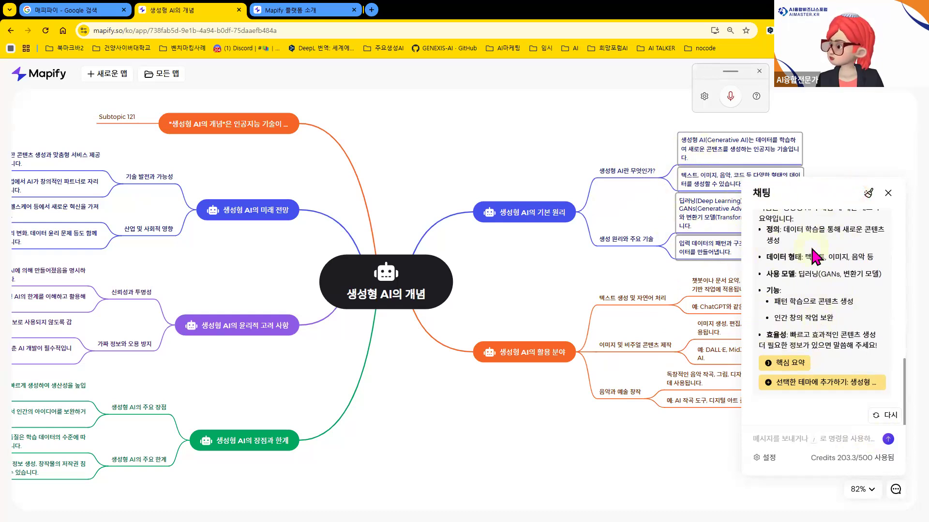
{"action": "left_click", "coordinate": [784, 382]}
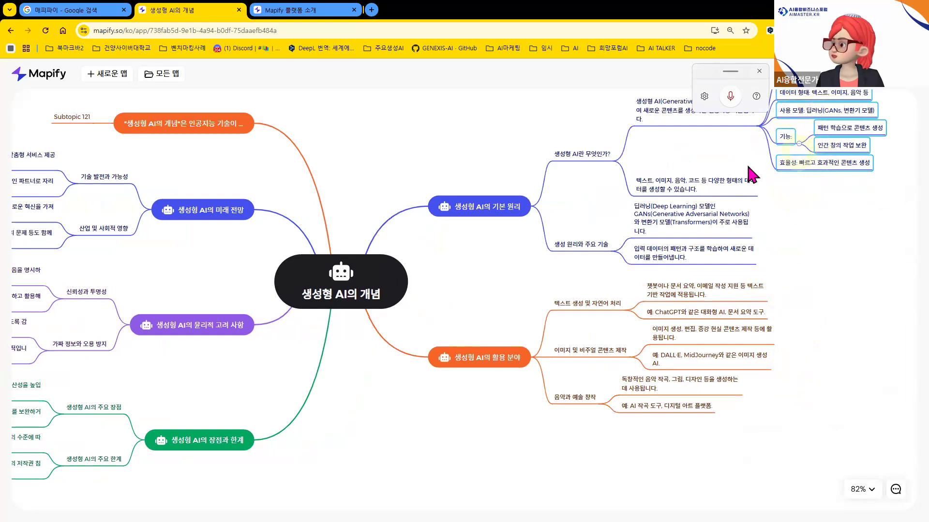
{"action": "left_click", "coordinate": [803, 205]}
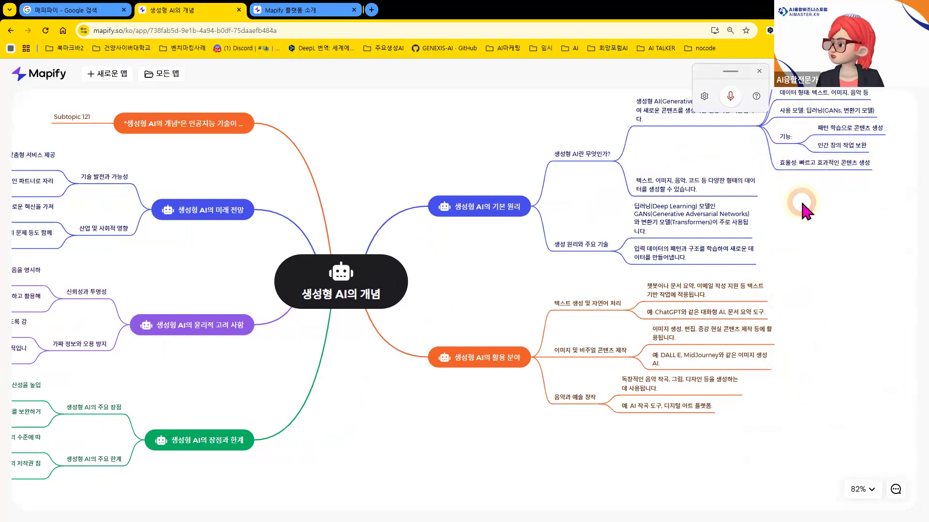
Examine the added summary subtopics within the whole map and up close beside the 생성형 AI의 기본 원리 branch
{"action": "scroll", "coordinate": [800, 200], "scroll_direction": "up", "scroll_amount": 5}
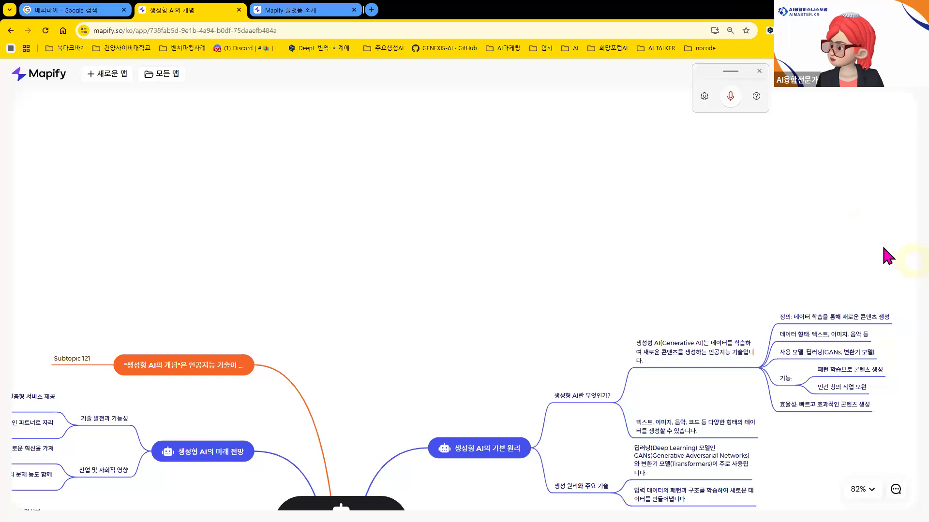
{"action": "scroll", "coordinate": [856, 239], "scroll_direction": "down", "scroll_amount": 5}
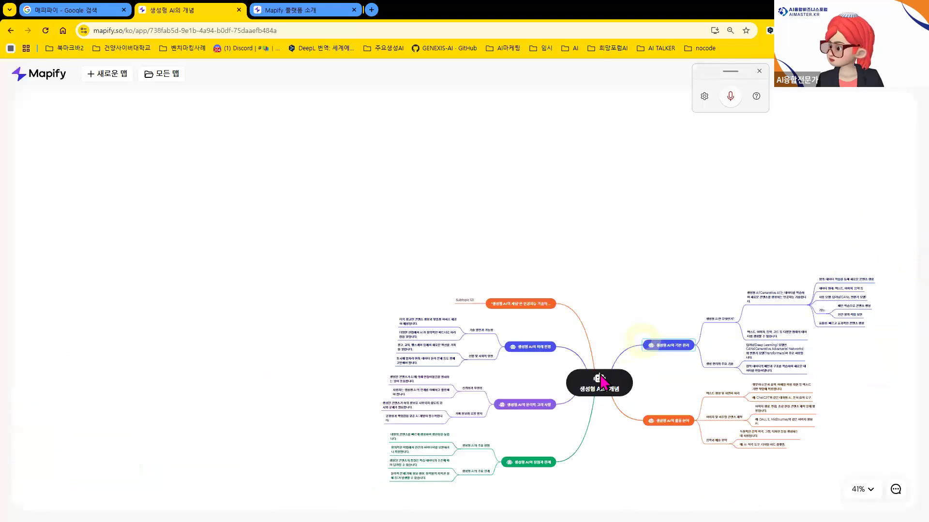
{"action": "left_click_drag", "start_coordinate": [576, 383], "coordinate": [334, 275]}
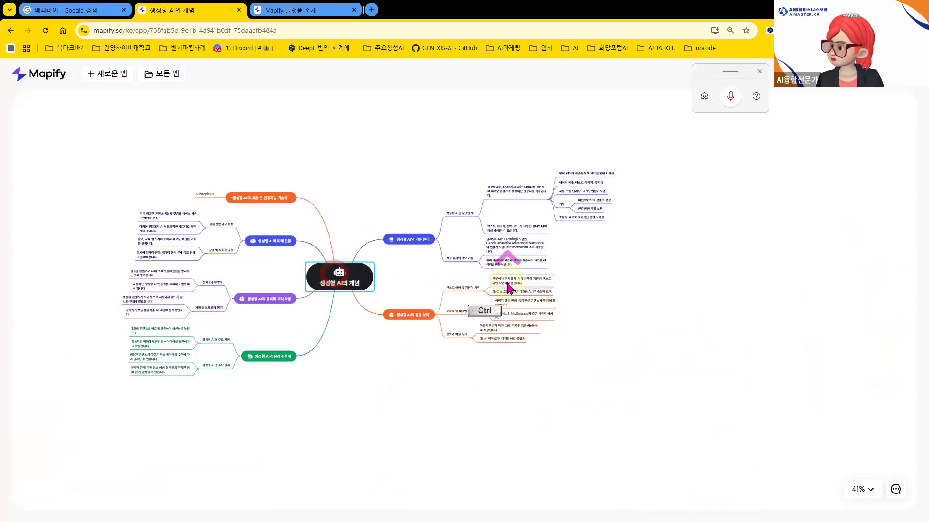
{"action": "scroll", "coordinate": [507, 286], "scroll_direction": "up", "scroll_amount": 5}
{"action": "left_click", "coordinate": [696, 247]}
{"action": "left_click", "coordinate": [702, 335]}
{"action": "left_click", "coordinate": [159, 272]}
{"action": "left_click_drag", "start_coordinate": [159, 336], "coordinate": [153, 437]}
{"action": "left_click", "coordinate": [721, 200]}
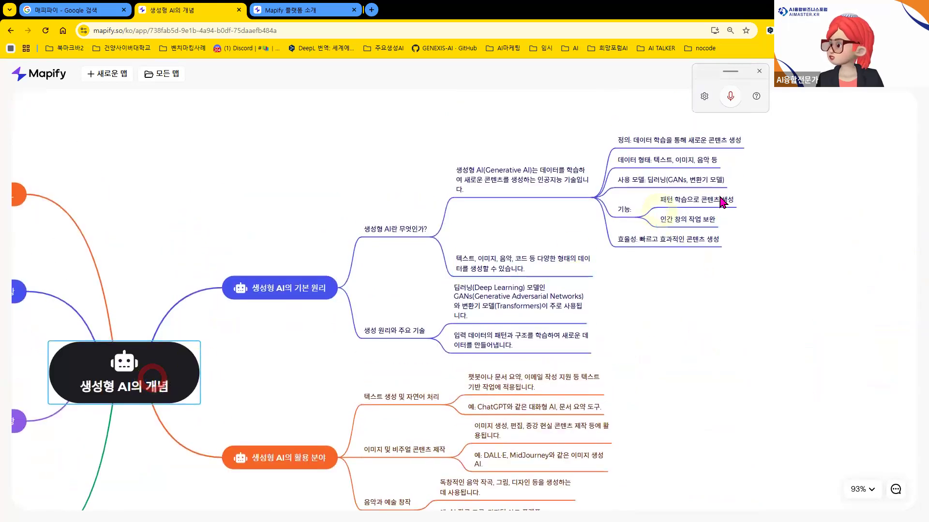
{"action": "left_click", "coordinate": [696, 164]}
{"action": "left_click", "coordinate": [523, 221]}
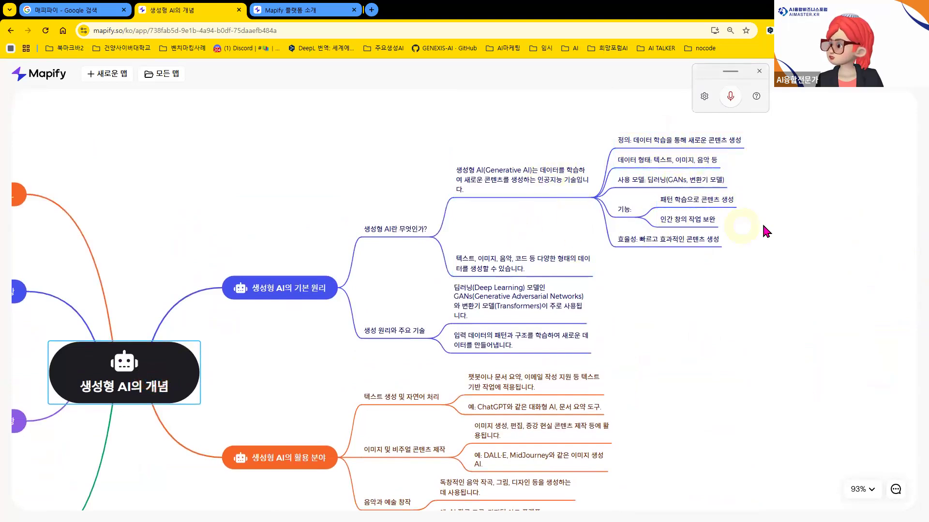
{"action": "left_click", "coordinate": [562, 299]}
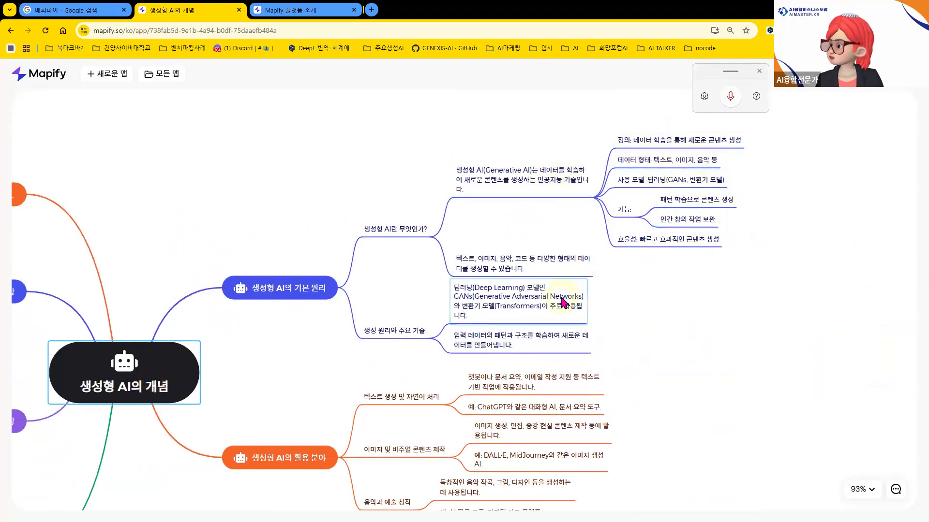
Remove the four original description topics under 생성형 AI의 기본 원리 with 단일 테마 삭제, keeping the summary subtopics
{"action": "left_click", "coordinate": [525, 184]}
{"action": "left_click", "coordinate": [529, 267], "text": "ctrl"}
{"action": "left_click", "coordinate": [536, 299], "text": "ctrl"}
{"action": "left_click", "coordinate": [539, 340], "text": "ctrl"}
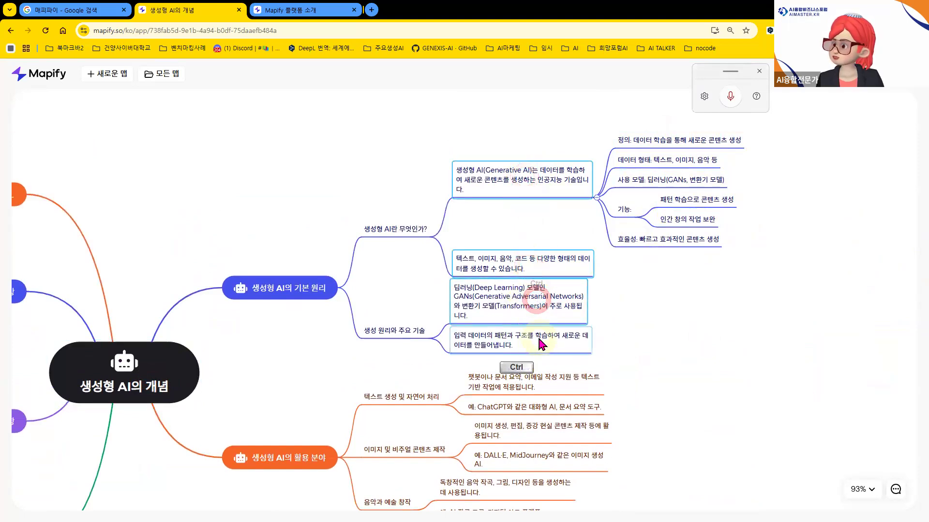
{"action": "right_click", "coordinate": [538, 340]}
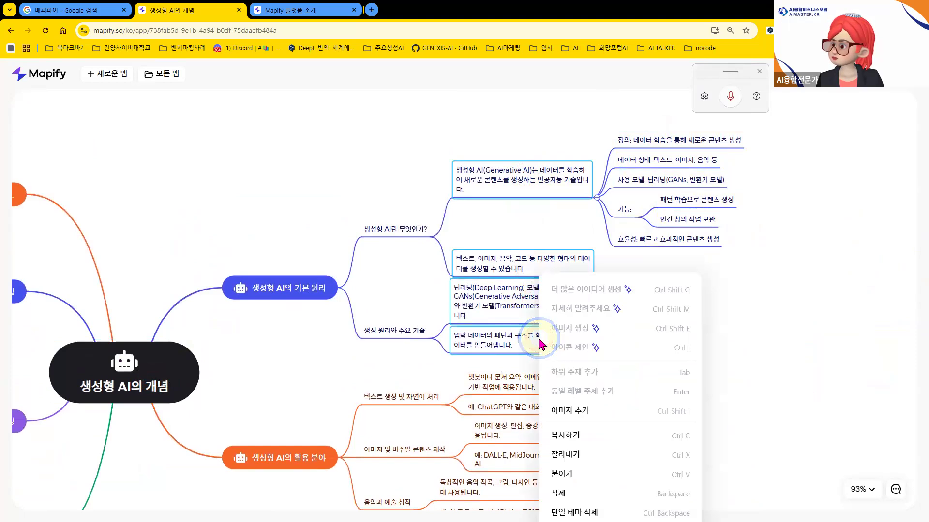
{"action": "right_click", "coordinate": [496, 180]}
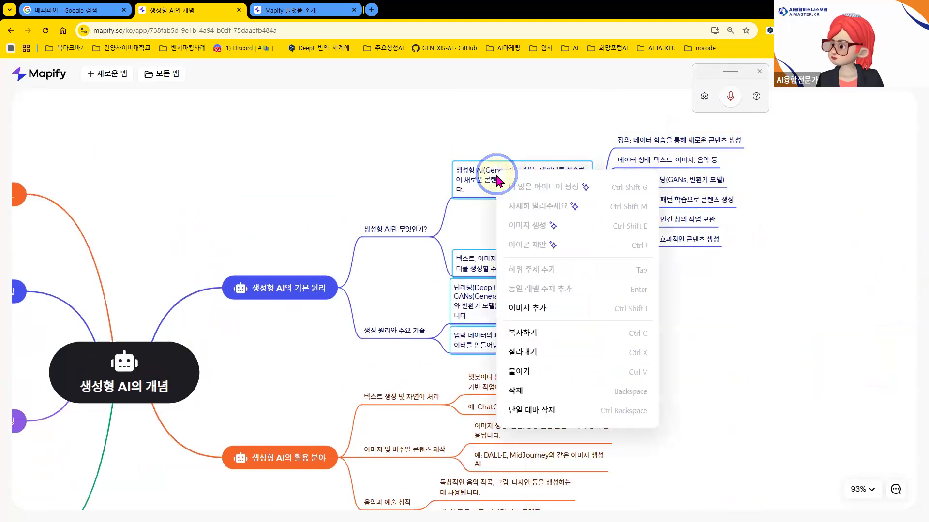
{"action": "left_click", "coordinate": [547, 410]}
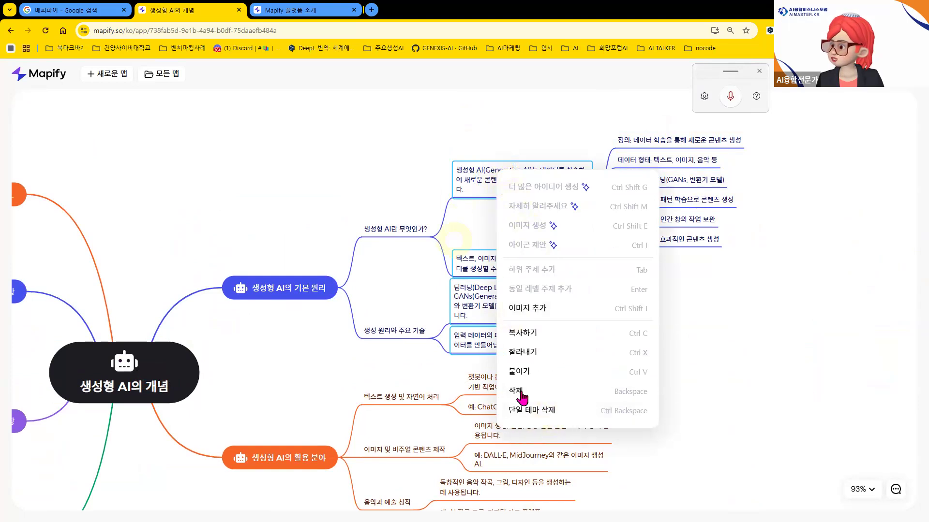
{"action": "left_click", "coordinate": [533, 411]}
{"action": "left_click", "coordinate": [449, 145]}
{"action": "left_click", "coordinate": [471, 197]}
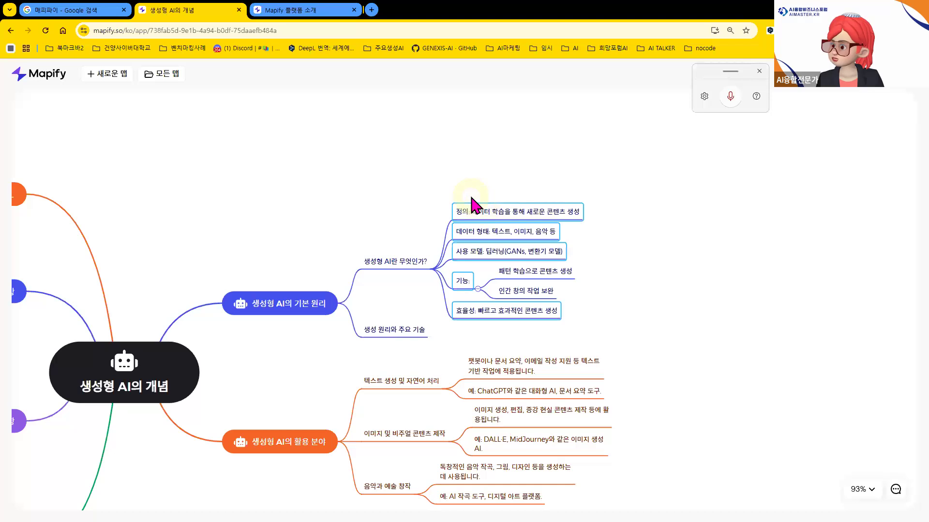
Delete the 생성 원리와 주요 기술 topic from the 생성형 AI의 기본 원리 branch
{"action": "left_click", "coordinate": [404, 332]}
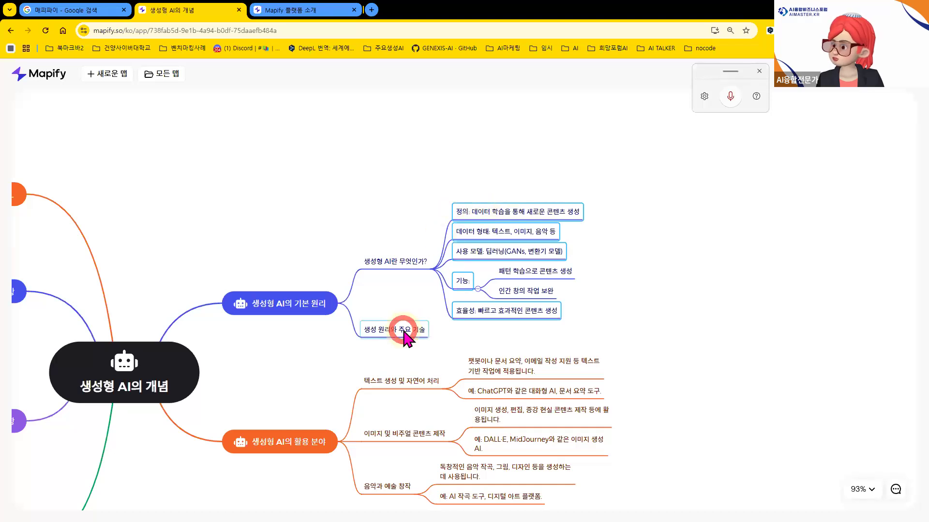
{"action": "right_click", "coordinate": [405, 332]}
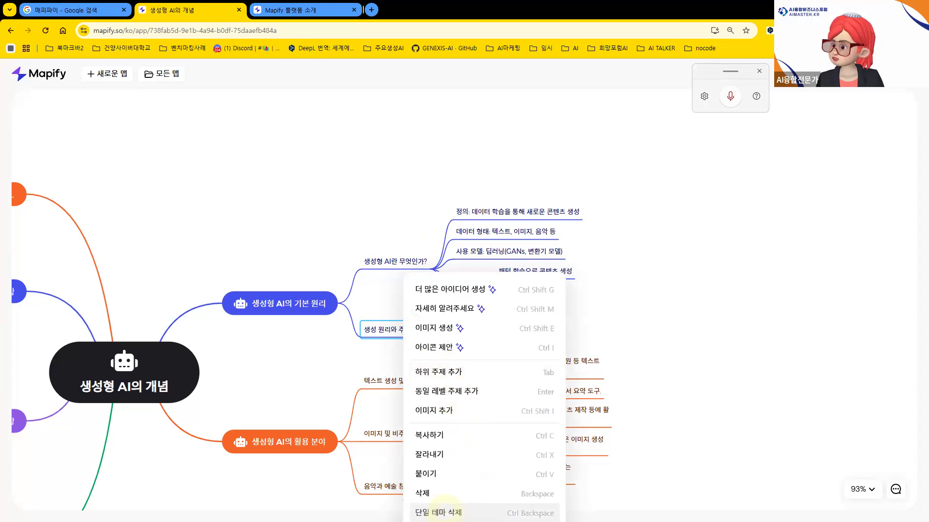
{"action": "left_click", "coordinate": [430, 504]}
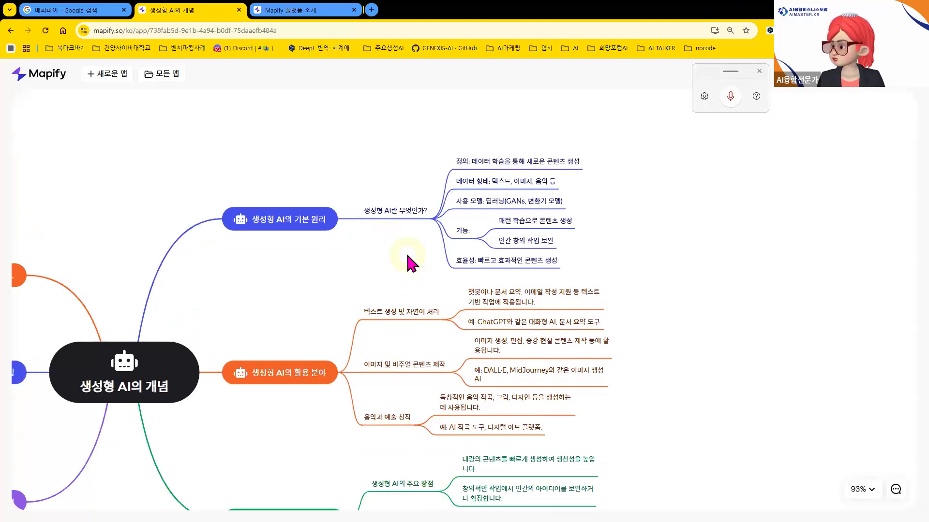
Generate an AI image for the 텍스트 생성 및 자연어 처리 topic with 이미지 생성
{"action": "double_click", "coordinate": [411, 311]}
{"action": "left_click", "coordinate": [390, 303]}
{"action": "left_click", "coordinate": [392, 306]}
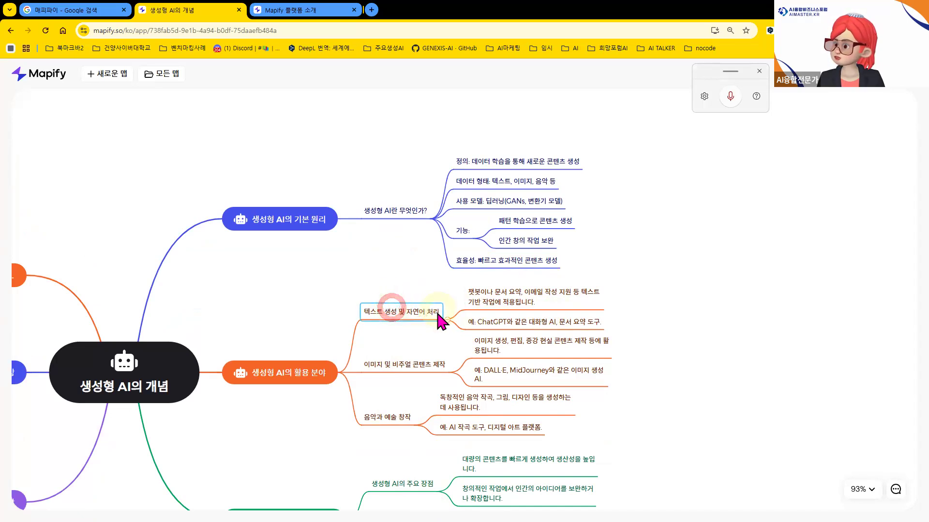
{"action": "right_click", "coordinate": [431, 315]}
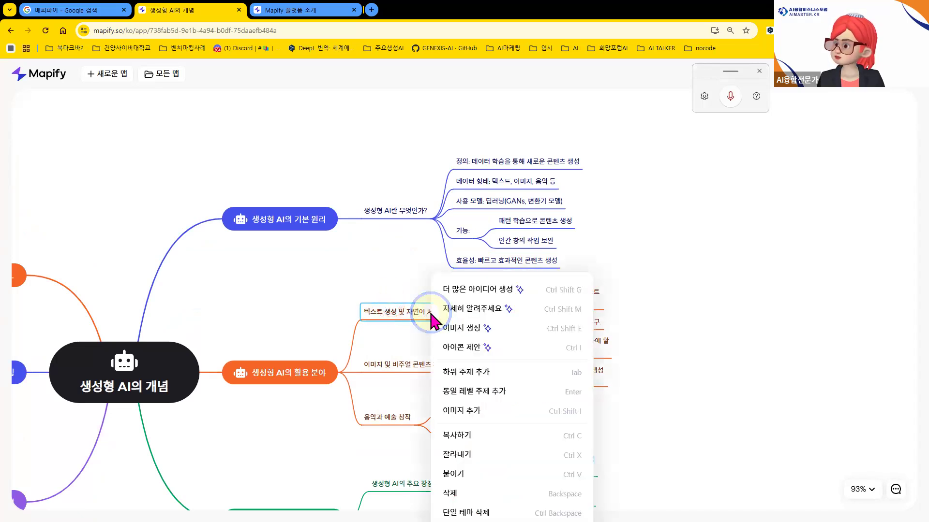
{"action": "left_click", "coordinate": [470, 329]}
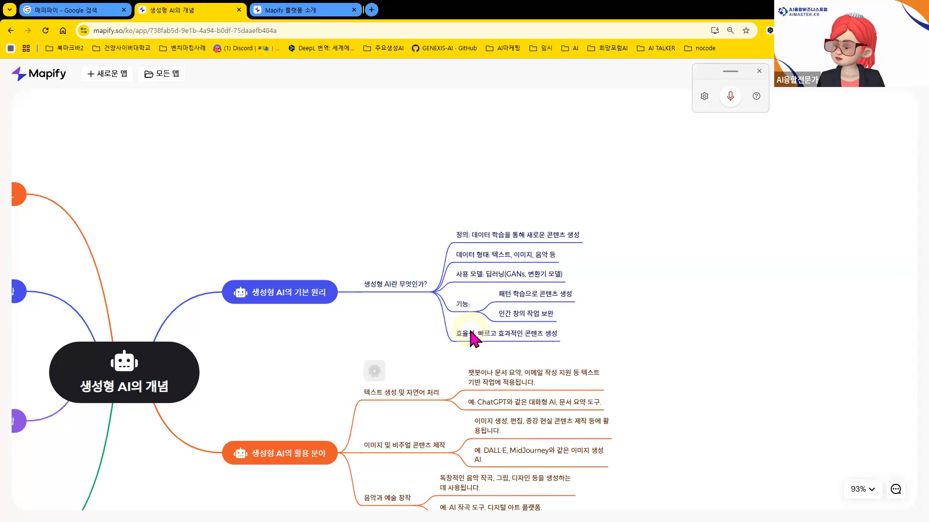
{"action": "left_click", "coordinate": [399, 382]}
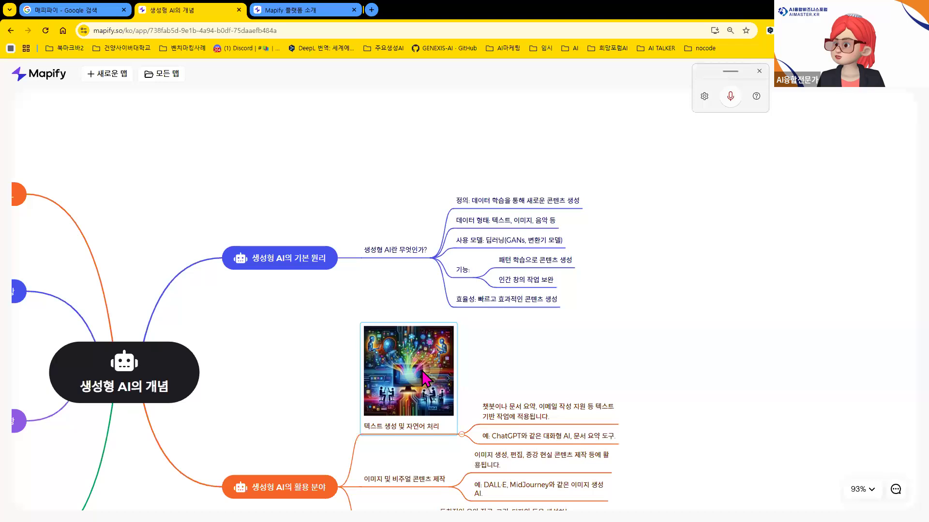
Shrink the generated image on the 텍스트 생성 및 자연어 처리 topic to about two thirds of its size
{"action": "left_click", "coordinate": [433, 354]}
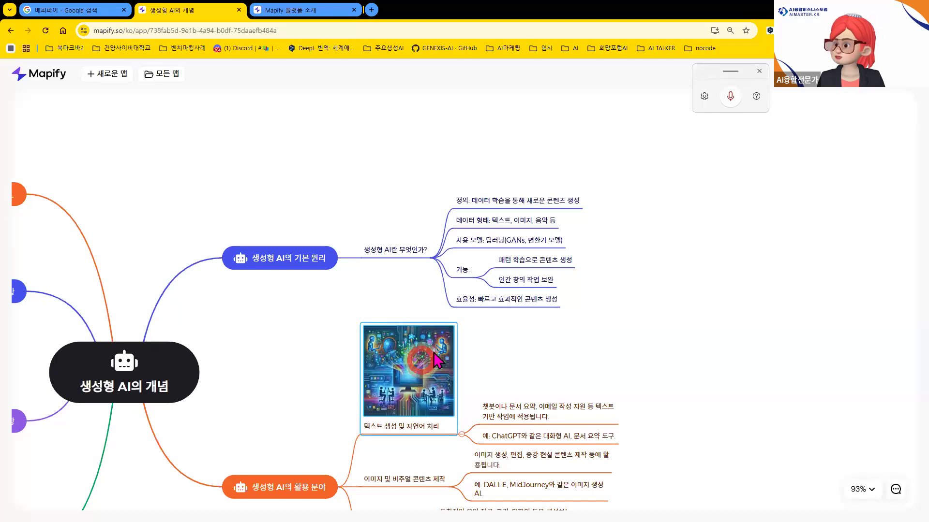
{"action": "left_click", "coordinate": [454, 327]}
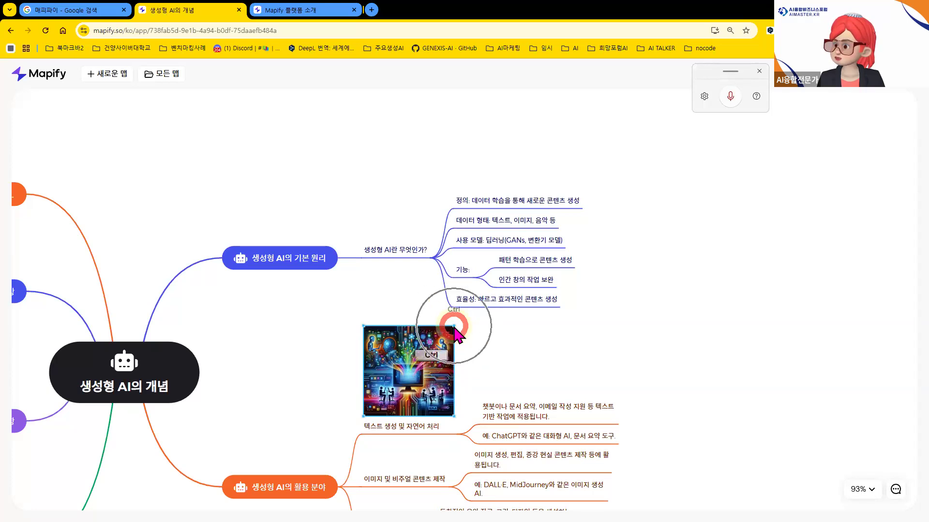
{"action": "left_click_drag", "start_coordinate": [453, 328], "coordinate": [422, 380]}
{"action": "left_click", "coordinate": [401, 365]}
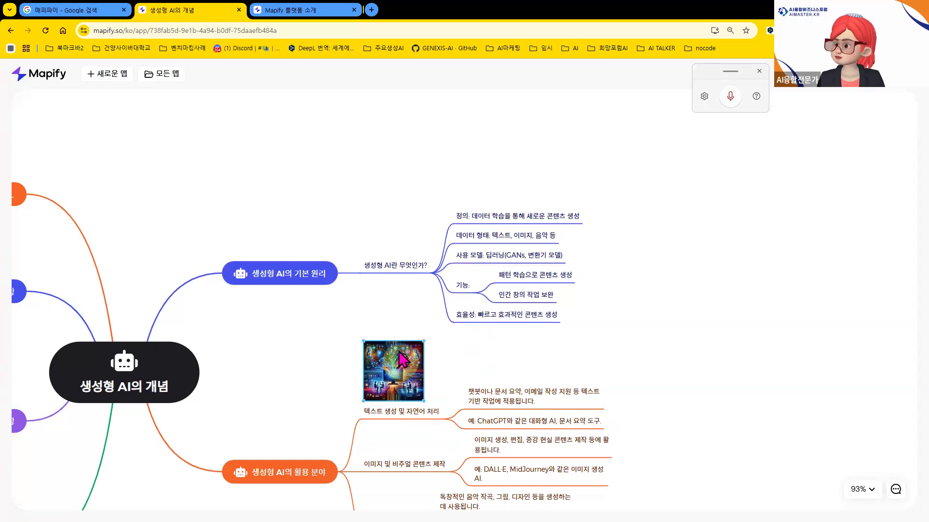
Examine the actions available for the generated image, and close the floating voice typing bar
{"action": "right_click", "coordinate": [409, 363]}
{"action": "right_click", "coordinate": [400, 347]}
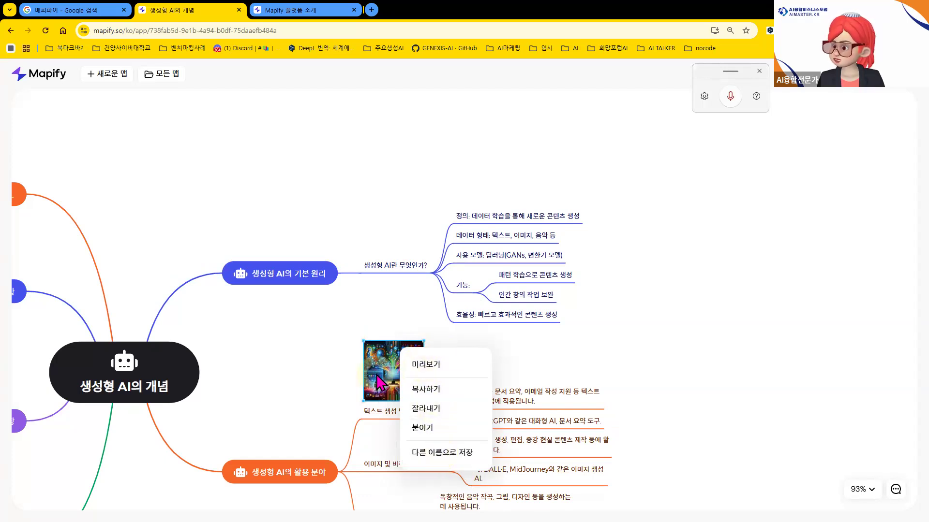
{"action": "left_click", "coordinate": [758, 72]}
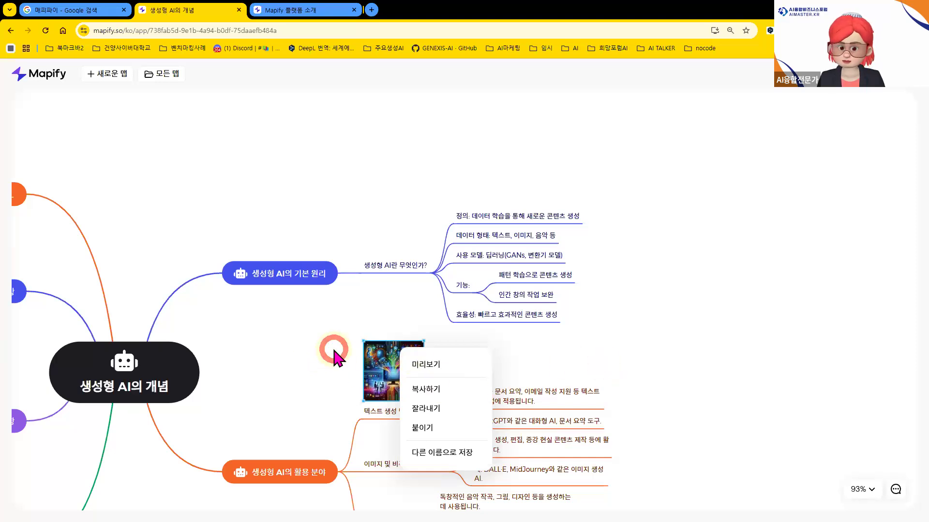
{"action": "left_click", "coordinate": [312, 220]}
{"action": "left_click", "coordinate": [312, 216]}
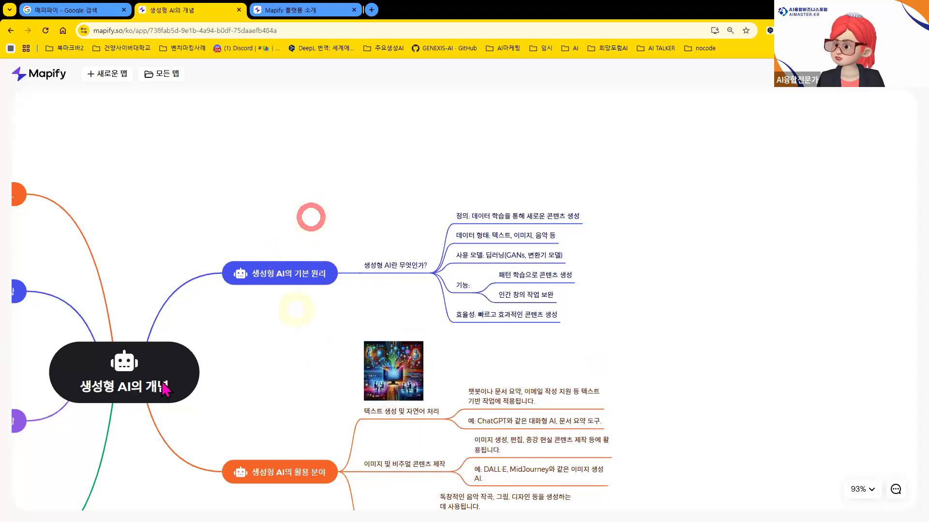
Change the basic structure of the whole map from the central topic's style settings to 그리드
{"action": "left_click", "coordinate": [326, 316]}
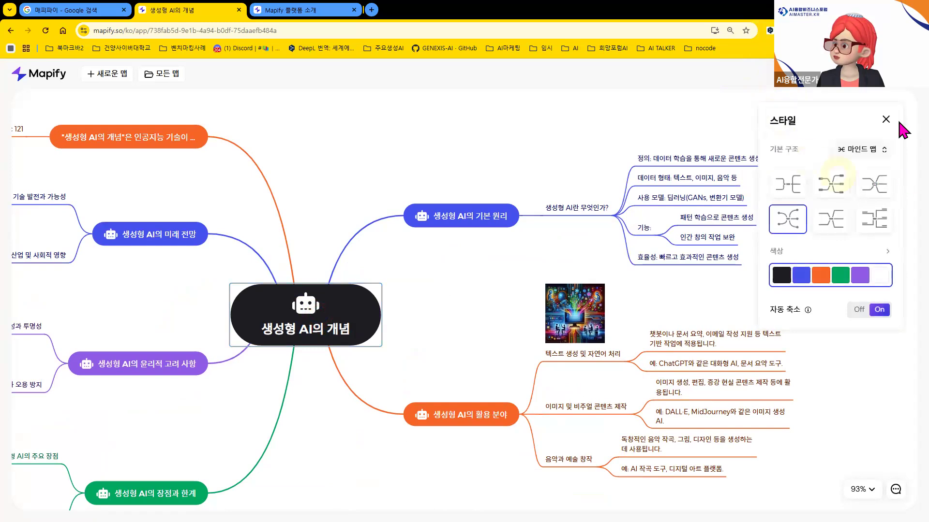
{"action": "left_click", "coordinate": [882, 150]}
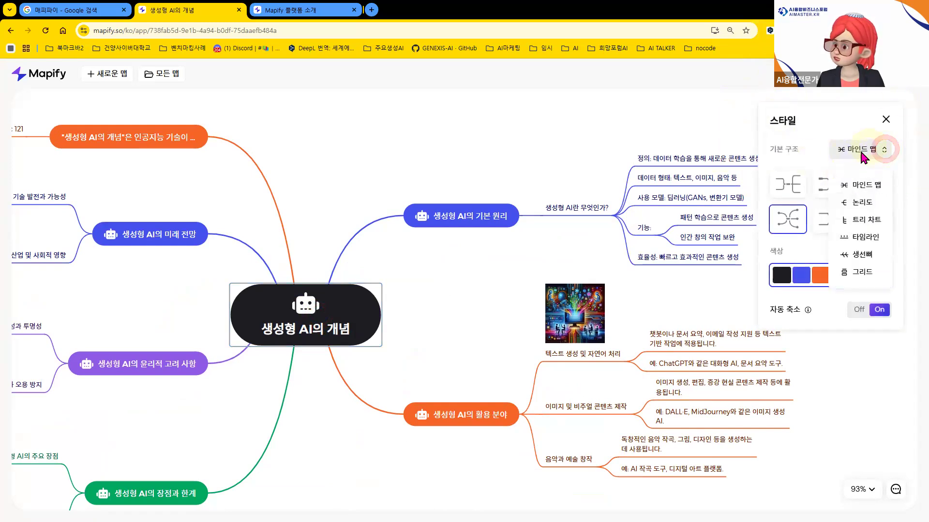
{"action": "left_click", "coordinate": [861, 274]}
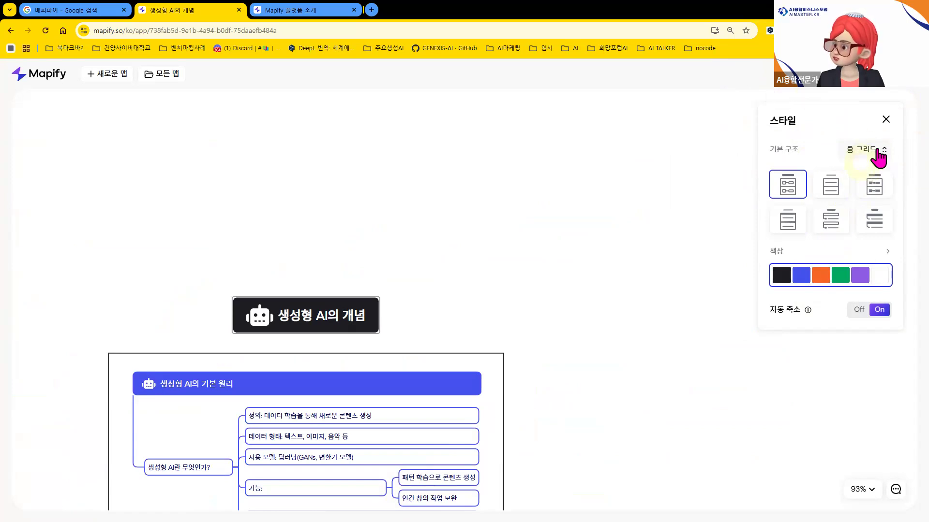
{"action": "left_click_drag", "start_coordinate": [331, 317], "coordinate": [390, 166]}
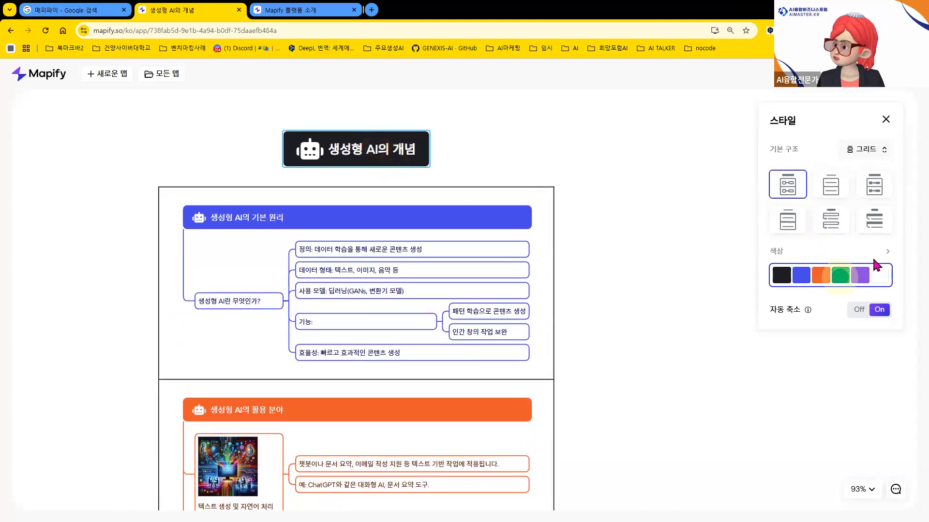
Try the black, navy, blue, orange and yellow colour theme on the grid map, and restore the original multicolour theme
{"action": "left_click", "coordinate": [886, 251]}
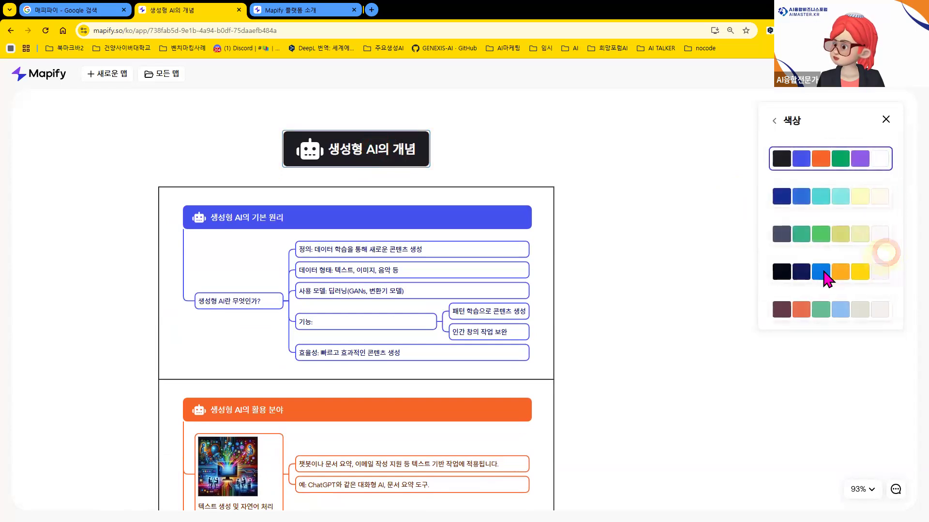
{"action": "left_click", "coordinate": [822, 272]}
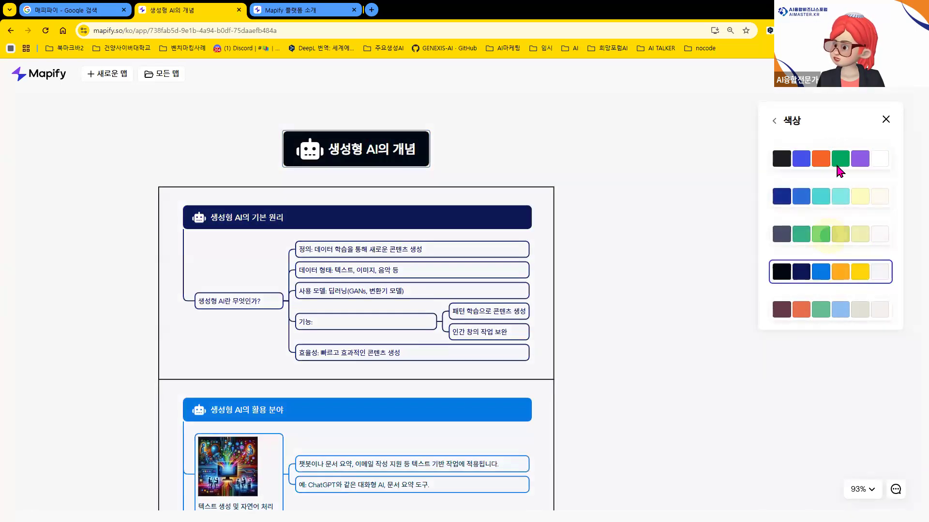
{"action": "left_click", "coordinate": [836, 166]}
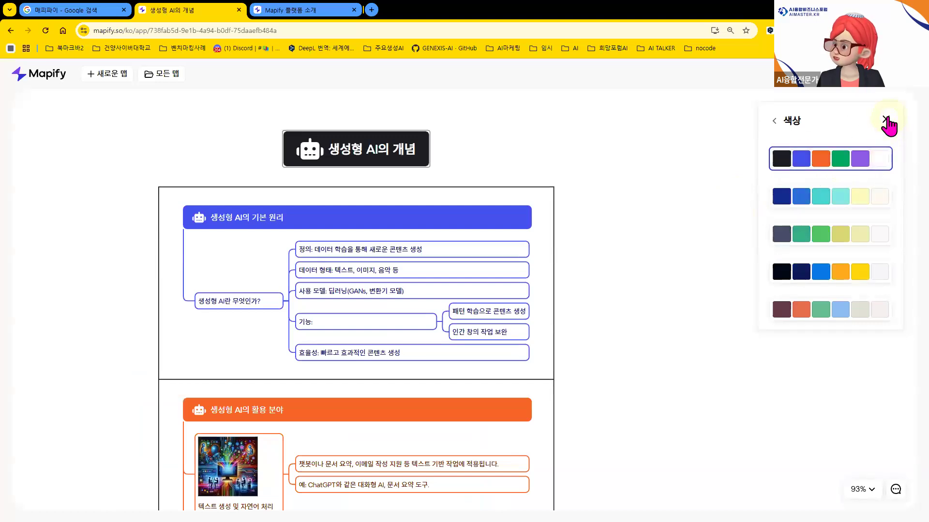
{"action": "left_click", "coordinate": [886, 121]}
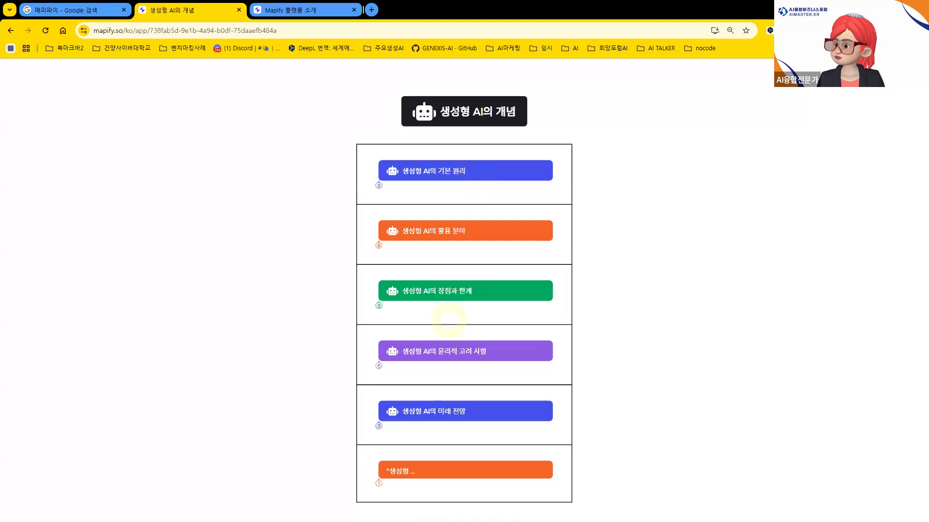
Page through the map's presentation up to slide 4 and return to slide 3
{"action": "mouse_move", "coordinate": [459, 513]}
{"action": "left_click", "coordinate": [513, 506]}
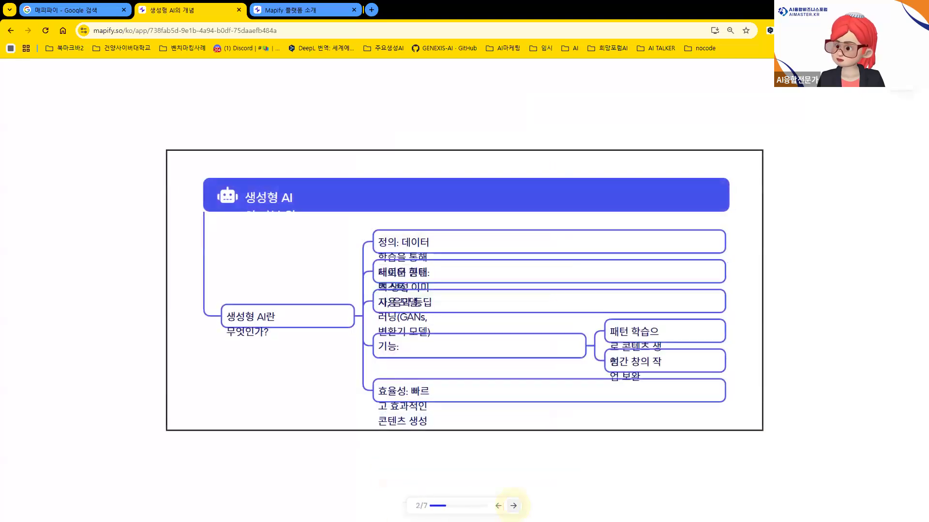
{"action": "left_click", "coordinate": [513, 505]}
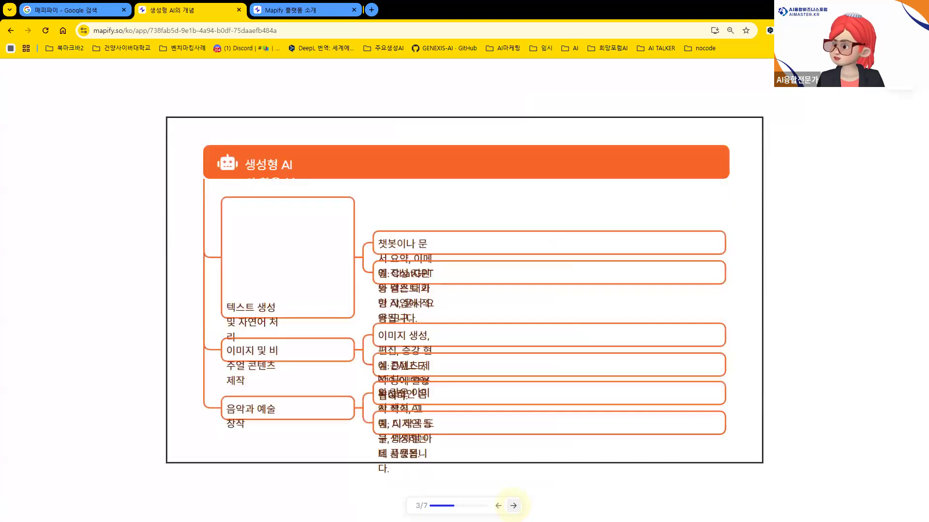
{"action": "left_click", "coordinate": [513, 506]}
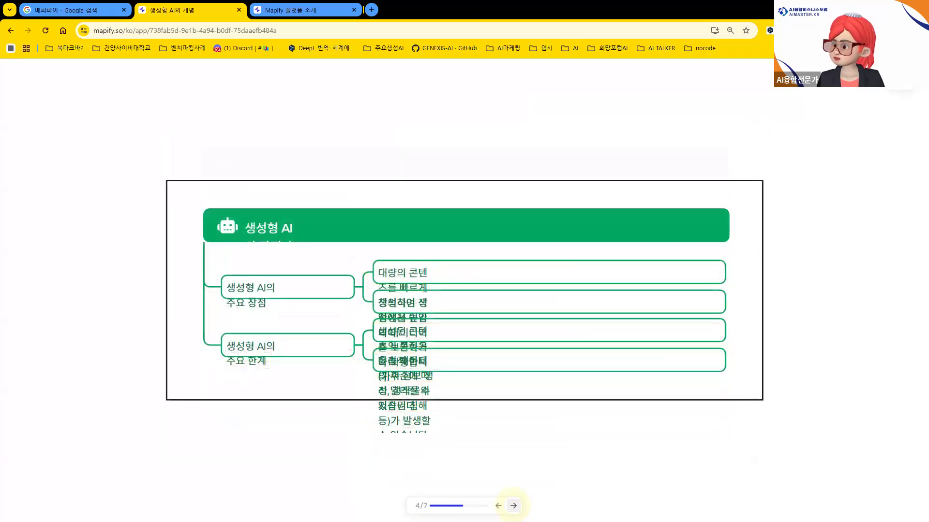
{"action": "key", "text": "Left"}
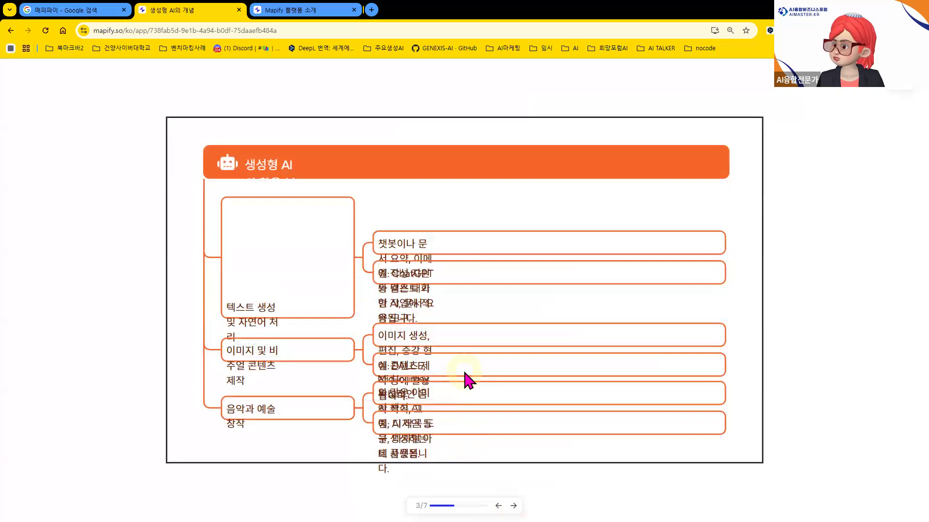
Reduce the browser page zoom and exit the presentation back to the map editor
{"action": "key", "text": "ctrl+minus"}
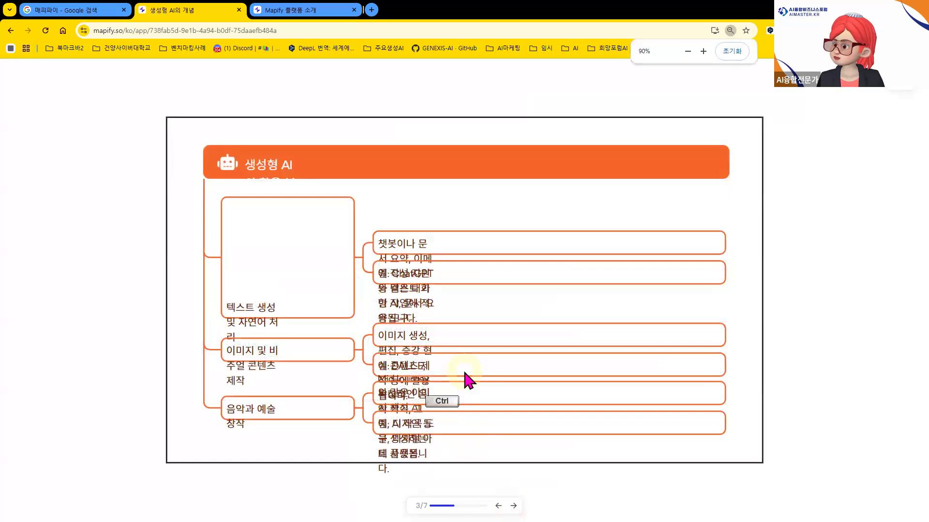
{"action": "key", "text": "ctrl+minus"}
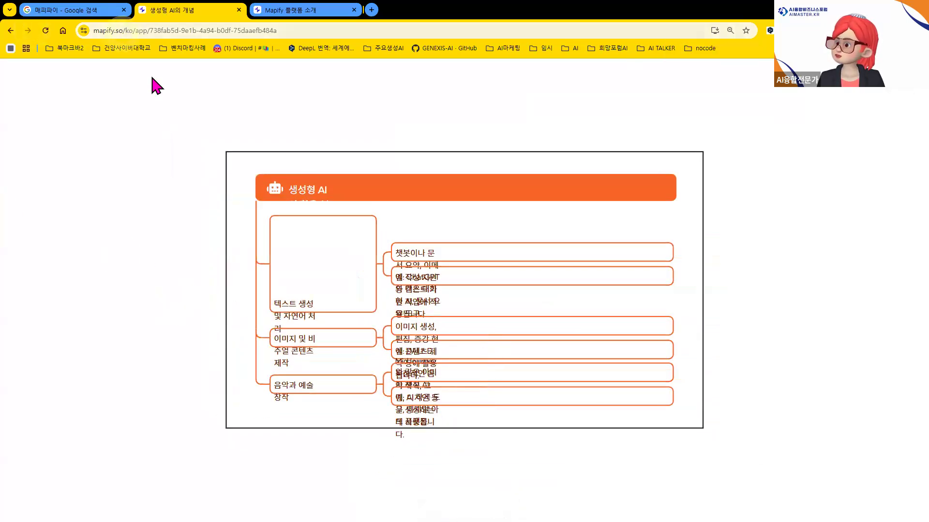
{"action": "left_click", "coordinate": [517, 255]}
{"action": "left_click", "coordinate": [784, 179]}
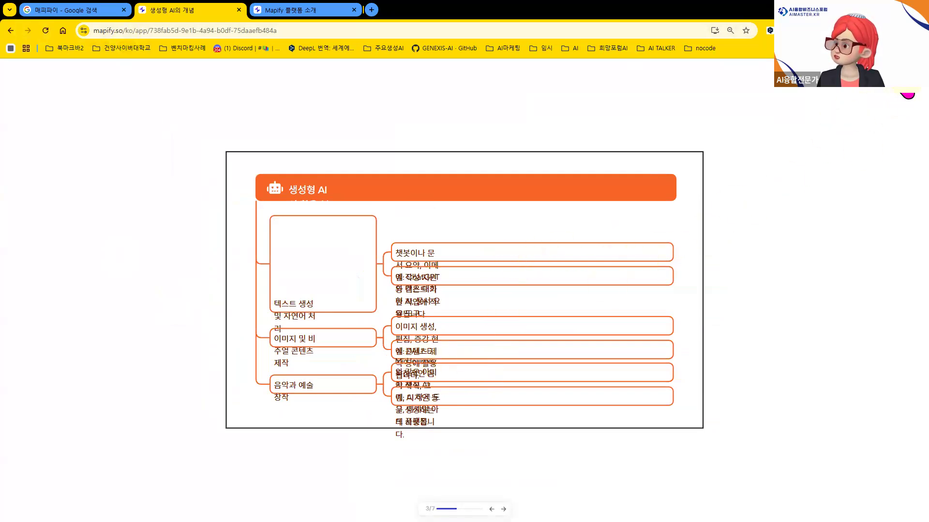
{"action": "key", "text": "Escape"}
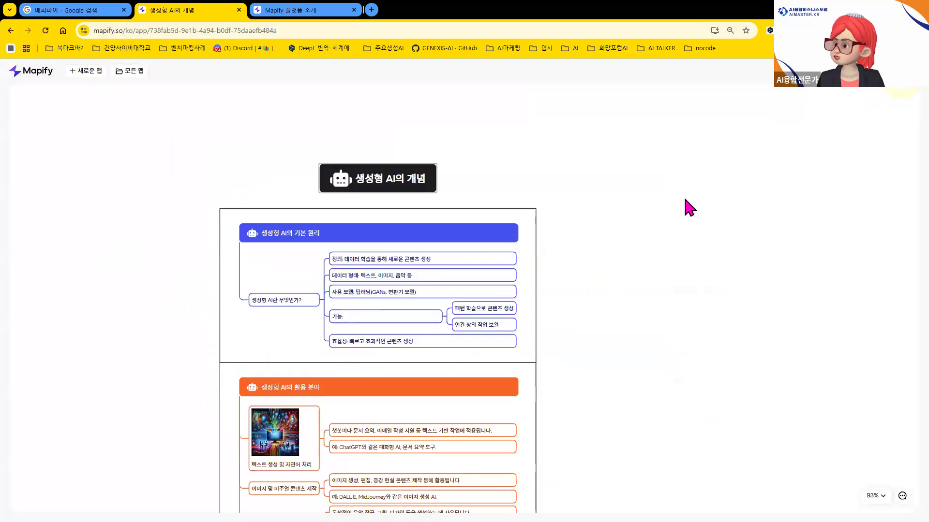
{"action": "left_click", "coordinate": [592, 180]}
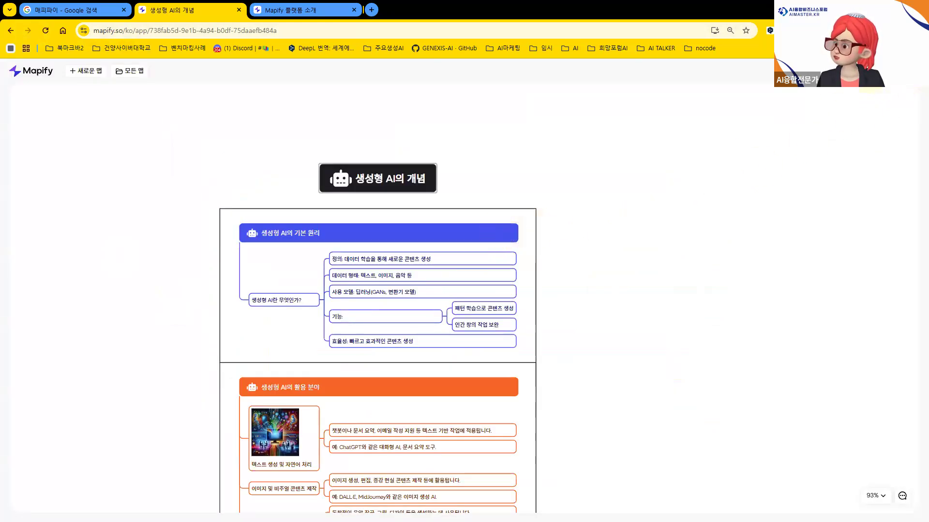
Activate the map's share link with 중복 허용 turned off, and copy the link
{"action": "left_click", "coordinate": [885, 71]}
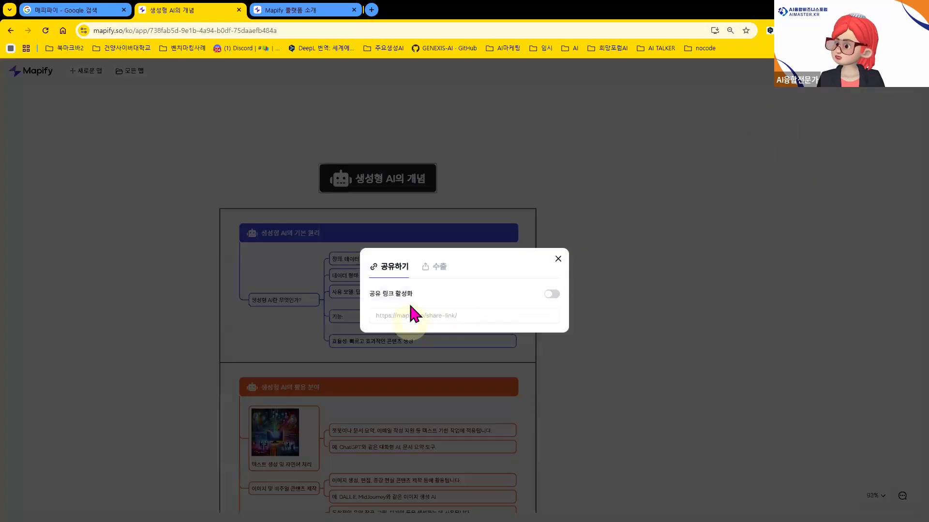
{"action": "left_click", "coordinate": [552, 293]}
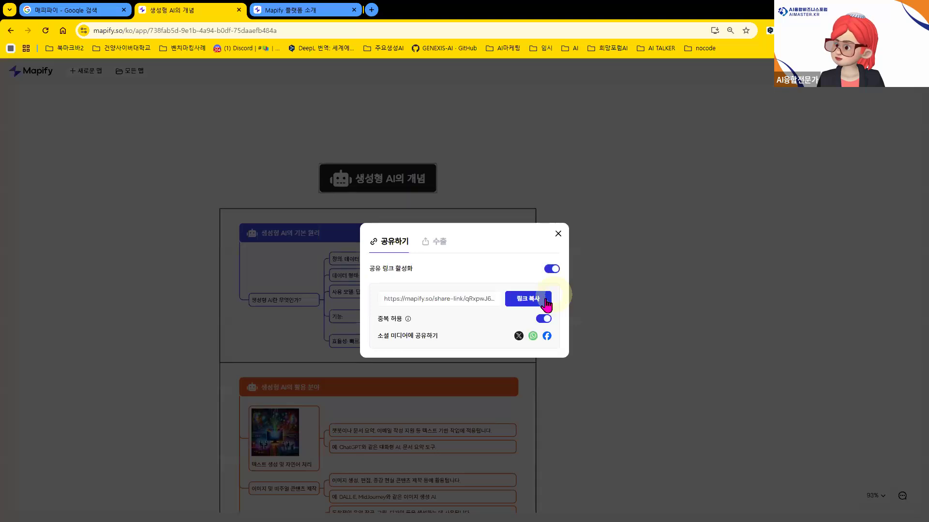
{"action": "mouse_move", "coordinate": [409, 321]}
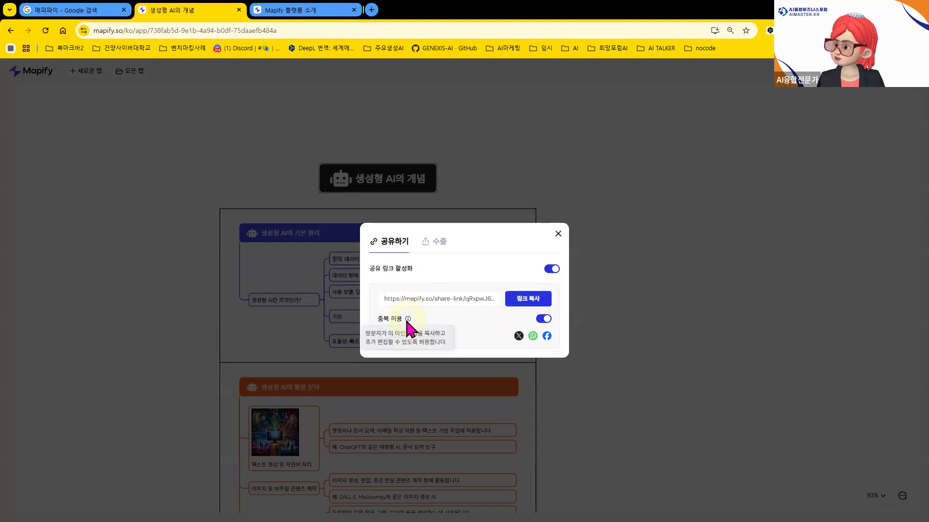
{"action": "left_click", "coordinate": [543, 319]}
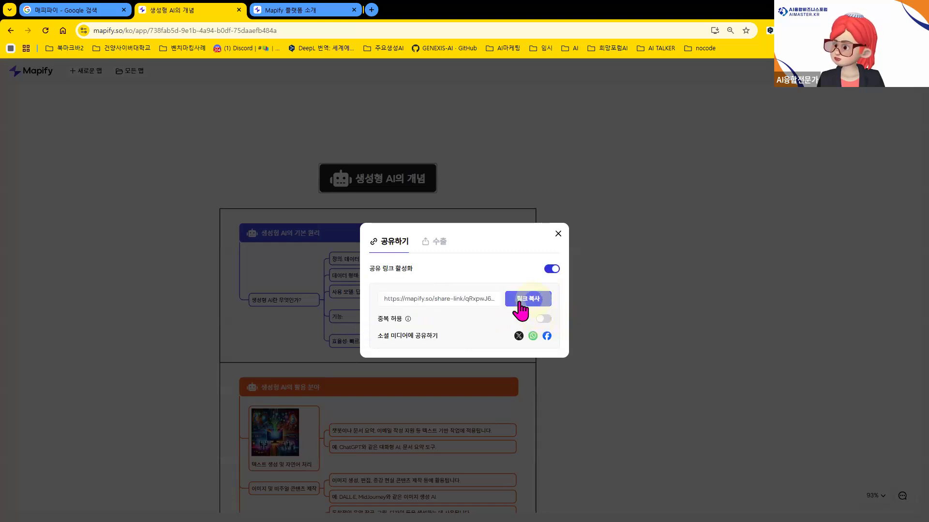
{"action": "left_click", "coordinate": [532, 300]}
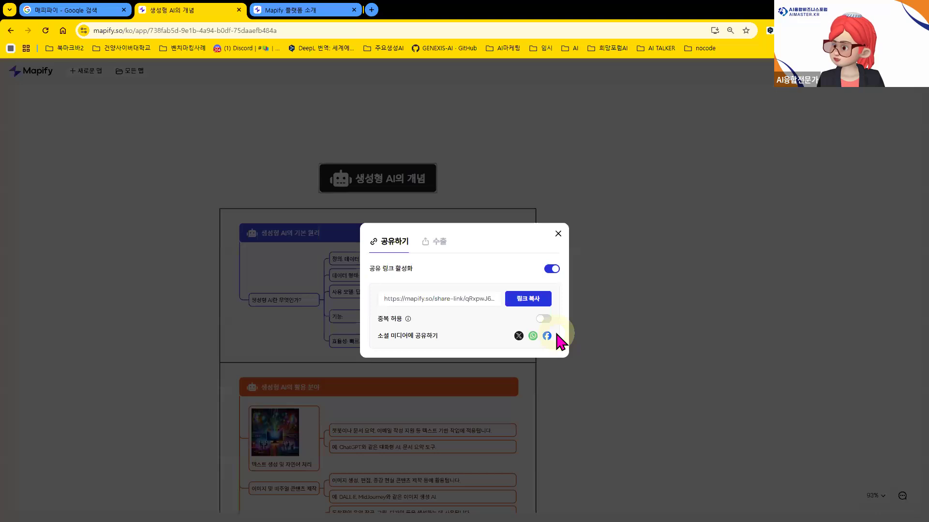
Review the map's export formats, from image and PDF to Markdown and Xmind, and the print option
{"action": "left_click", "coordinate": [439, 244]}
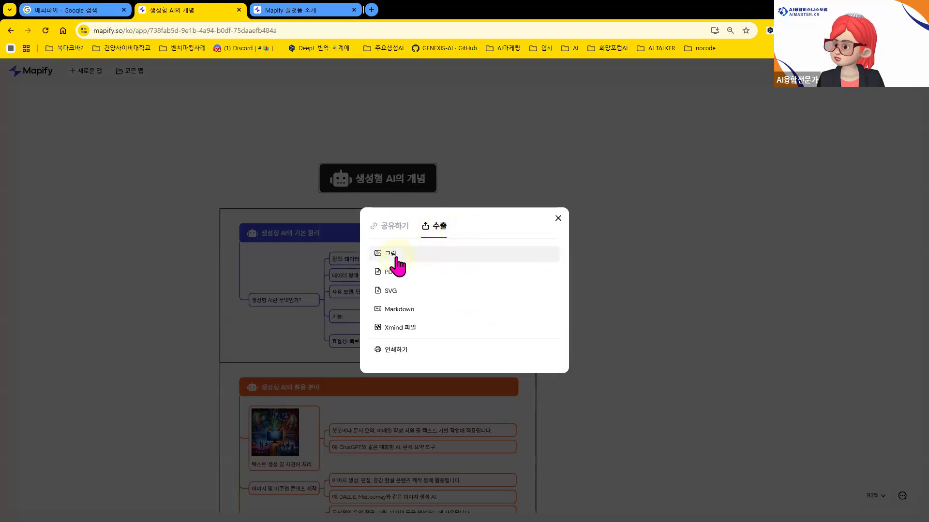
{"action": "key", "text": "ctrl"}
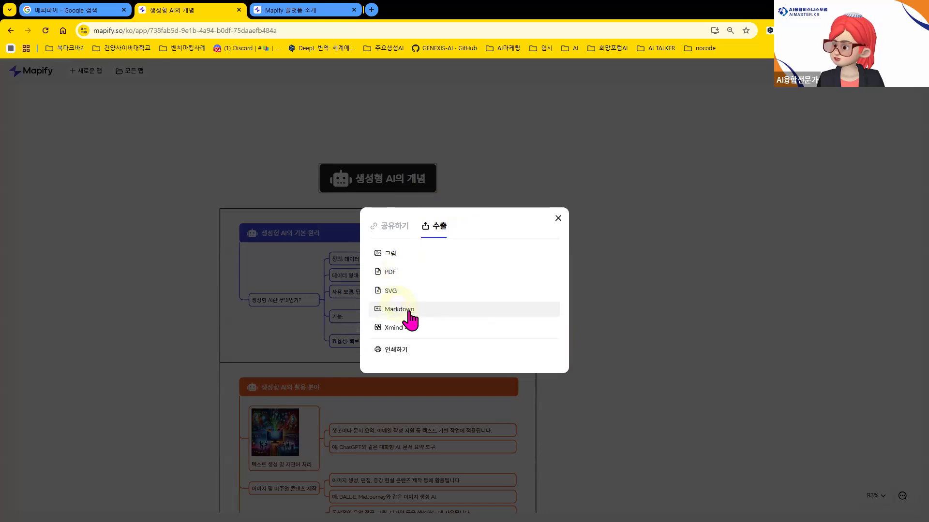
{"action": "key", "text": "ctrl"}
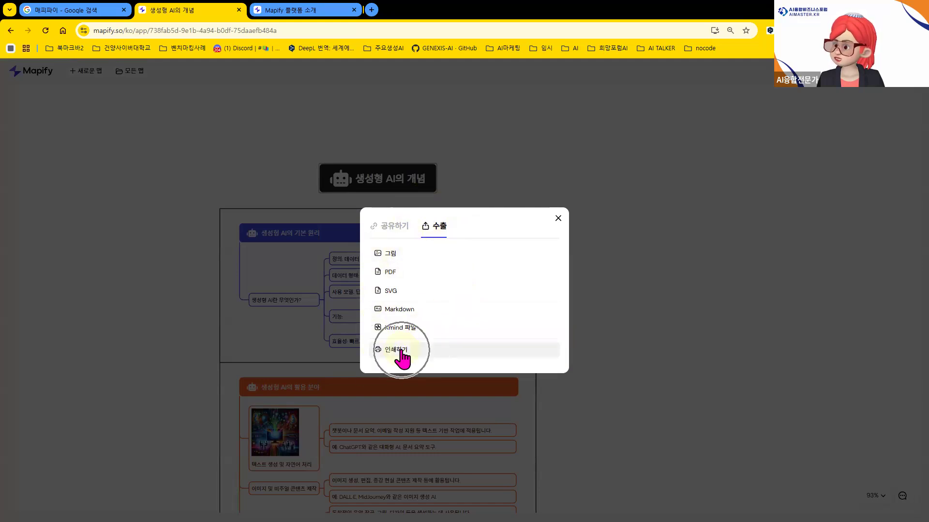
Close the export dialog and open the account's 설정
{"action": "left_click", "coordinate": [558, 219]}
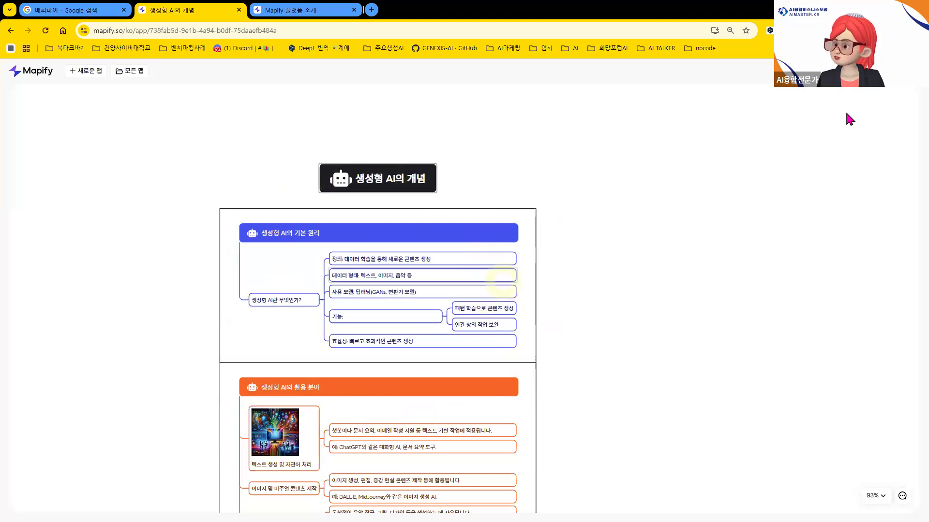
{"action": "left_click", "coordinate": [684, 185]}
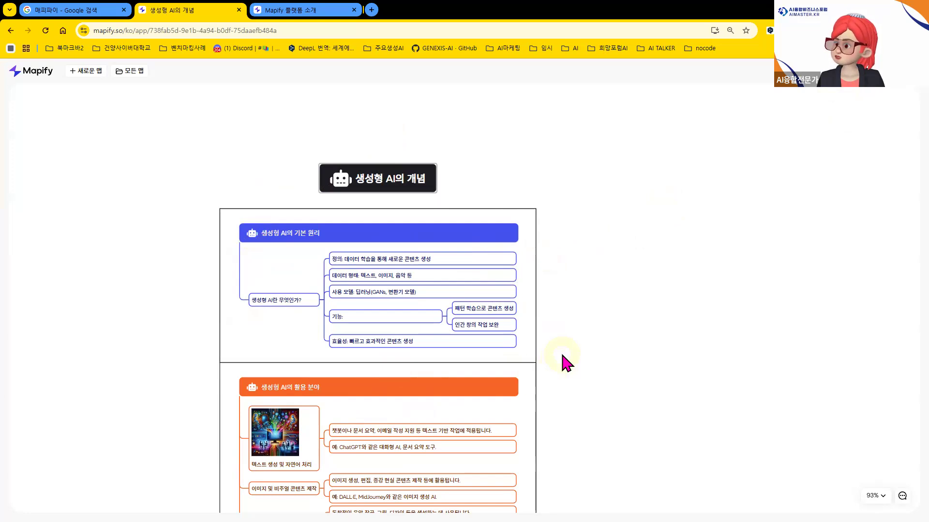
{"action": "scroll", "coordinate": [558, 349], "scroll_direction": "down", "scroll_amount": 5}
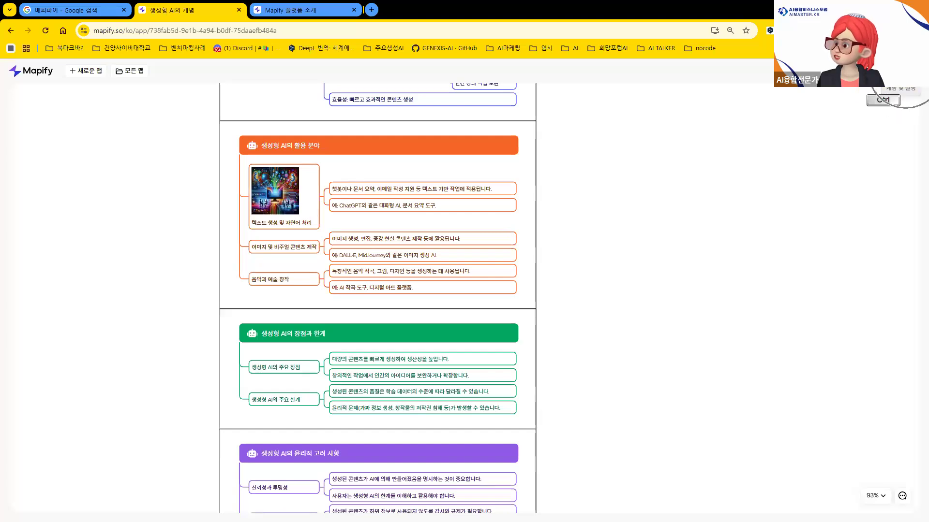
{"action": "left_click", "coordinate": [900, 71]}
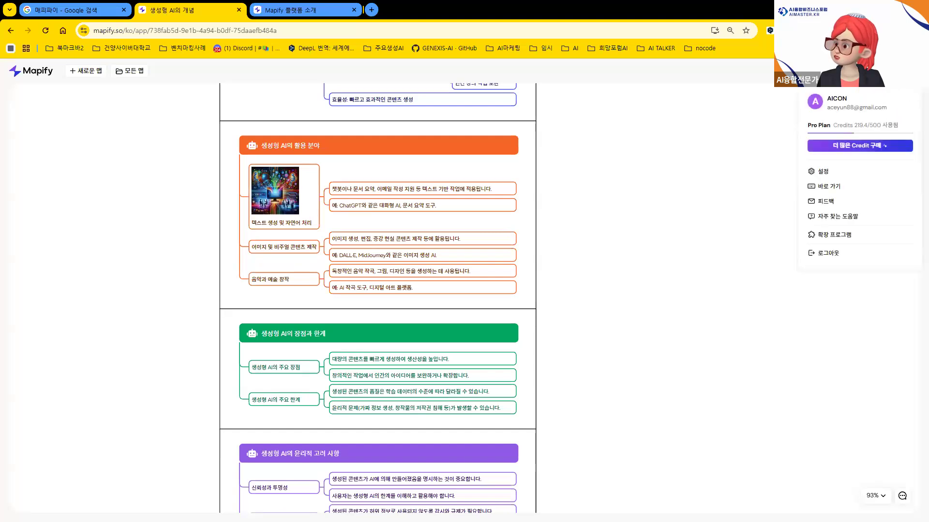
{"action": "left_click", "coordinate": [823, 171]}
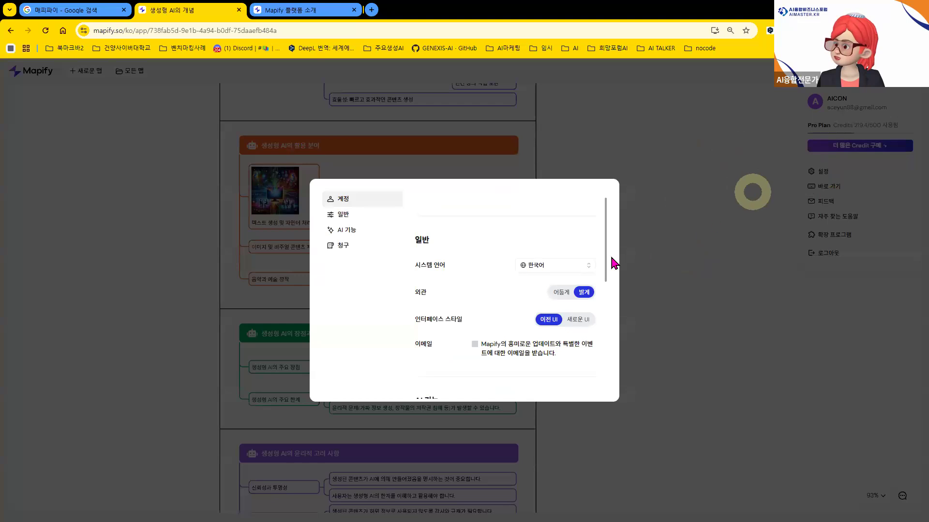
Examine the 계정 settings, including the current plan, upgrade, redemption code and API key options
{"action": "left_click_drag", "start_coordinate": [608, 243], "coordinate": [607, 237]}
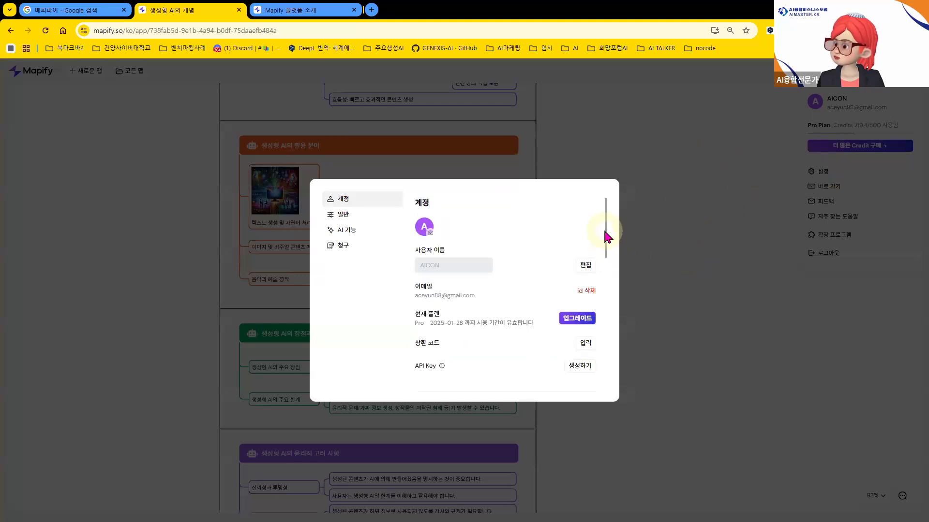
{"action": "left_click", "coordinate": [605, 232]}
{"action": "left_click", "coordinate": [508, 249]}
{"action": "left_click_drag", "start_coordinate": [605, 237], "coordinate": [605, 261]}
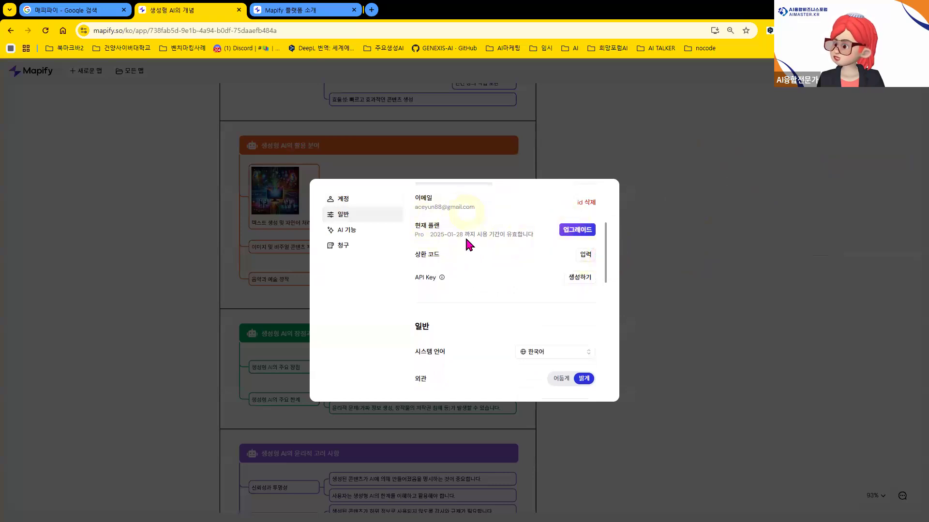
{"action": "left_click", "coordinate": [572, 228]}
Try the 어둡게 appearance in the 일반 settings, and return it to 밝게
{"action": "left_click_drag", "start_coordinate": [606, 242], "coordinate": [605, 284]}
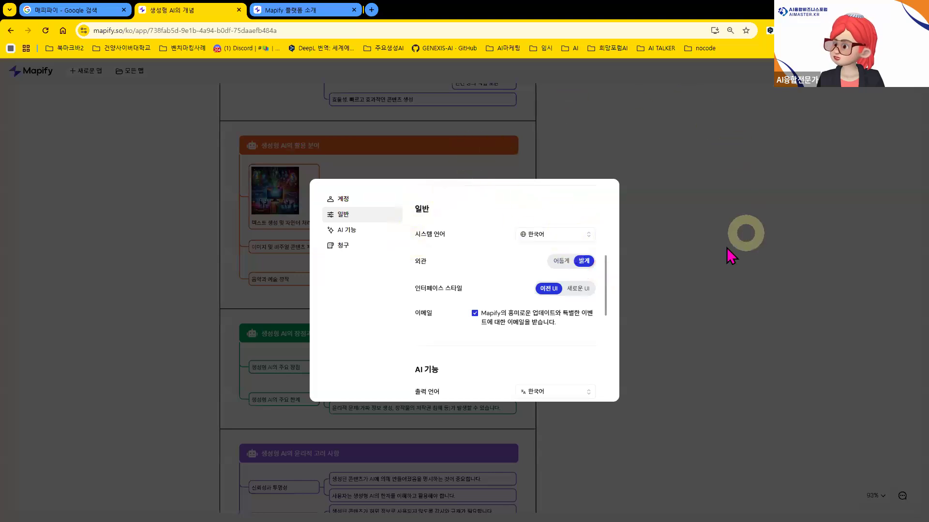
{"action": "left_click", "coordinate": [558, 261]}
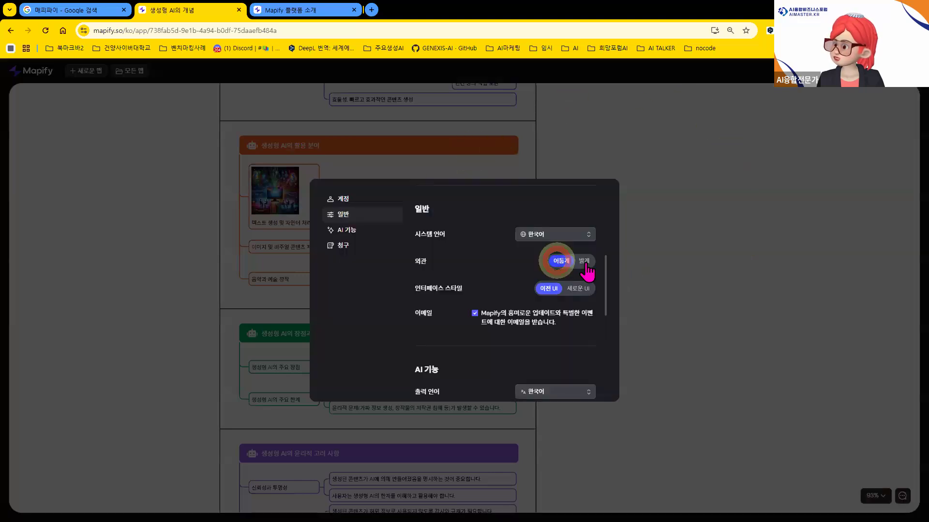
{"action": "left_click", "coordinate": [585, 263]}
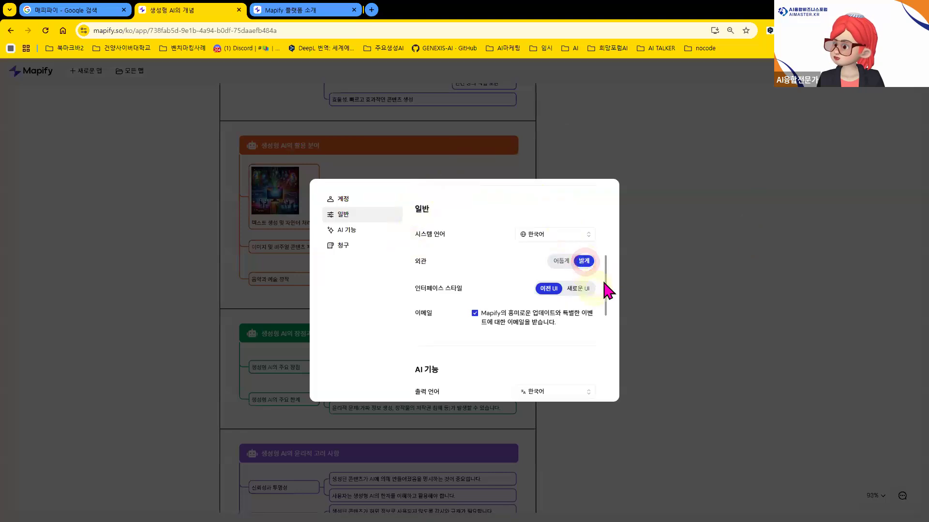
Review the AI 기능 options and the 청구 section's payment details, and close the settings
{"action": "left_click_drag", "start_coordinate": [604, 283], "coordinate": [603, 326]}
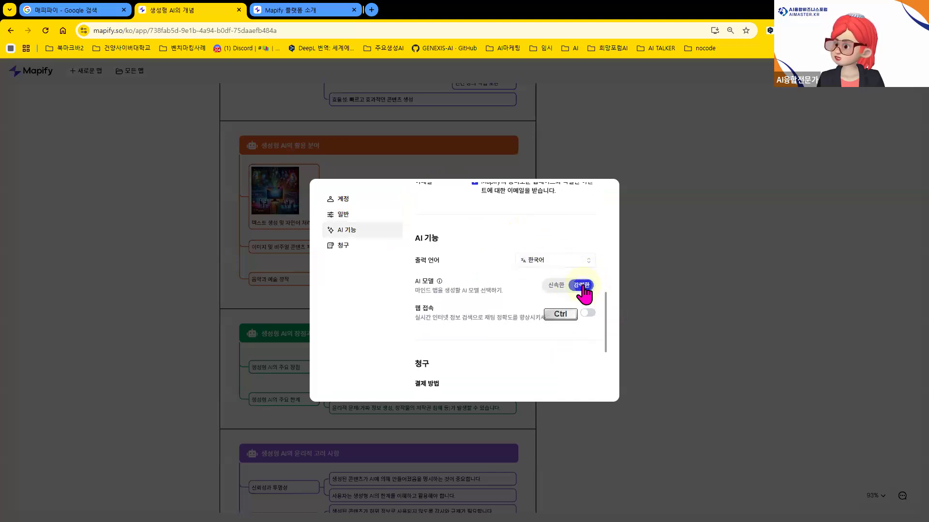
{"action": "left_click", "coordinate": [588, 314]}
{"action": "left_click_drag", "start_coordinate": [606, 314], "coordinate": [604, 351]}
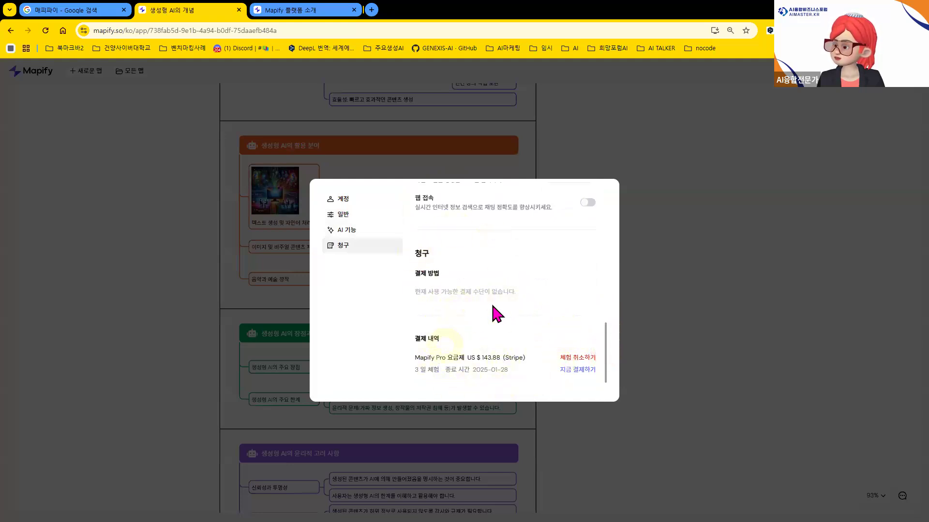
{"action": "left_click", "coordinate": [551, 362]}
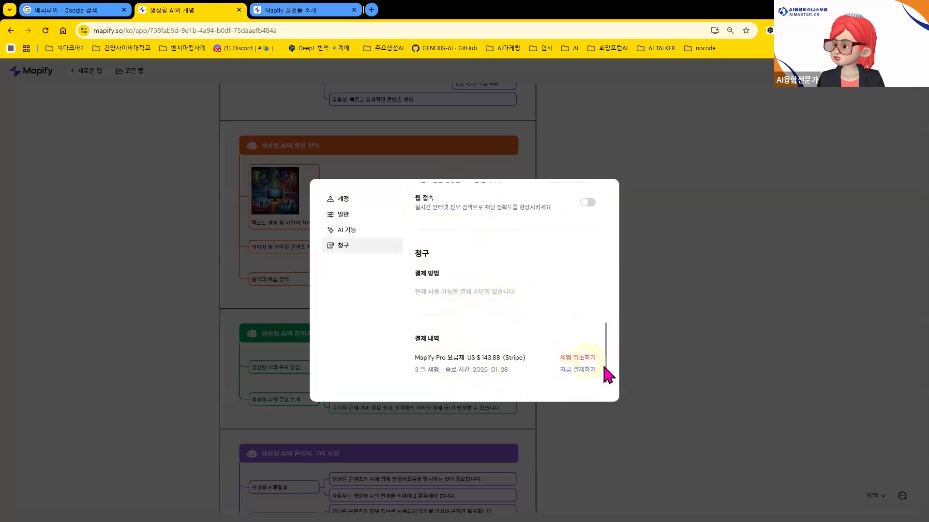
{"action": "left_click", "coordinate": [604, 376]}
{"action": "left_click", "coordinate": [599, 352]}
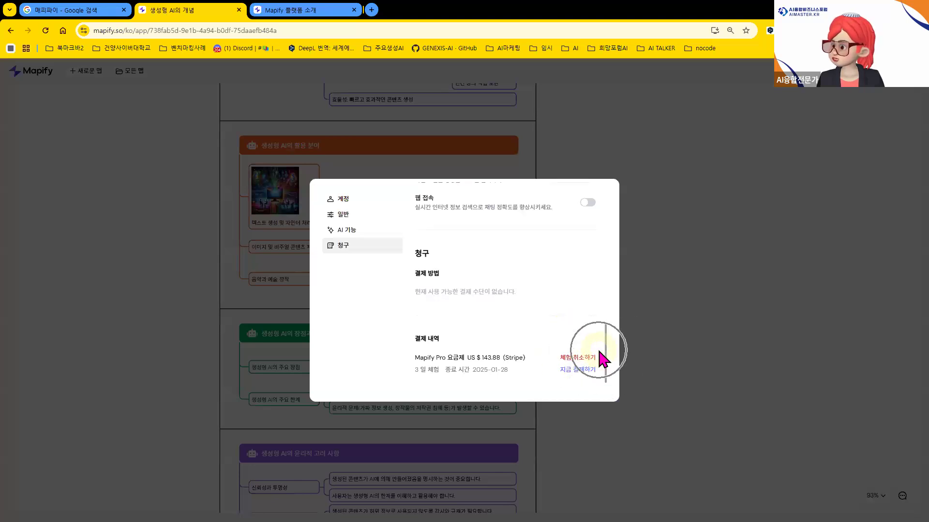
{"action": "left_click", "coordinate": [647, 371]}
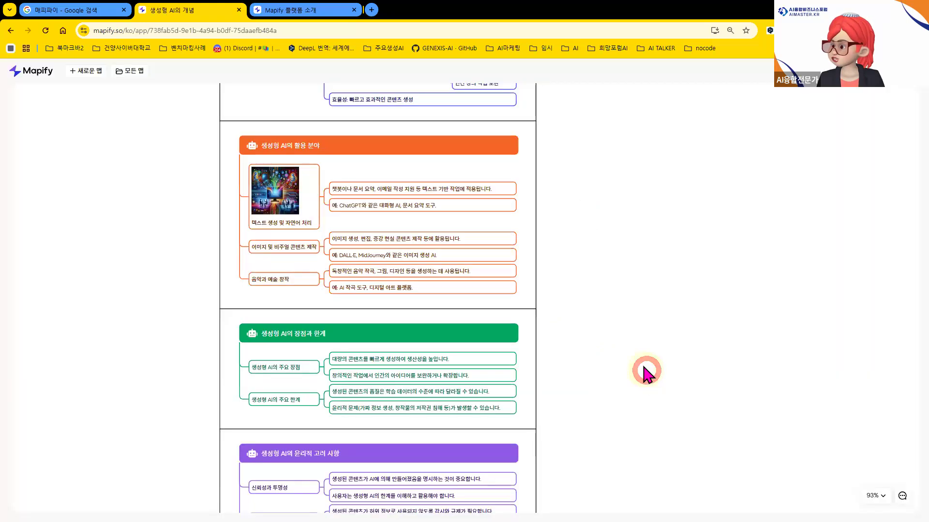
Open the map's AI chat and enable 웹 접속 in its settings
{"action": "left_click", "coordinate": [900, 496]}
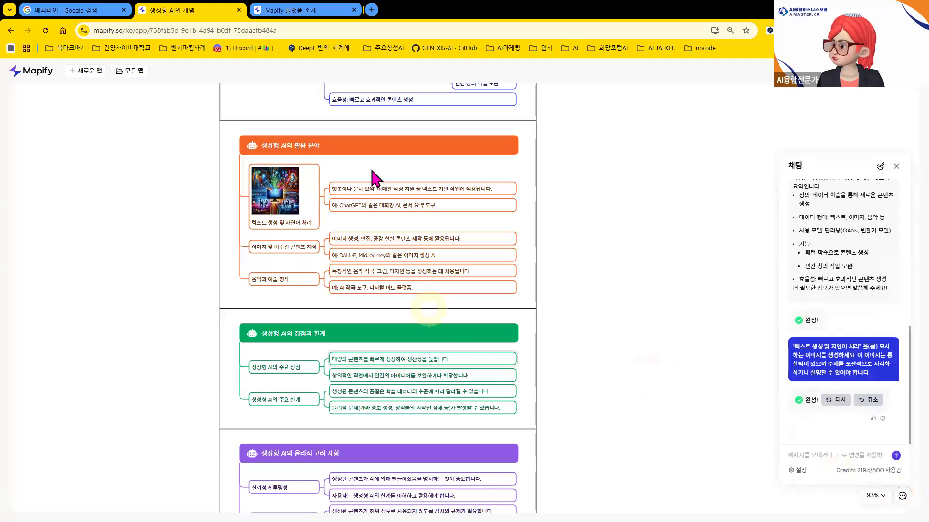
{"action": "left_click", "coordinate": [385, 144]}
{"action": "left_click", "coordinate": [765, 421]}
{"action": "left_click", "coordinate": [827, 457]}
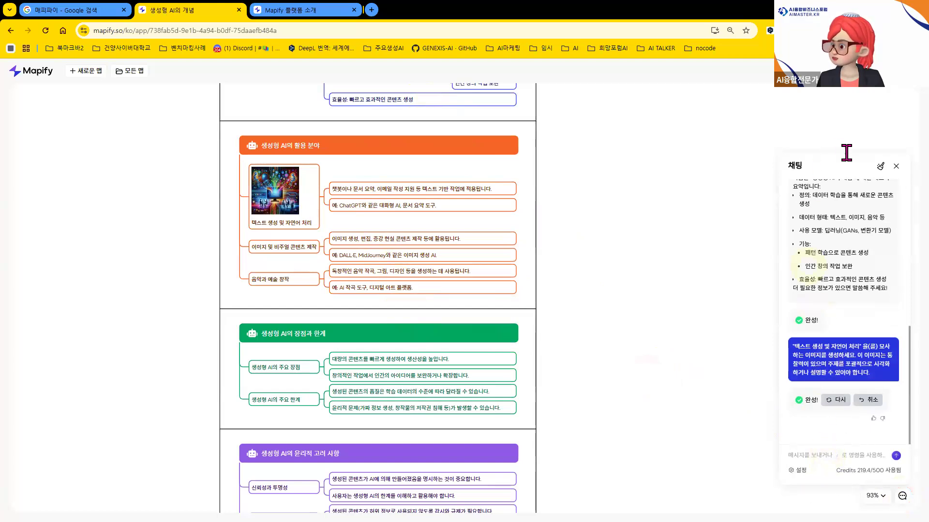
{"action": "left_click", "coordinate": [796, 471]}
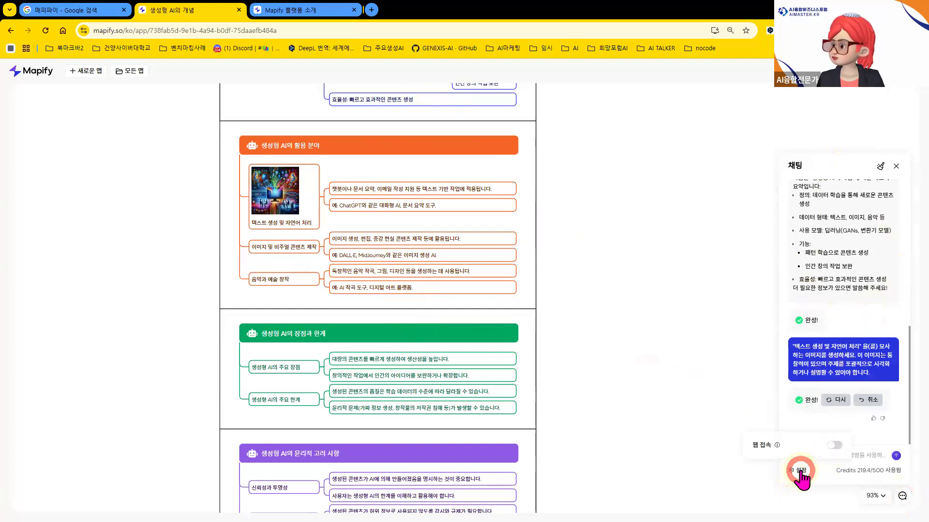
{"action": "left_click", "coordinate": [835, 446]}
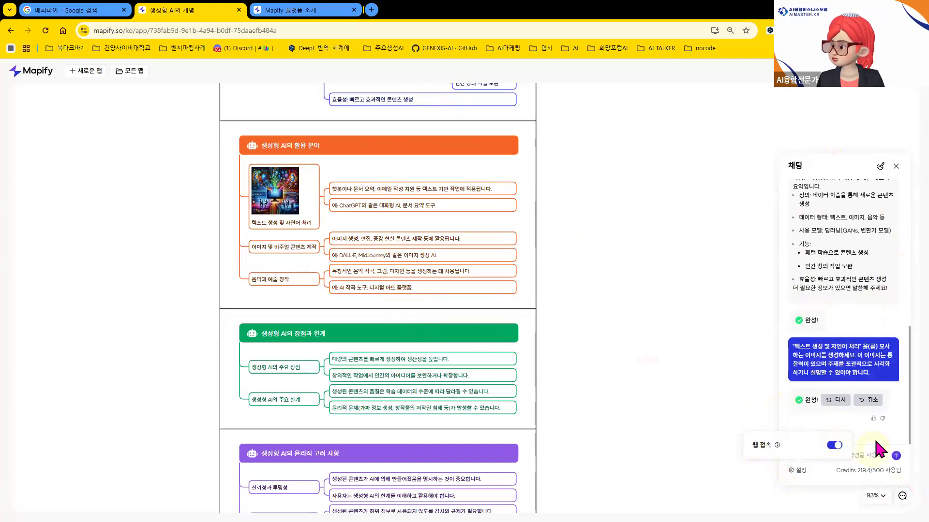
{"action": "left_click", "coordinate": [878, 455]}
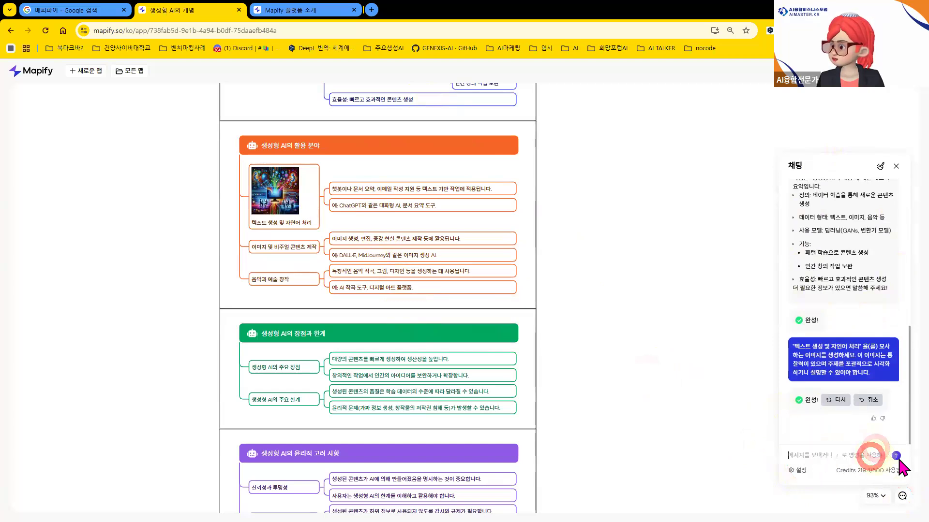
Fill the chat message with the 이미지 생성 slash command's prompt and select its whole text
{"action": "left_click", "coordinate": [864, 456]}
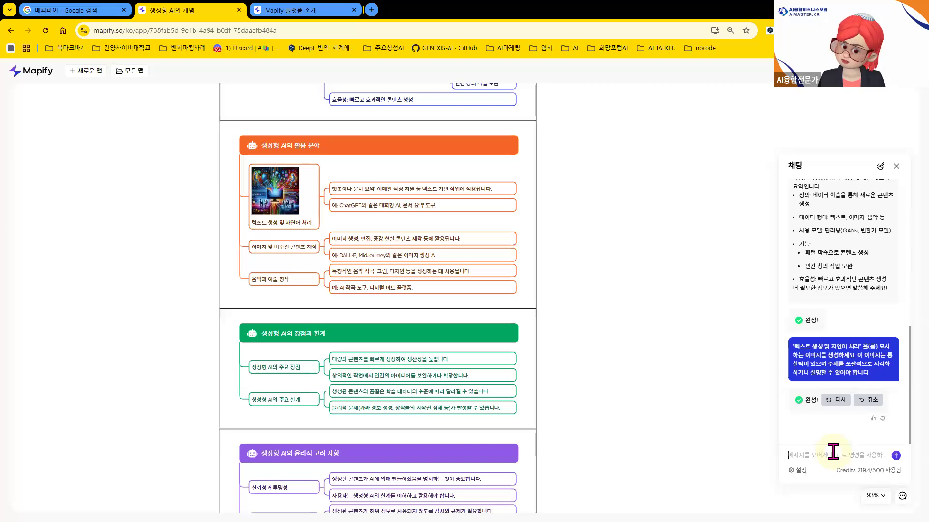
{"action": "type", "text": "/"}
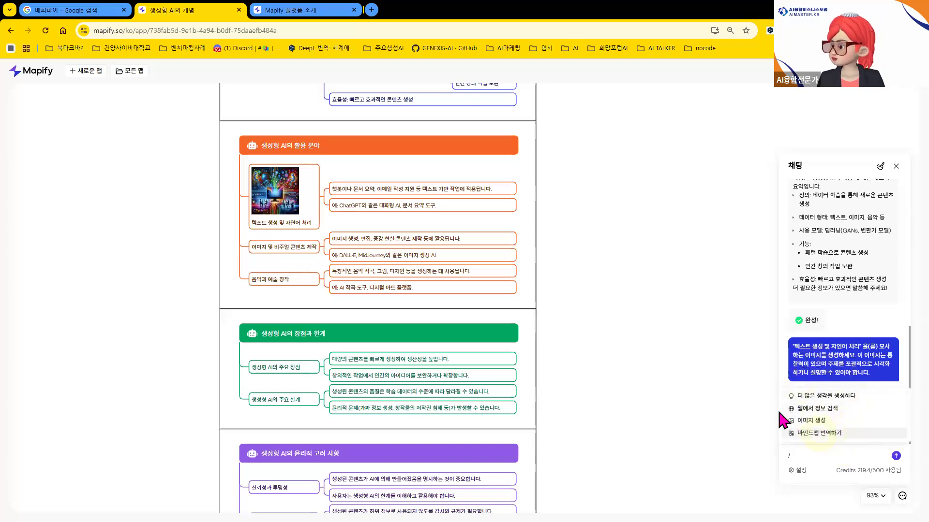
{"action": "left_click", "coordinate": [815, 419]}
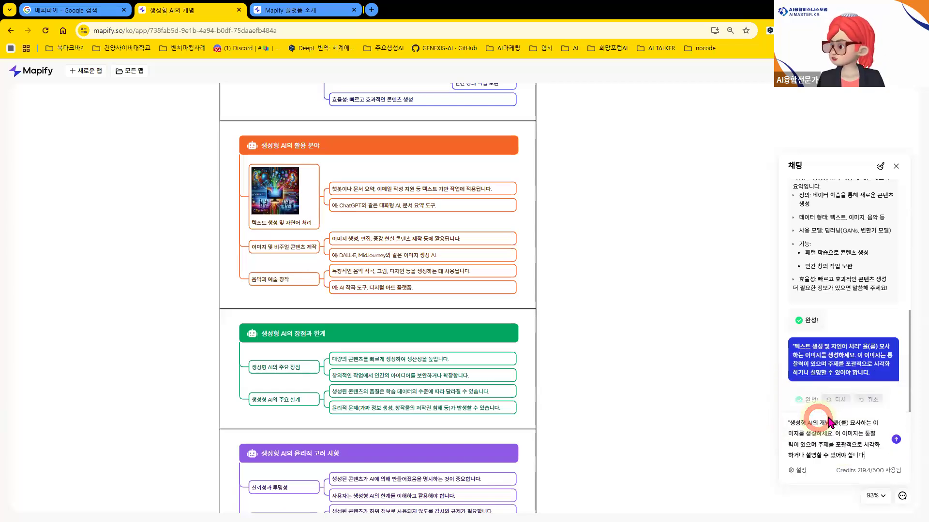
{"action": "left_click", "coordinate": [846, 412]}
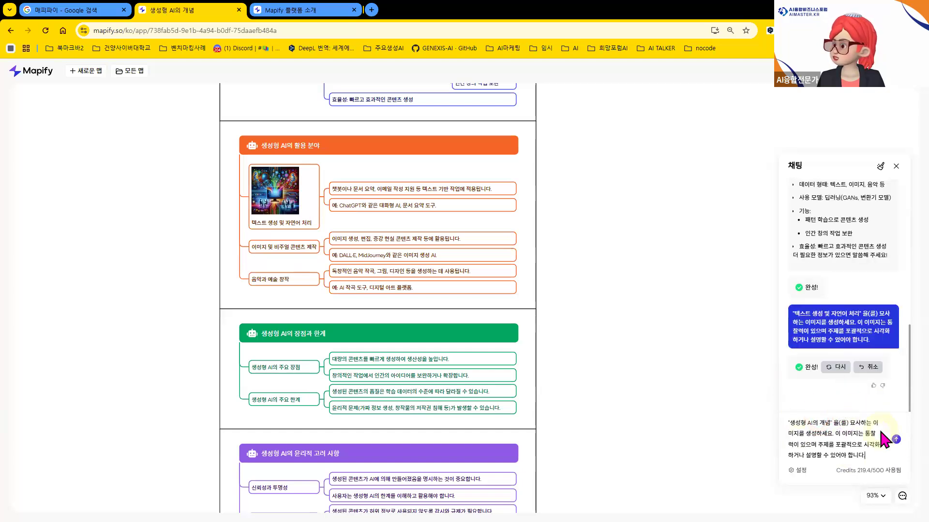
{"action": "left_click_drag", "start_coordinate": [866, 455], "coordinate": [780, 419]}
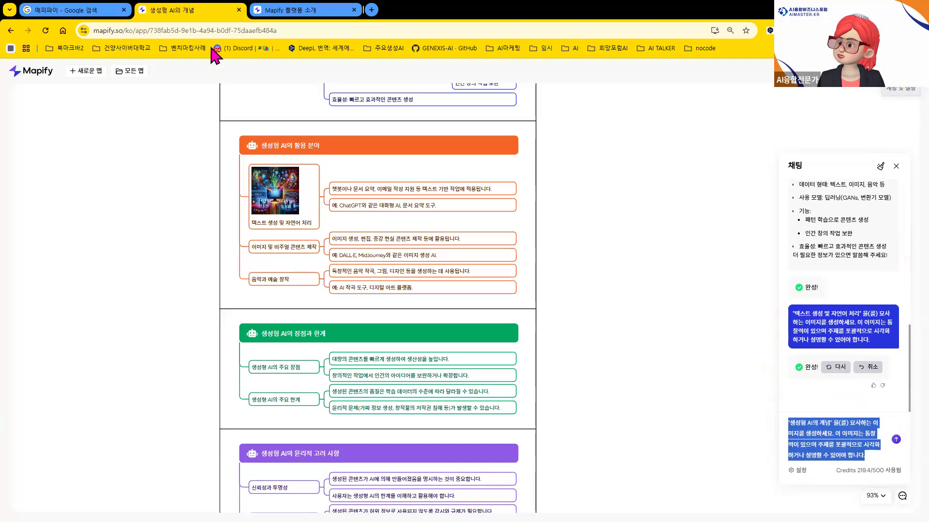
Start a new map and generate it from the 경쟁 분석 보고서 example
{"action": "left_click", "coordinate": [86, 72]}
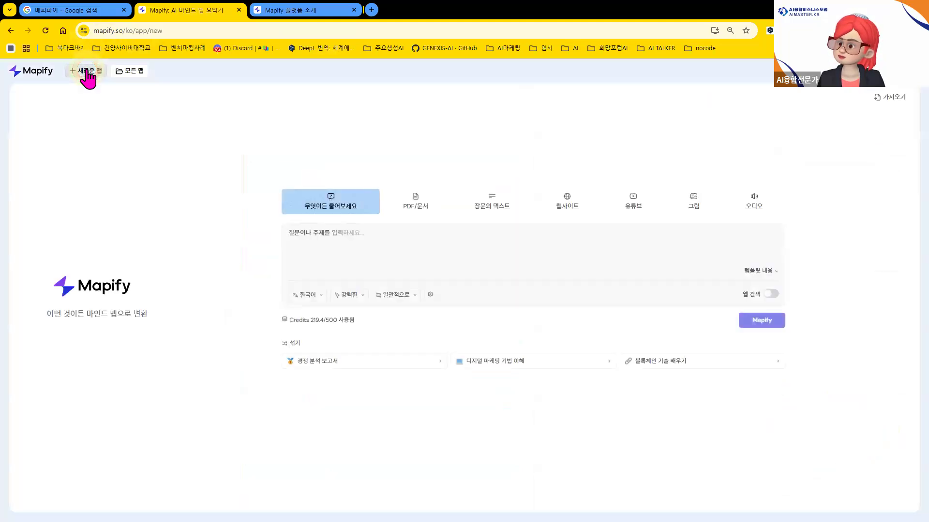
{"action": "left_click", "coordinate": [316, 237]}
{"action": "key", "text": "ctrl"}
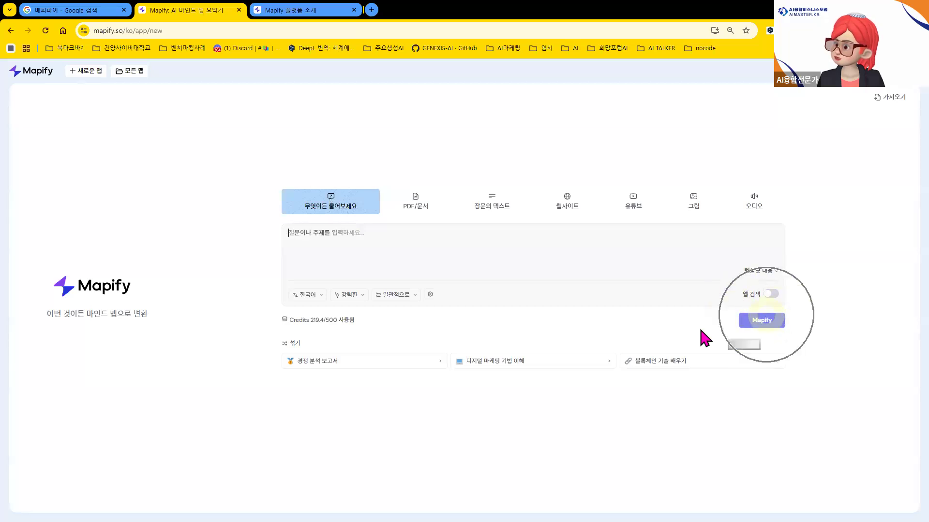
{"action": "left_click", "coordinate": [322, 360]}
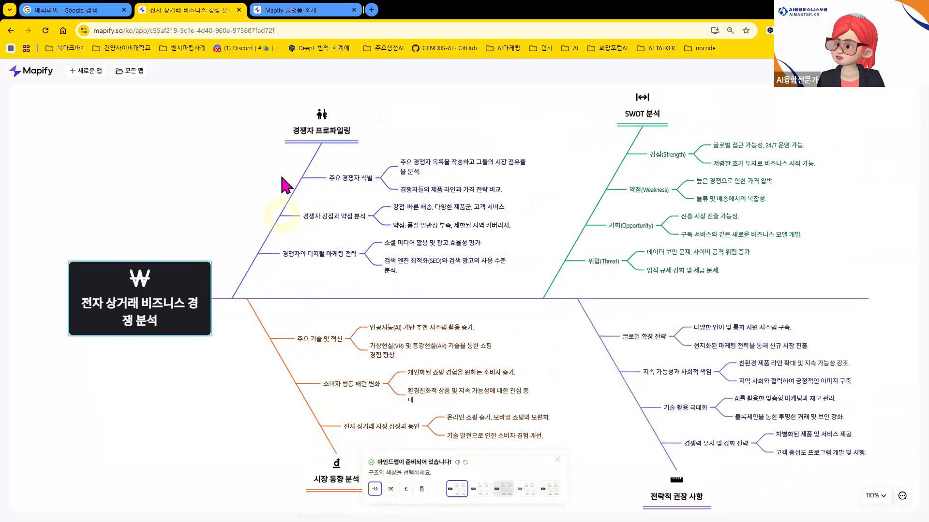
Try the 논리도 structure on the generated map, and set its structure to 마인드 맵
{"action": "left_click", "coordinate": [166, 234]}
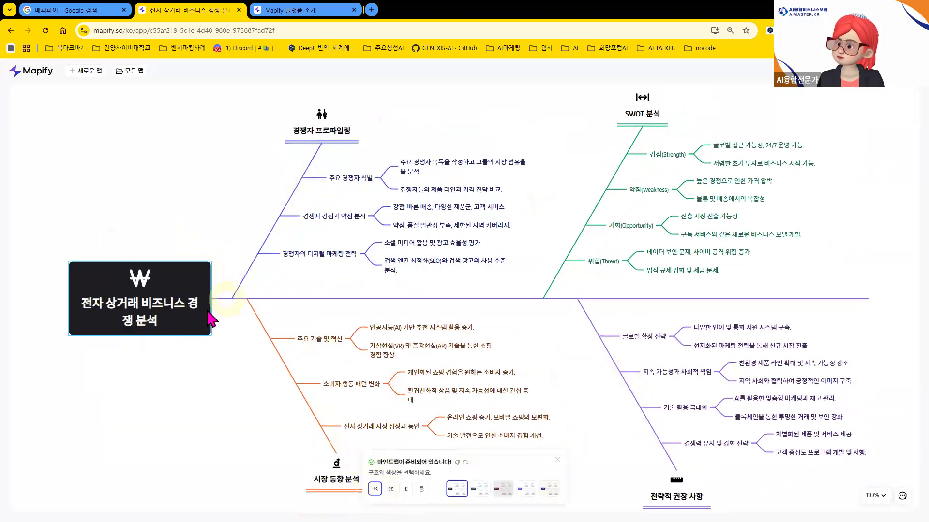
{"action": "left_click", "coordinate": [341, 102]}
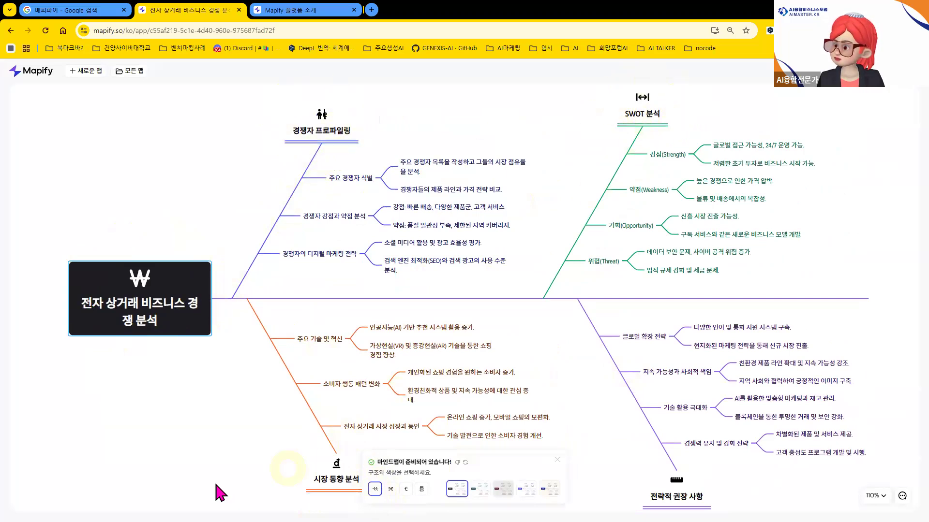
{"action": "scroll", "coordinate": [198, 475], "scroll_direction": "down", "scroll_amount": 5}
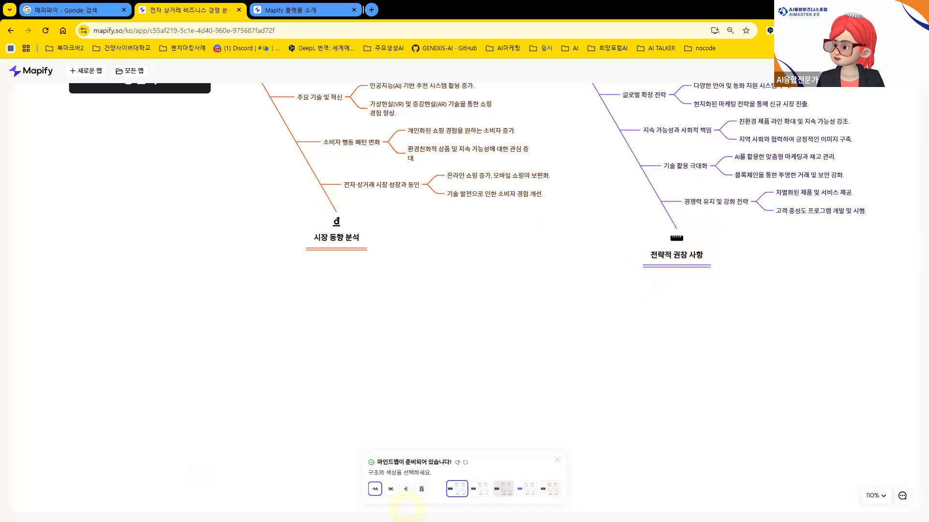
{"action": "left_click", "coordinate": [405, 489]}
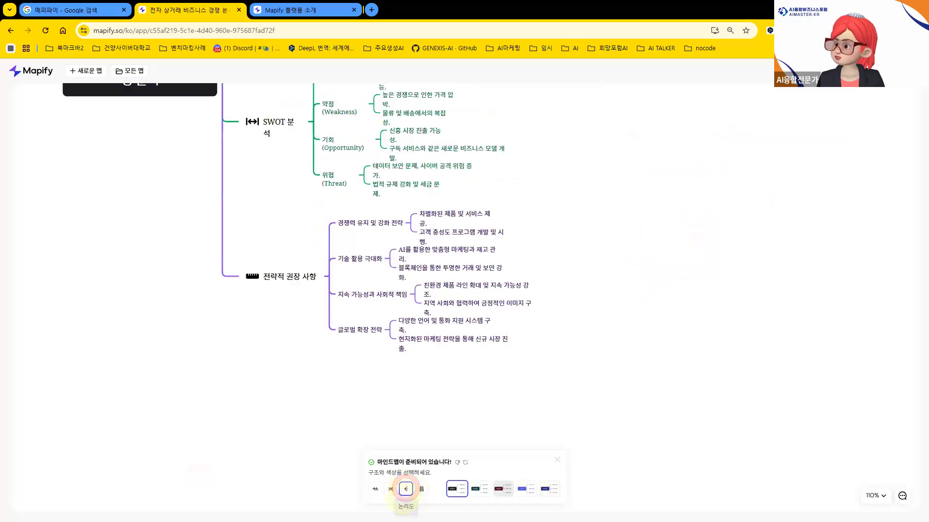
{"action": "left_click", "coordinate": [391, 489]}
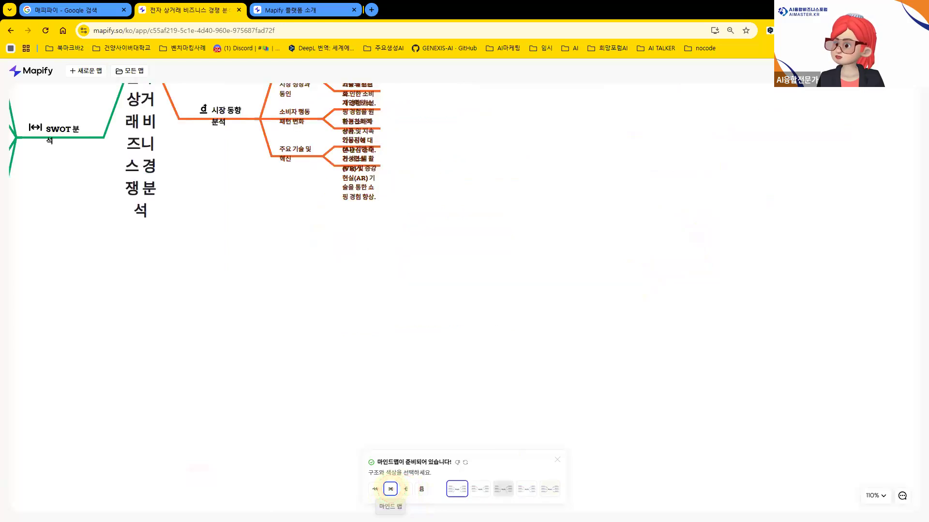
{"action": "left_click_drag", "start_coordinate": [239, 255], "coordinate": [338, 405]}
{"action": "scroll", "coordinate": [173, 211], "scroll_direction": "up", "scroll_amount": 5}
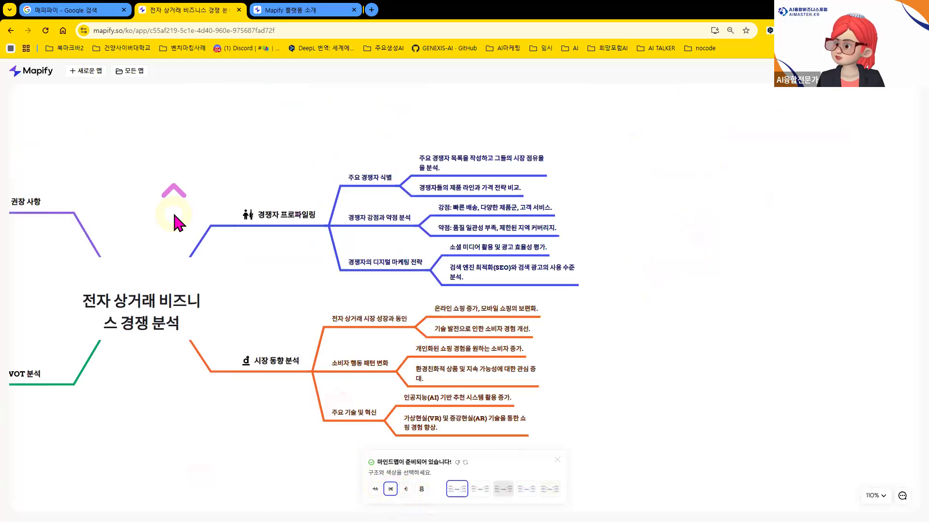
{"action": "left_click_drag", "start_coordinate": [135, 242], "coordinate": [426, 302]}
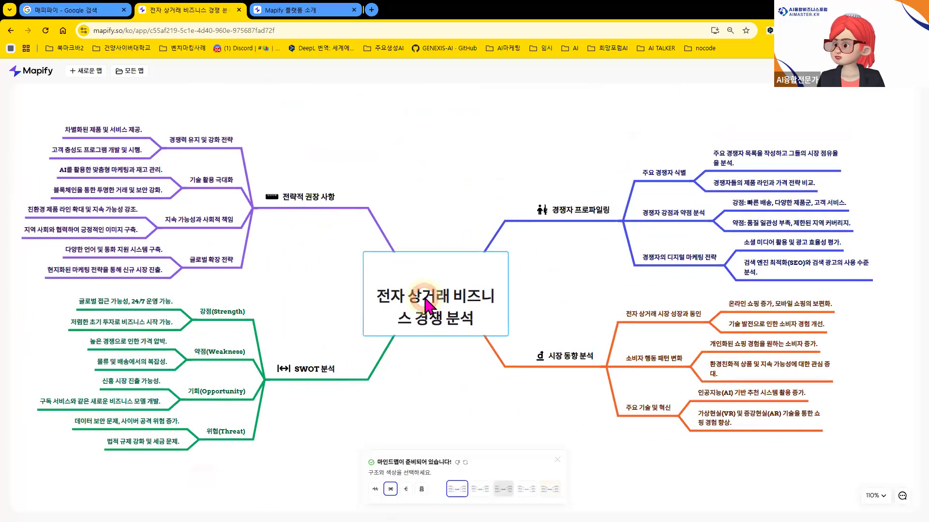
Start a new map and examine the file types supported by the PDF/문서 source
{"action": "left_click", "coordinate": [90, 71]}
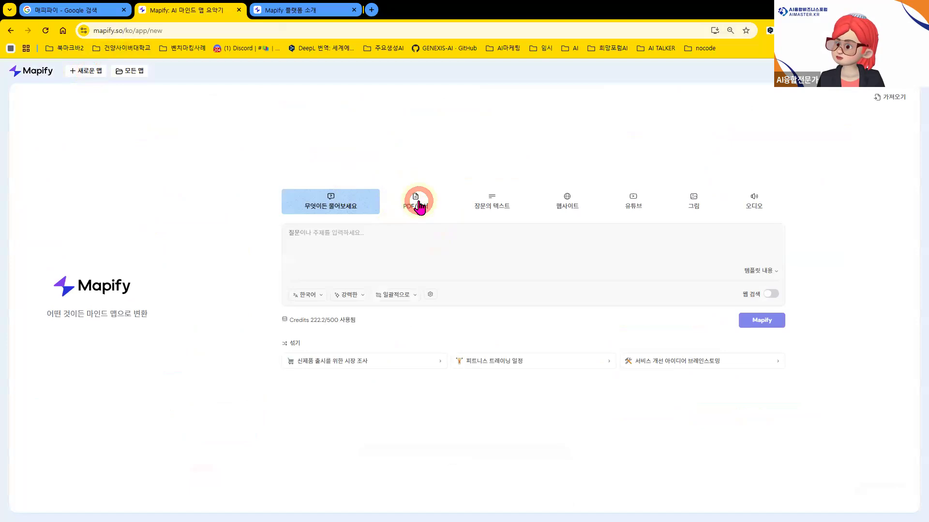
{"action": "left_click", "coordinate": [419, 209]}
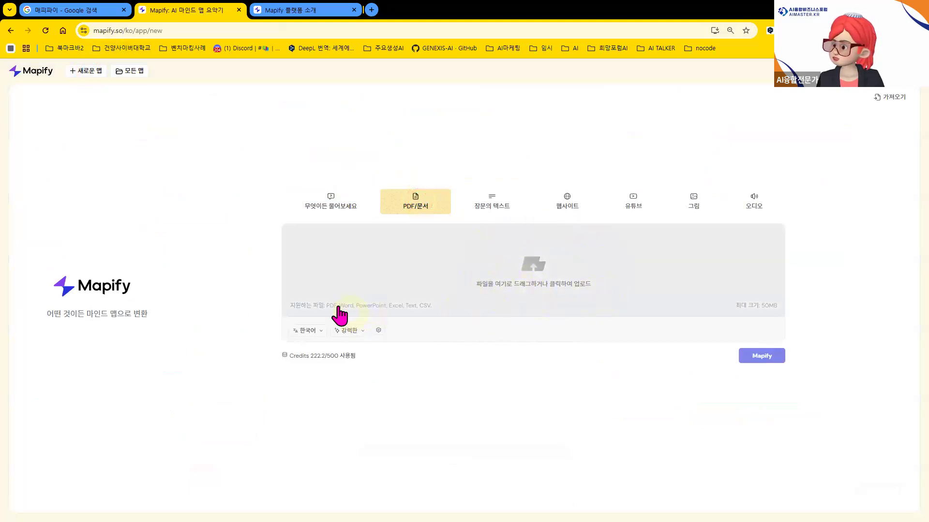
{"action": "key", "text": "ctrl+plus"}
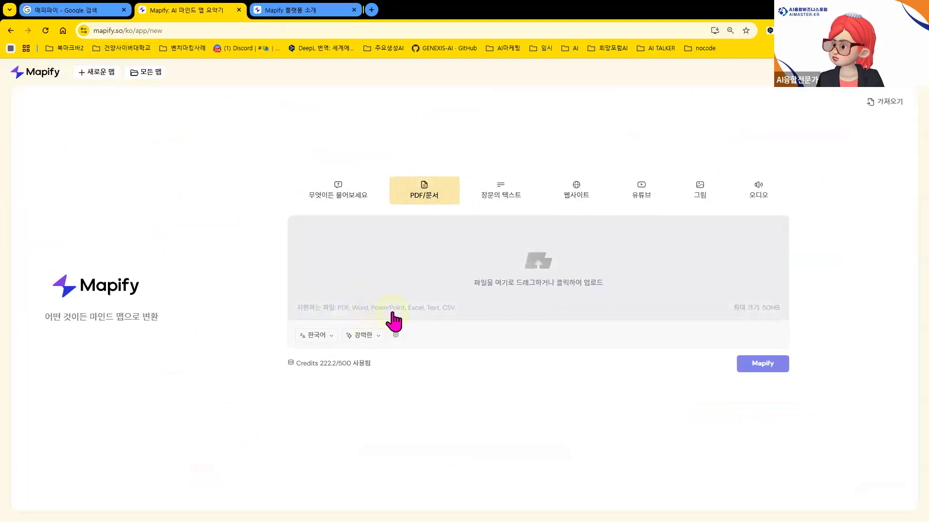
{"action": "left_click", "coordinate": [416, 315]}
{"action": "left_click", "coordinate": [435, 317]}
{"action": "left_click", "coordinate": [449, 315]}
{"action": "left_click", "coordinate": [451, 315]}
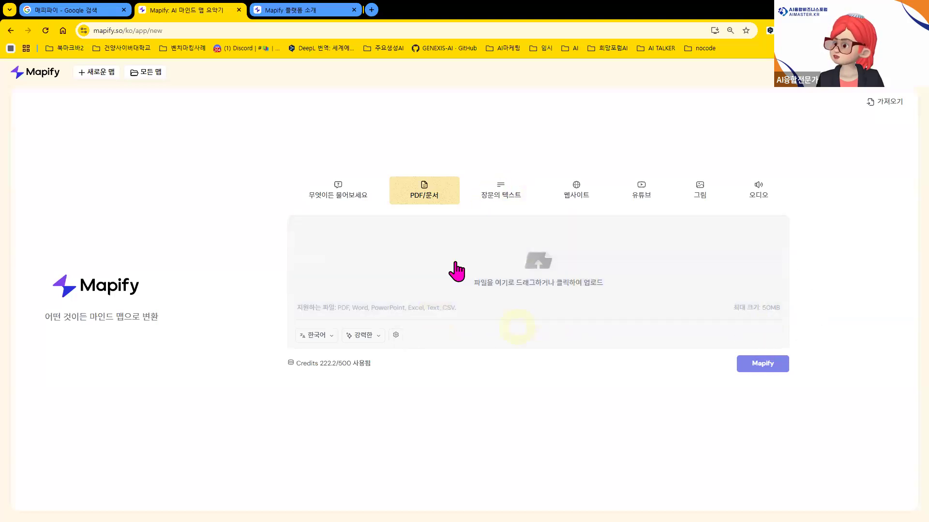
Show the 장문의 텍스트 source for the new map and place the cursor in its text field
{"action": "left_click", "coordinate": [501, 192]}
{"action": "left_click", "coordinate": [383, 229]}
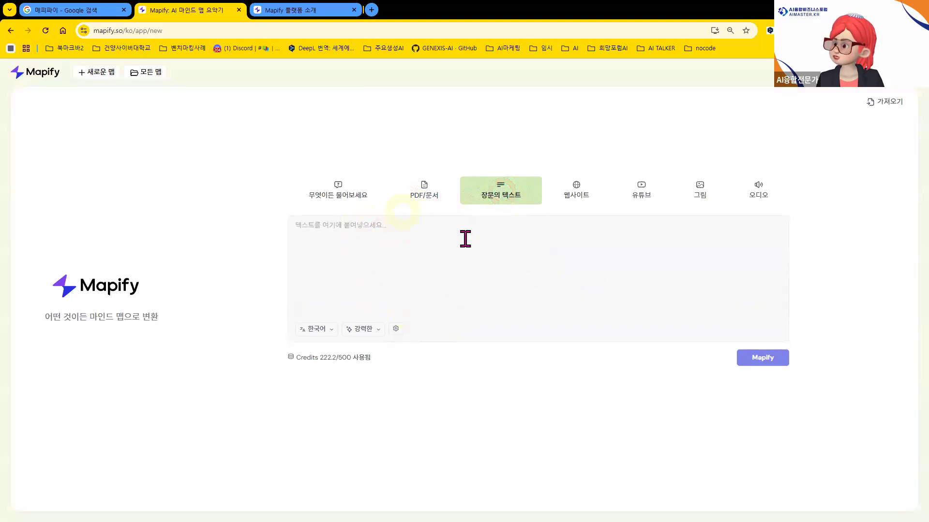
{"action": "left_click", "coordinate": [353, 230]}
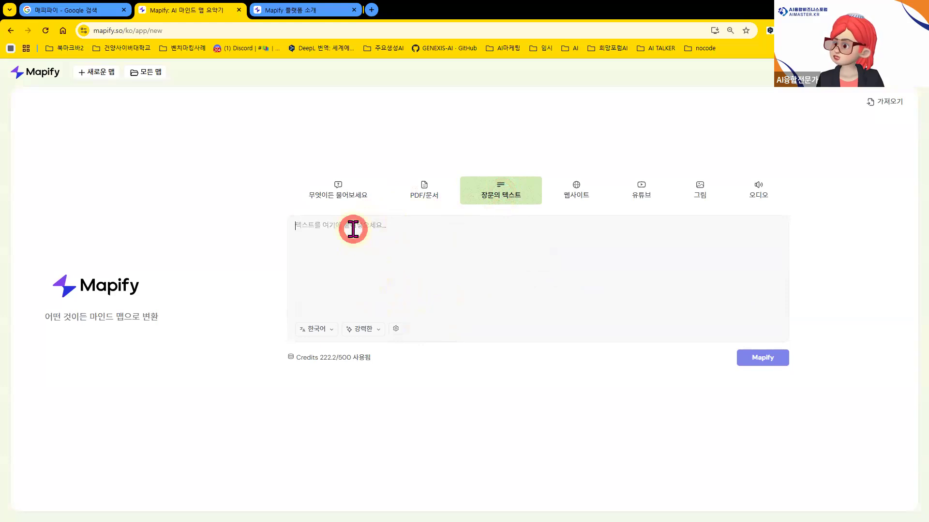
{"action": "key", "text": "ctrl"}
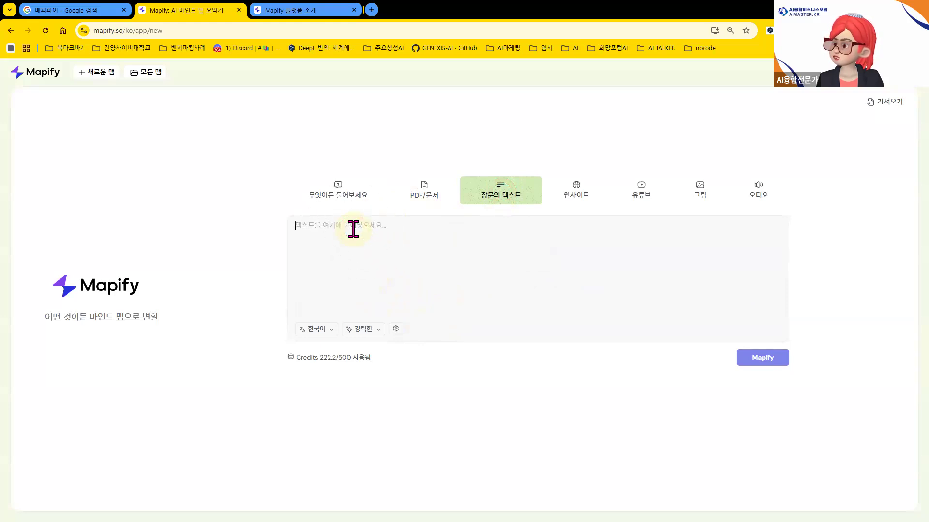
Show the 웹사이트 source for the new map and place the cursor in its link field
{"action": "left_click", "coordinate": [582, 194]}
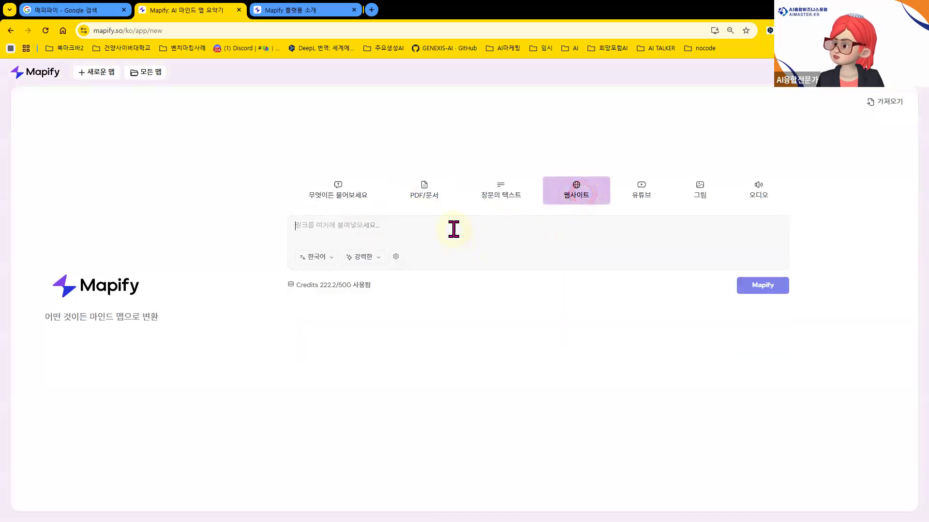
{"action": "key", "text": "ctrl"}
{"action": "left_click", "coordinate": [327, 224]}
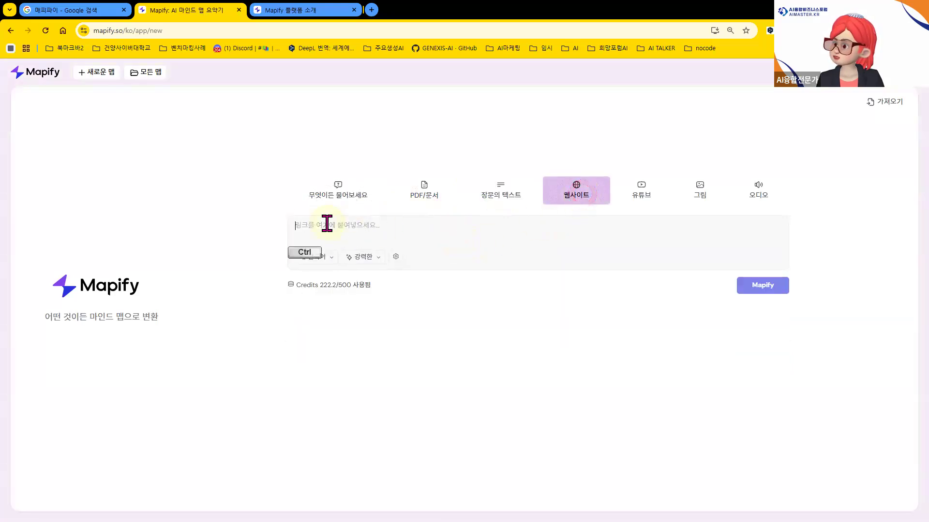
{"action": "left_click", "coordinate": [327, 223]}
{"action": "key", "text": "ctrl"}
{"action": "left_click", "coordinate": [327, 224]}
{"action": "key", "text": "ctrl"}
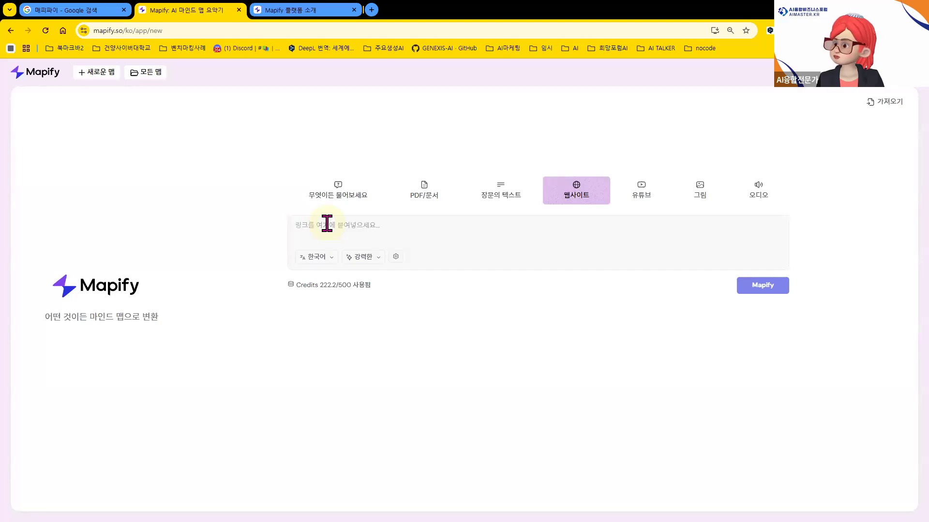
Show the 유튜브 source for the new map and place the cursor in its video link field
{"action": "left_click", "coordinate": [646, 196]}
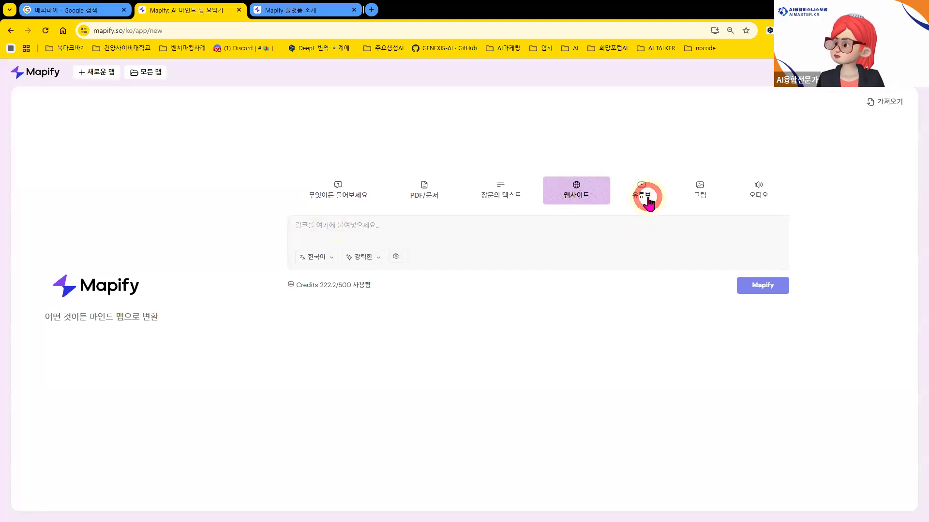
{"action": "left_click", "coordinate": [392, 226]}
{"action": "key", "text": "ctrl"}
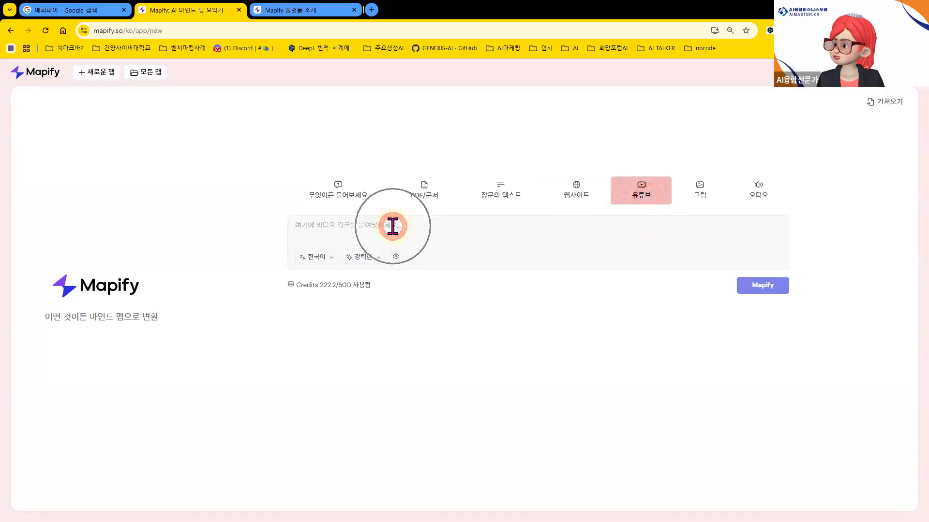
Examine the 그림 source's supported image formats and its list of output languages, leaving the language unchanged
{"action": "left_click", "coordinate": [699, 196]}
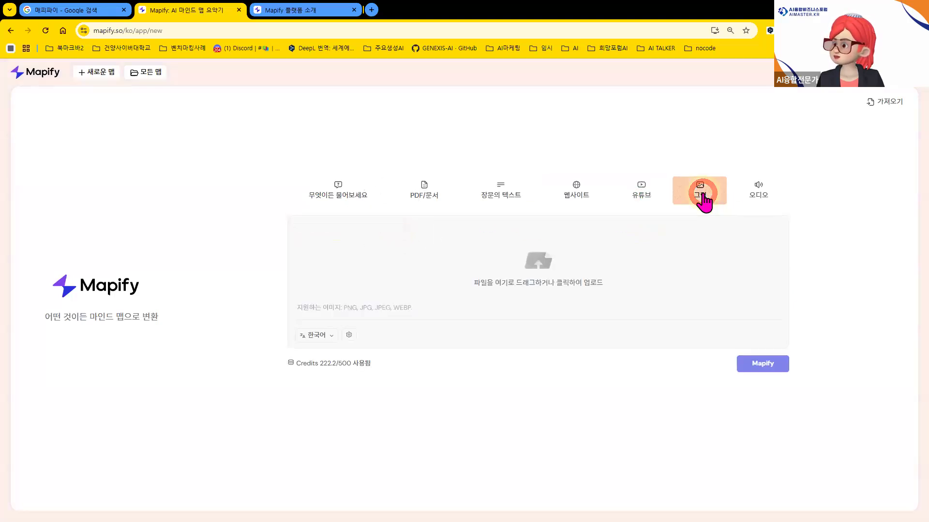
{"action": "key", "text": "ctrl"}
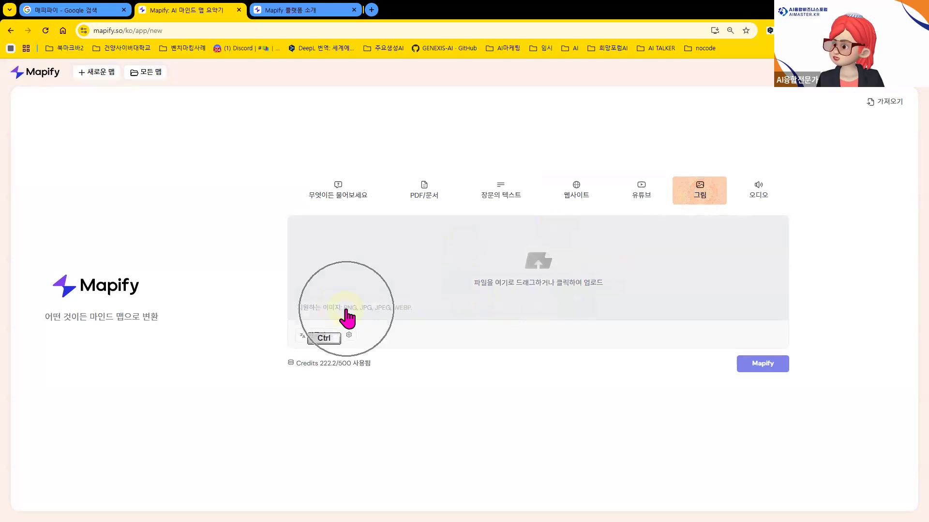
{"action": "key", "text": "ctrl"}
{"action": "key", "text": "ctrl"}
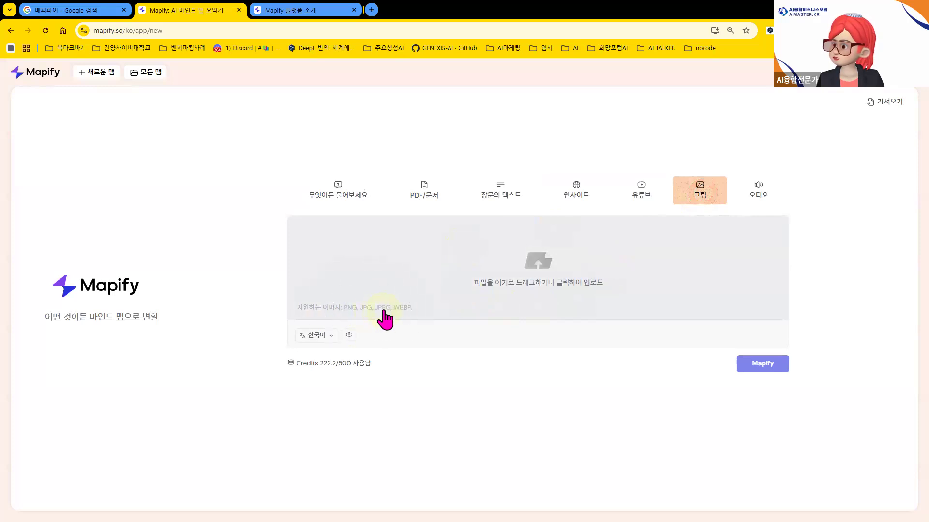
{"action": "key", "text": "ctrl"}
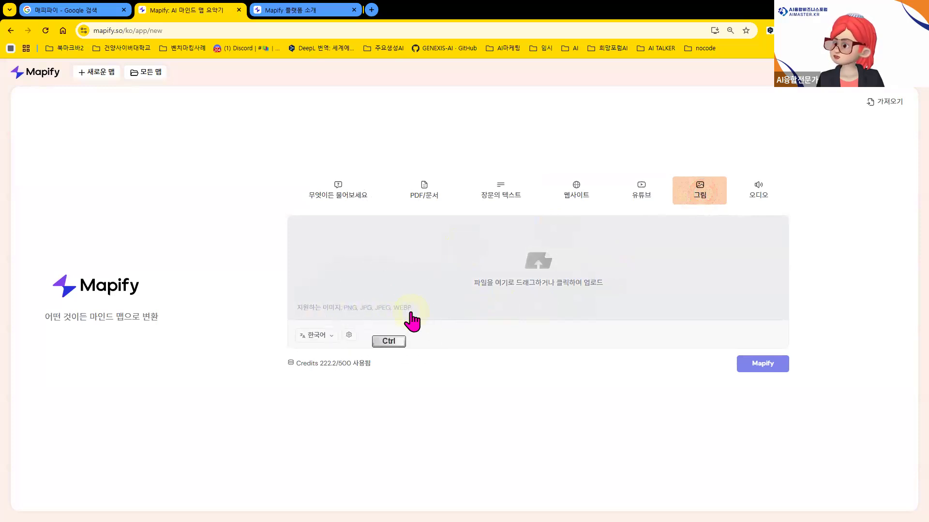
{"action": "key", "text": "ctrl"}
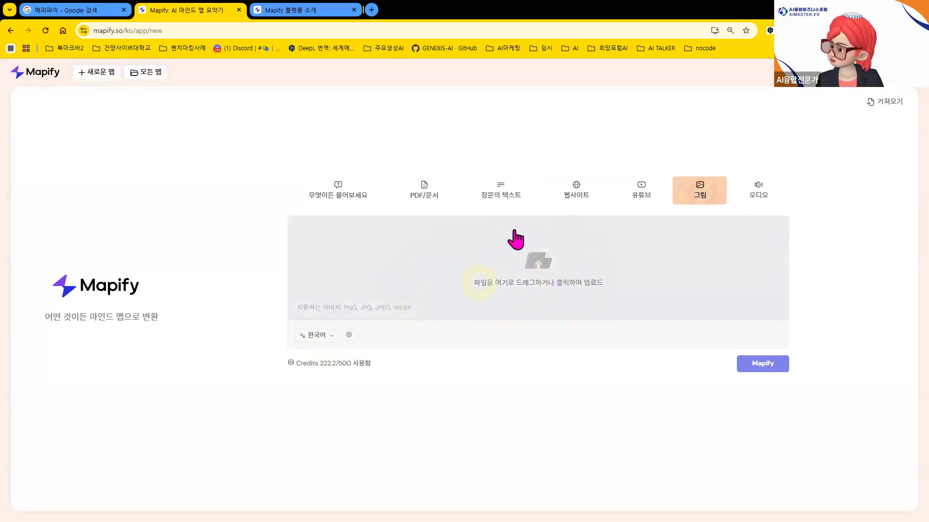
{"action": "left_click", "coordinate": [331, 335]}
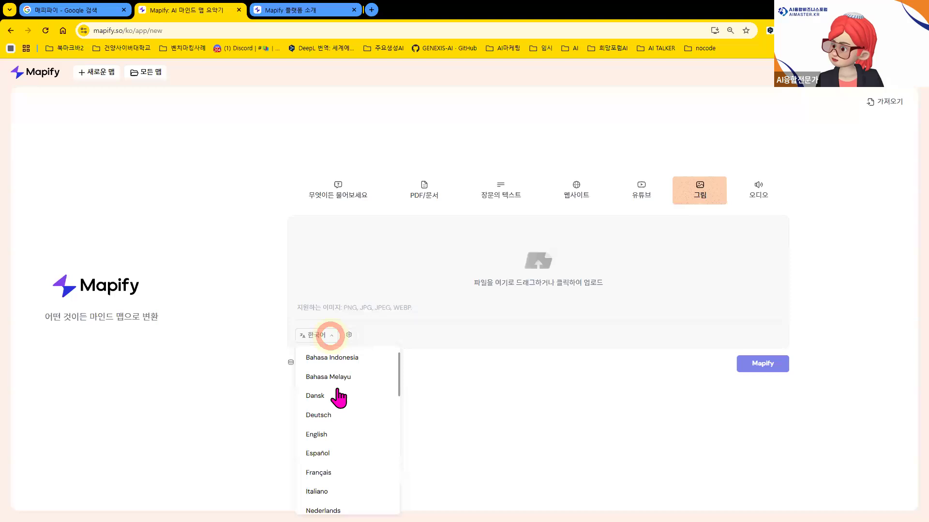
{"action": "left_click", "coordinate": [429, 269]}
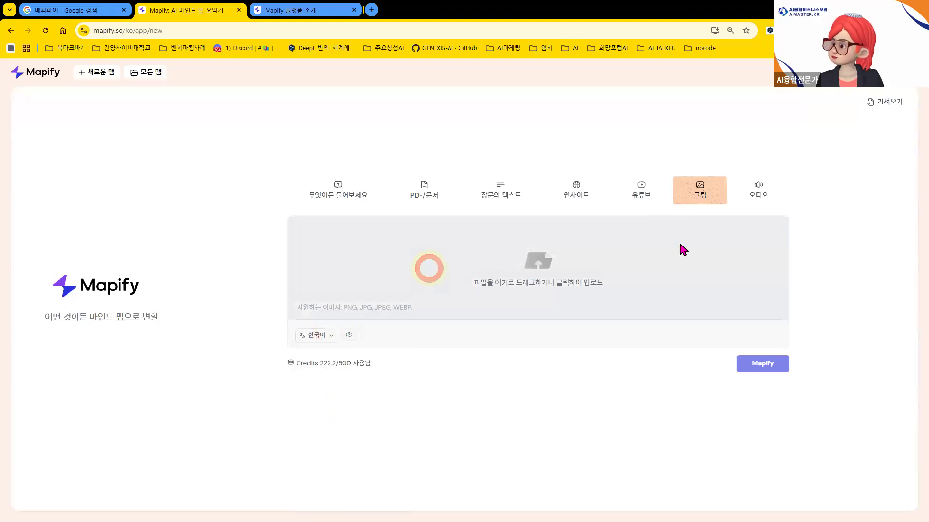
Open the 오디오 source, view its audio file upload, and switch it to the 팟캐스트 link option
{"action": "left_click", "coordinate": [760, 190]}
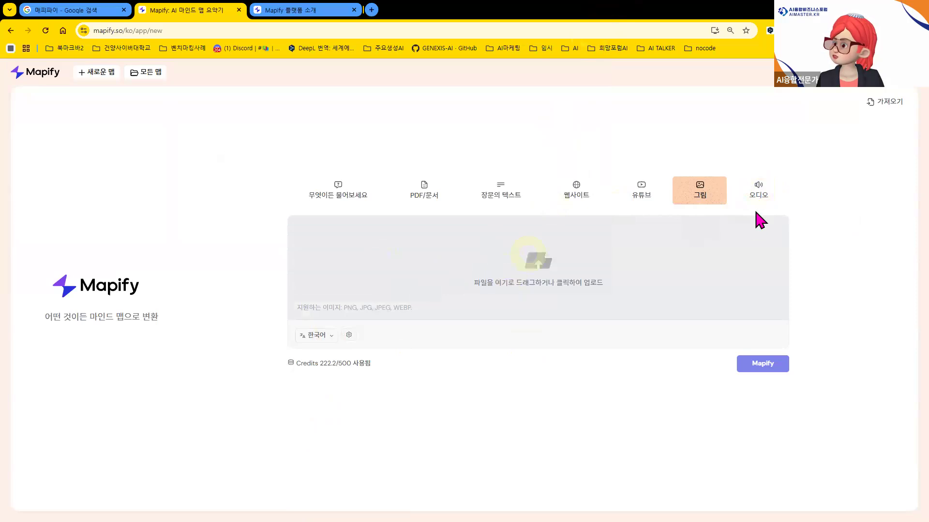
{"action": "left_click", "coordinate": [760, 190]}
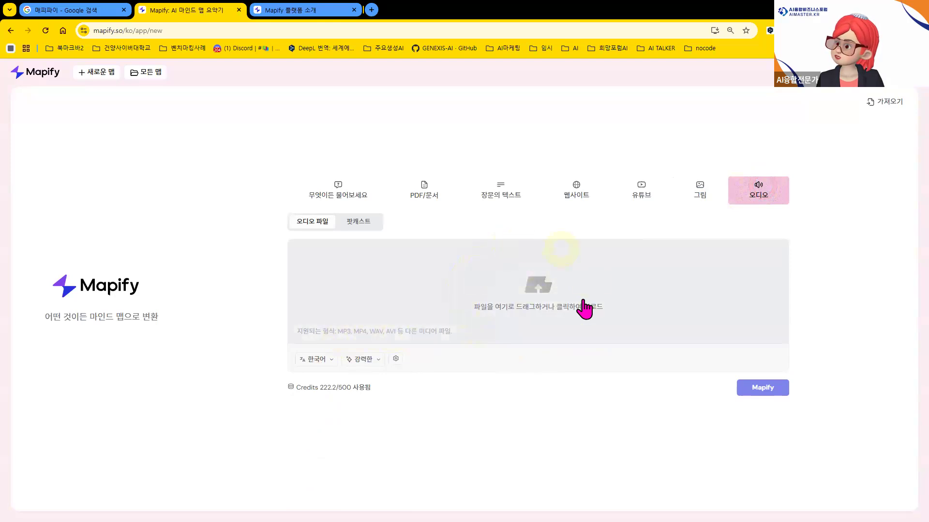
{"action": "left_click", "coordinate": [368, 222]}
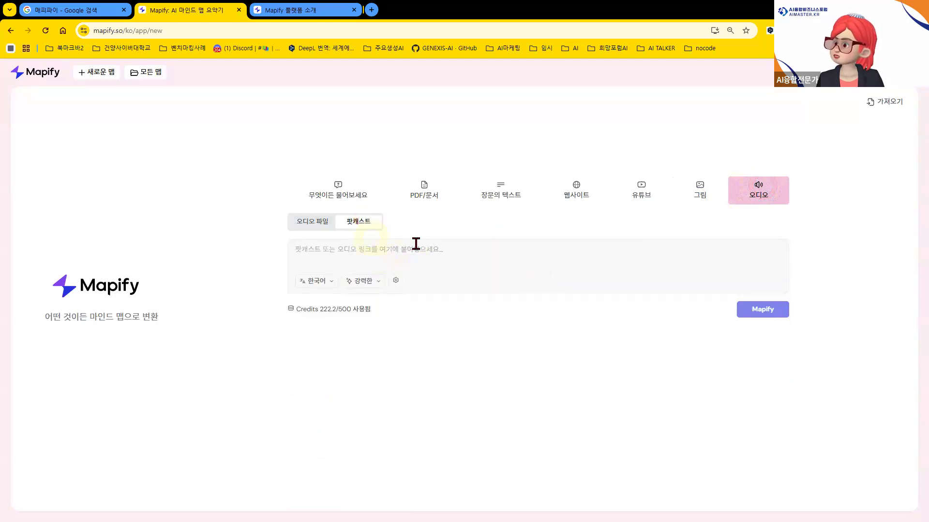
{"action": "left_click", "coordinate": [419, 247]}
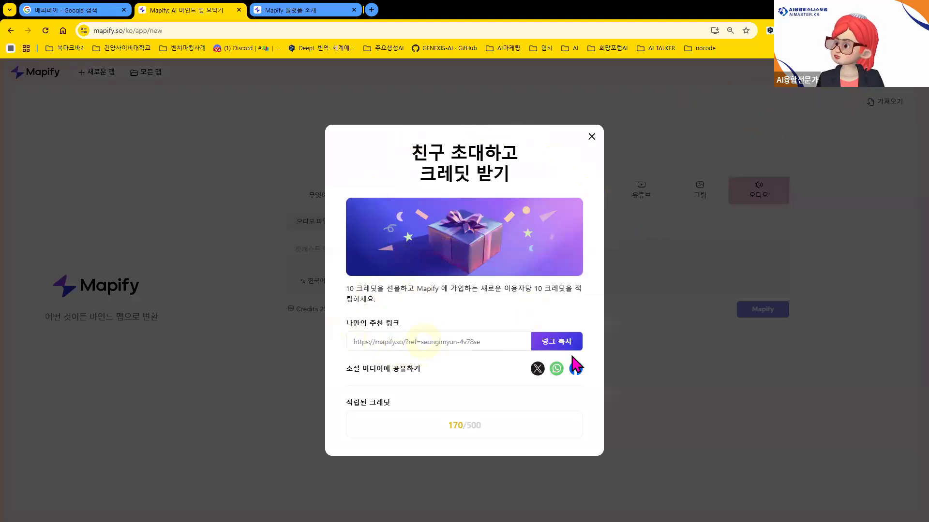
Copy the personal referral link from the friend invitation dialog and close the dialog
{"action": "left_click", "coordinate": [561, 344]}
{"action": "left_click", "coordinate": [562, 346]}
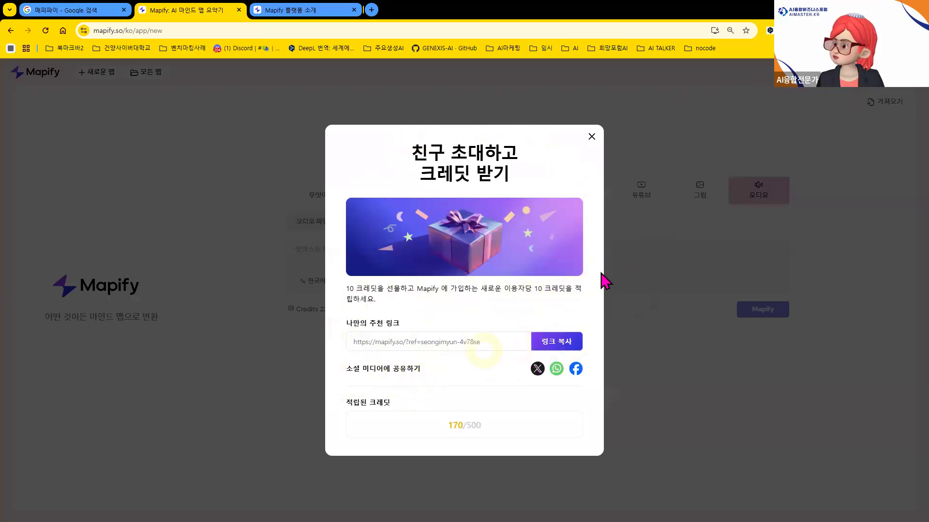
{"action": "left_click", "coordinate": [591, 137]}
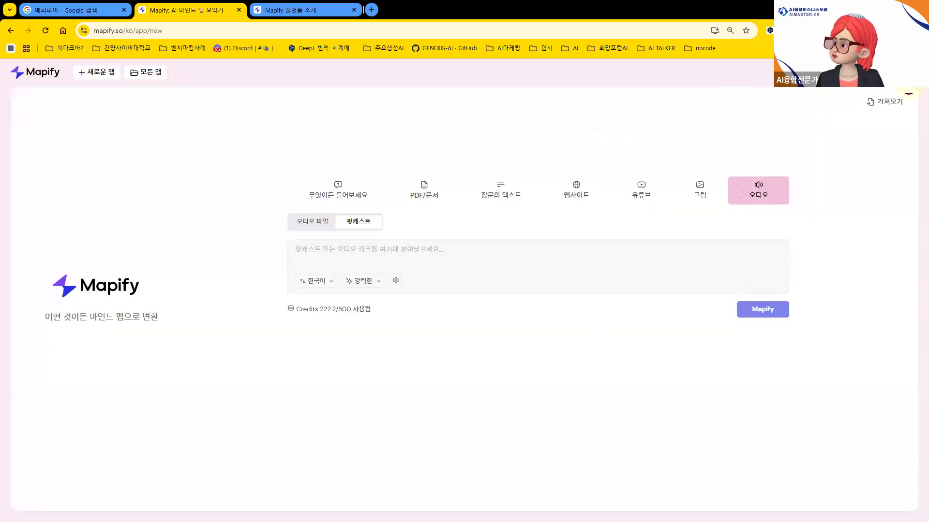
Show the upgrade plans from the account's credit purchase option and expand the comparison of all features
{"action": "left_click", "coordinate": [904, 73]}
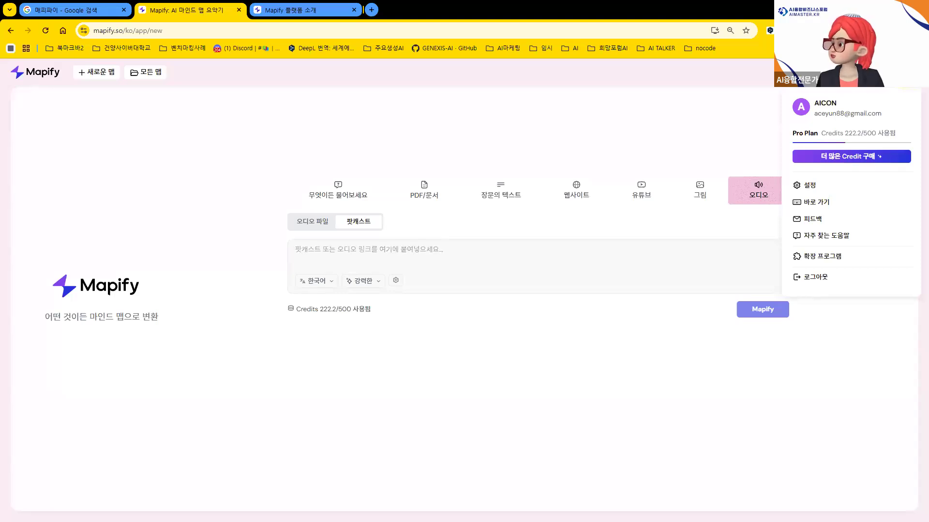
{"action": "left_click", "coordinate": [863, 157]}
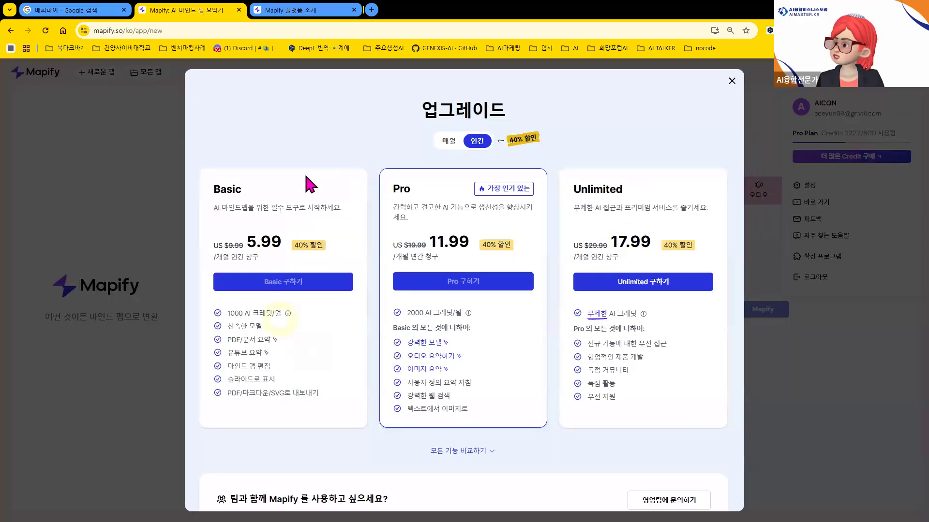
{"action": "left_click", "coordinate": [458, 452]}
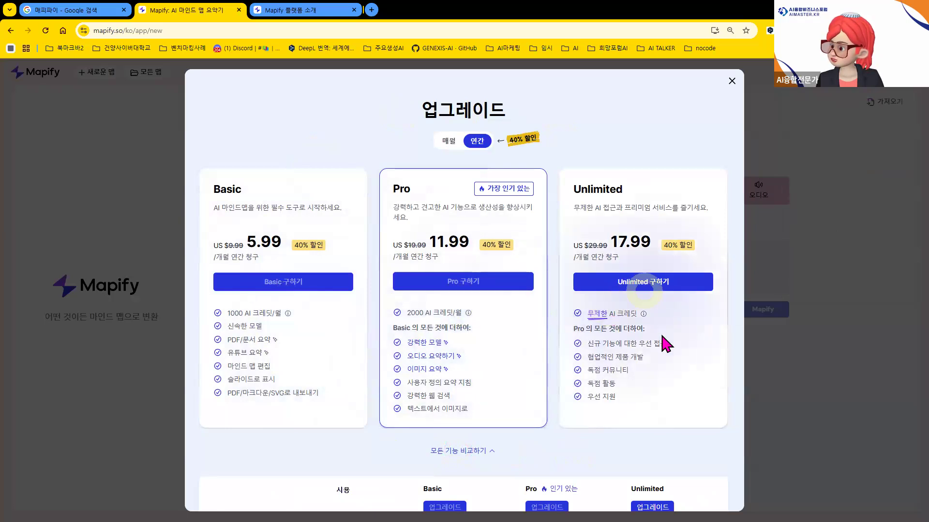
Examine the trial, Basic, Pro and Unlimited comparison, covering credits, AI summaries, web search, map editing, chat, export, sharing and file management
{"action": "scroll", "coordinate": [726, 266], "scroll_direction": "down", "scroll_amount": 5}
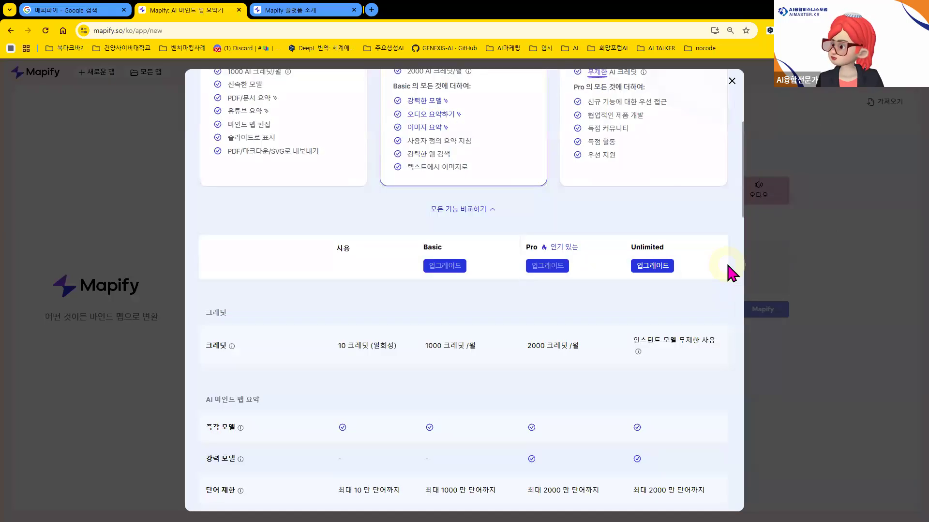
{"action": "scroll", "coordinate": [727, 266], "scroll_direction": "down", "scroll_amount": 3}
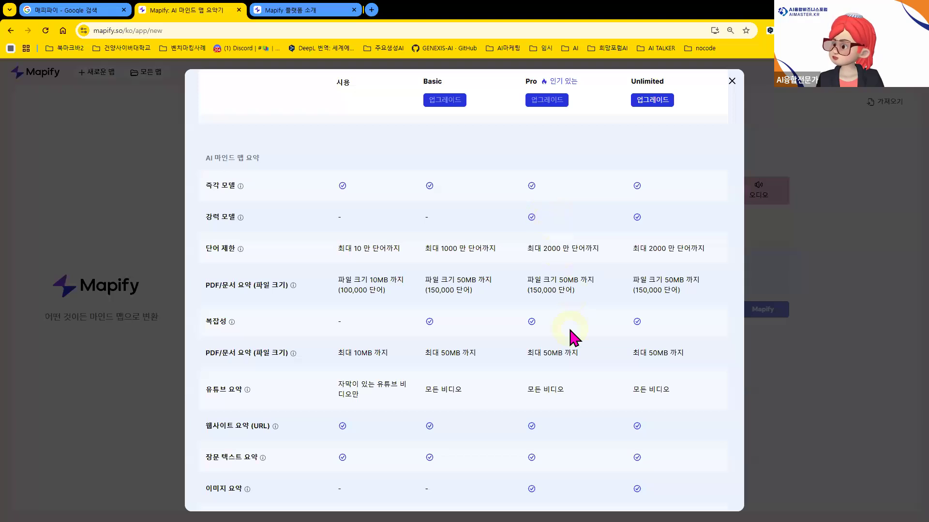
{"action": "scroll", "coordinate": [567, 326], "scroll_direction": "down", "scroll_amount": 5}
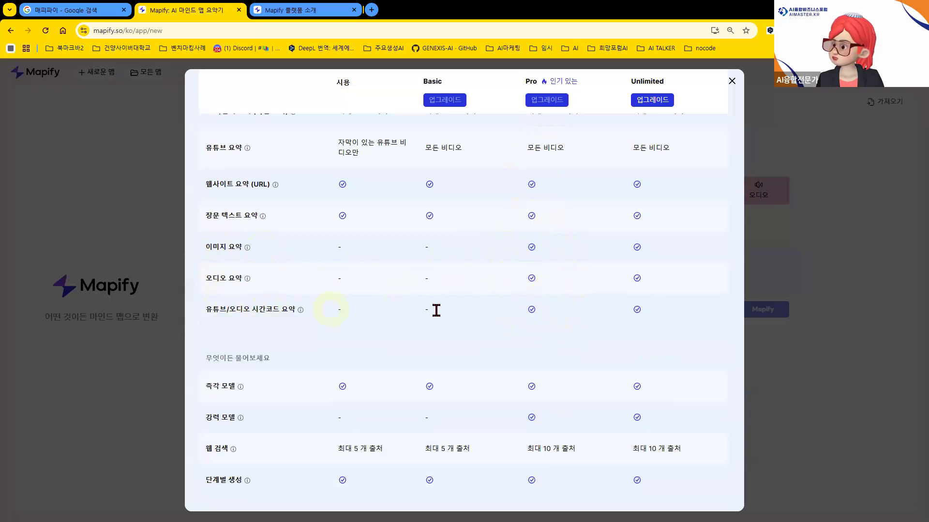
{"action": "scroll", "coordinate": [534, 317], "scroll_direction": "up", "scroll_amount": 5}
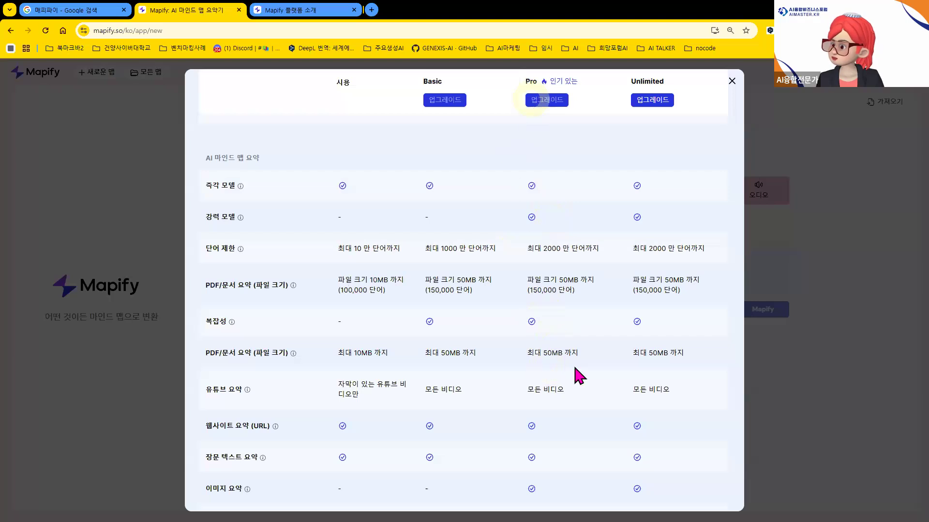
{"action": "scroll", "coordinate": [574, 369], "scroll_direction": "down", "scroll_amount": 5}
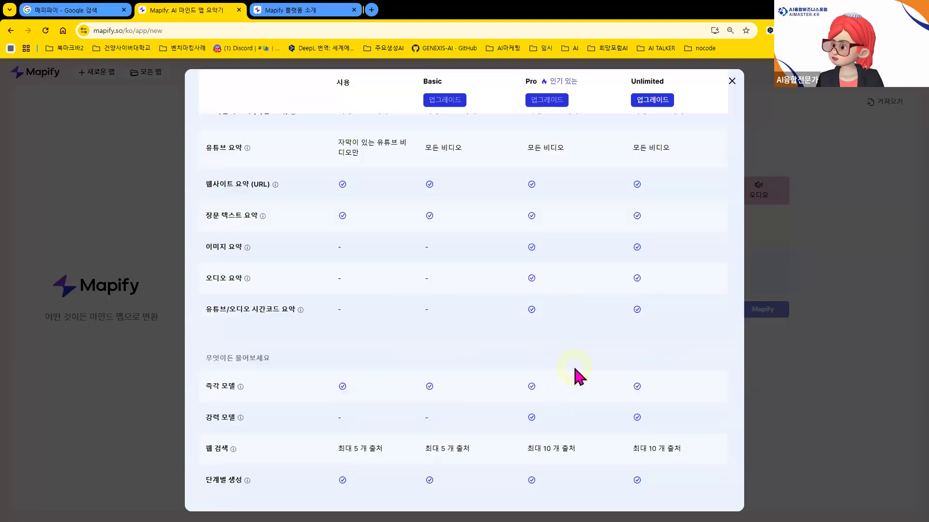
{"action": "scroll", "coordinate": [574, 368], "scroll_direction": "down", "scroll_amount": 5}
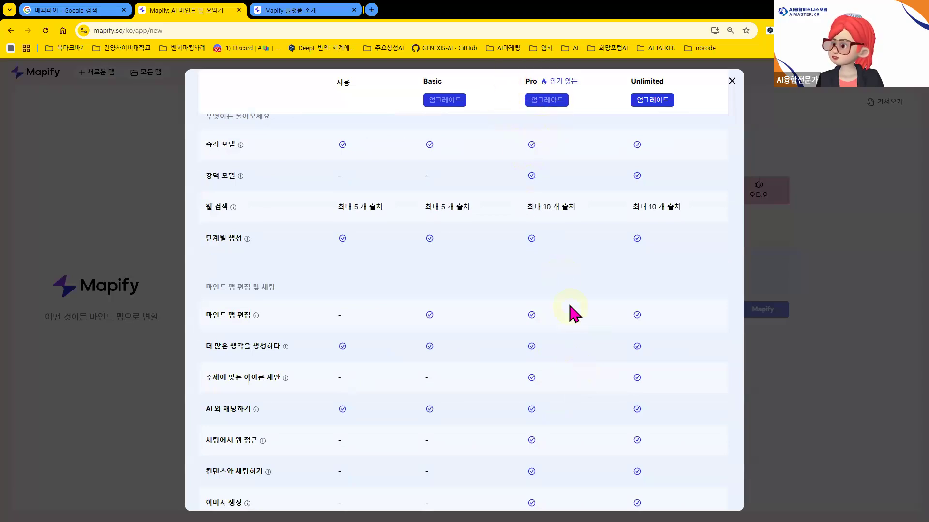
{"action": "scroll", "coordinate": [569, 306], "scroll_direction": "down", "scroll_amount": 5}
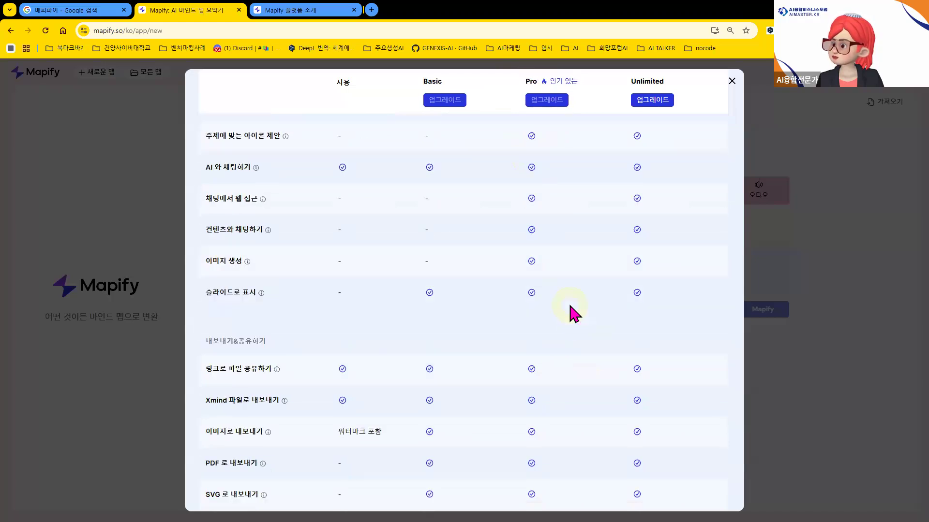
{"action": "scroll", "coordinate": [556, 290], "scroll_direction": "down", "scroll_amount": 3}
{"action": "scroll", "coordinate": [548, 276], "scroll_direction": "up", "scroll_amount": 3}
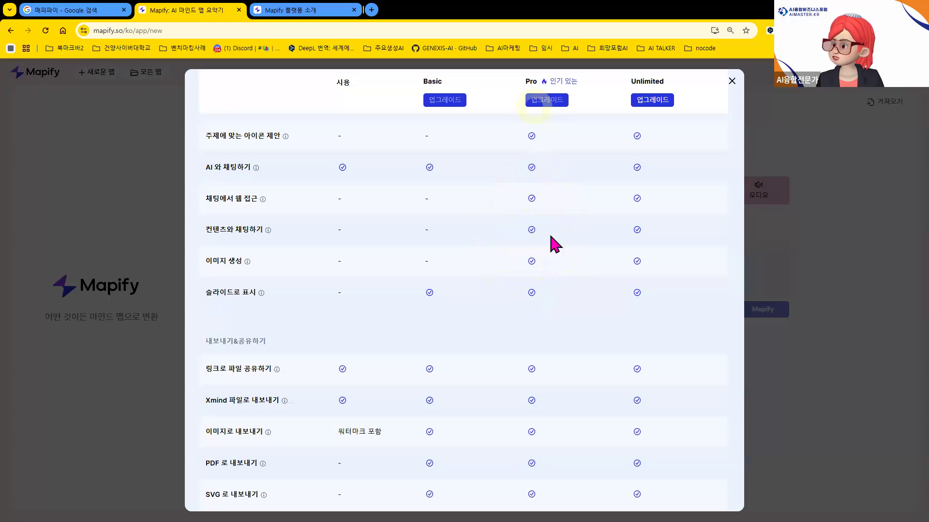
{"action": "scroll", "coordinate": [562, 296], "scroll_direction": "down", "scroll_amount": 5}
{"action": "scroll", "coordinate": [561, 293], "scroll_direction": "down", "scroll_amount": 3}
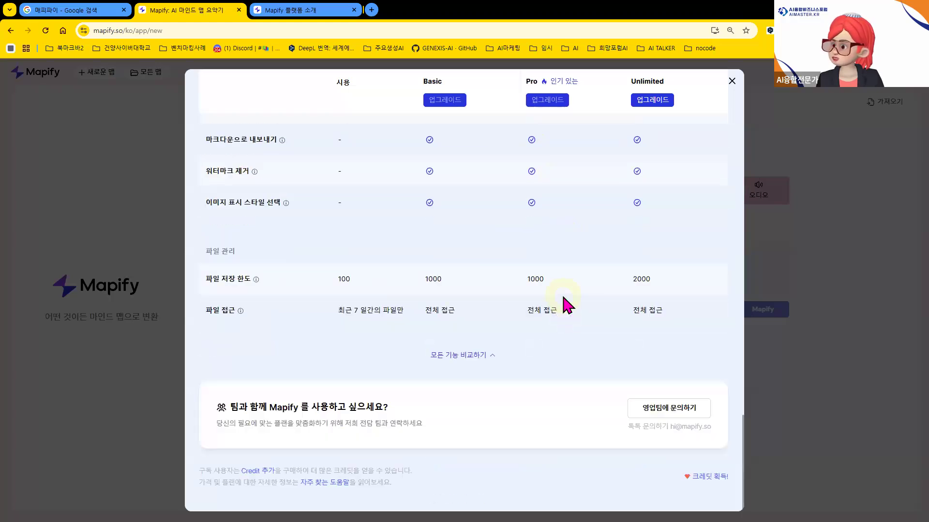
{"action": "scroll", "coordinate": [561, 293], "scroll_direction": "up", "scroll_amount": 10}
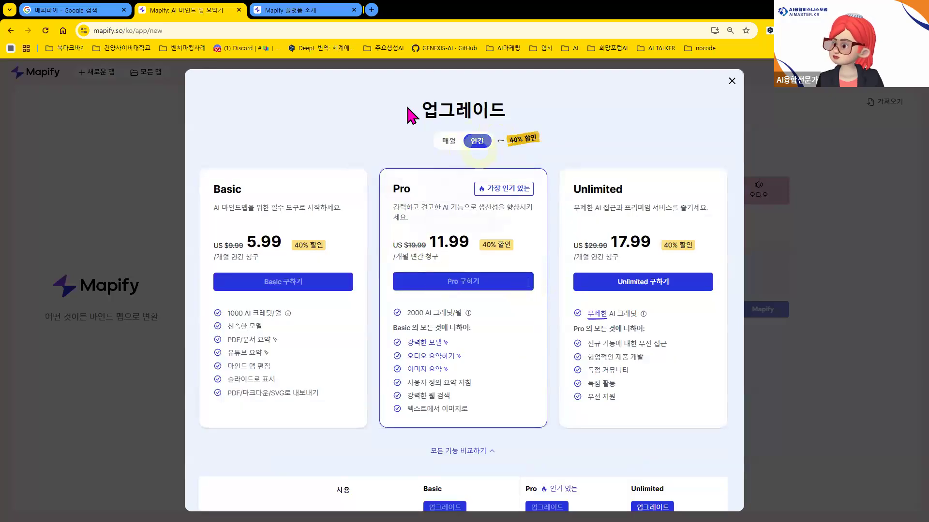
Review the annual Pro plan offer, close the upgrade dialog and go to the Mapify start page
{"action": "left_click", "coordinate": [440, 280]}
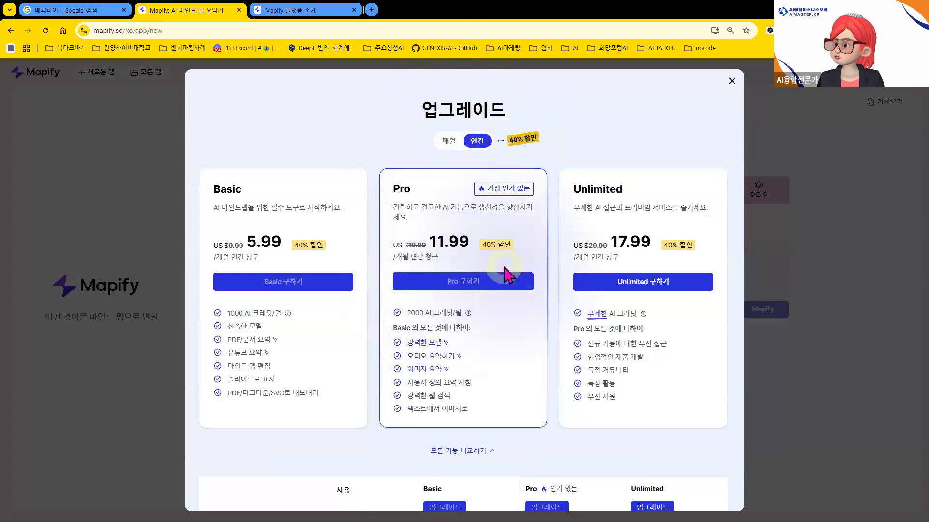
{"action": "left_click", "coordinate": [730, 80]}
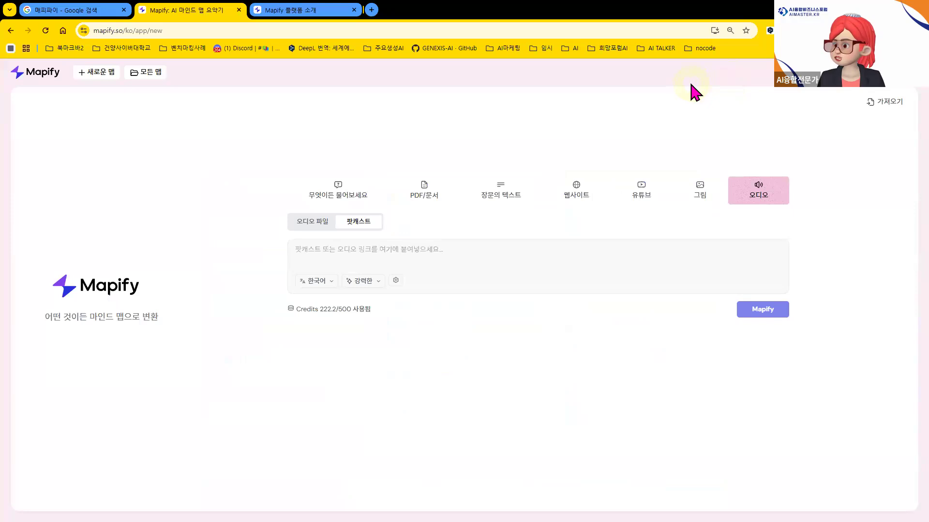
{"action": "left_click", "coordinate": [40, 76]}
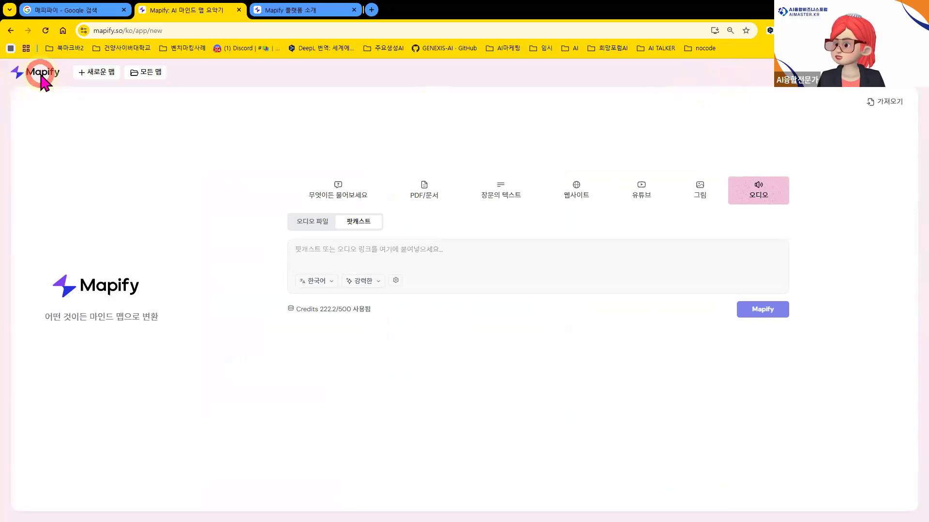